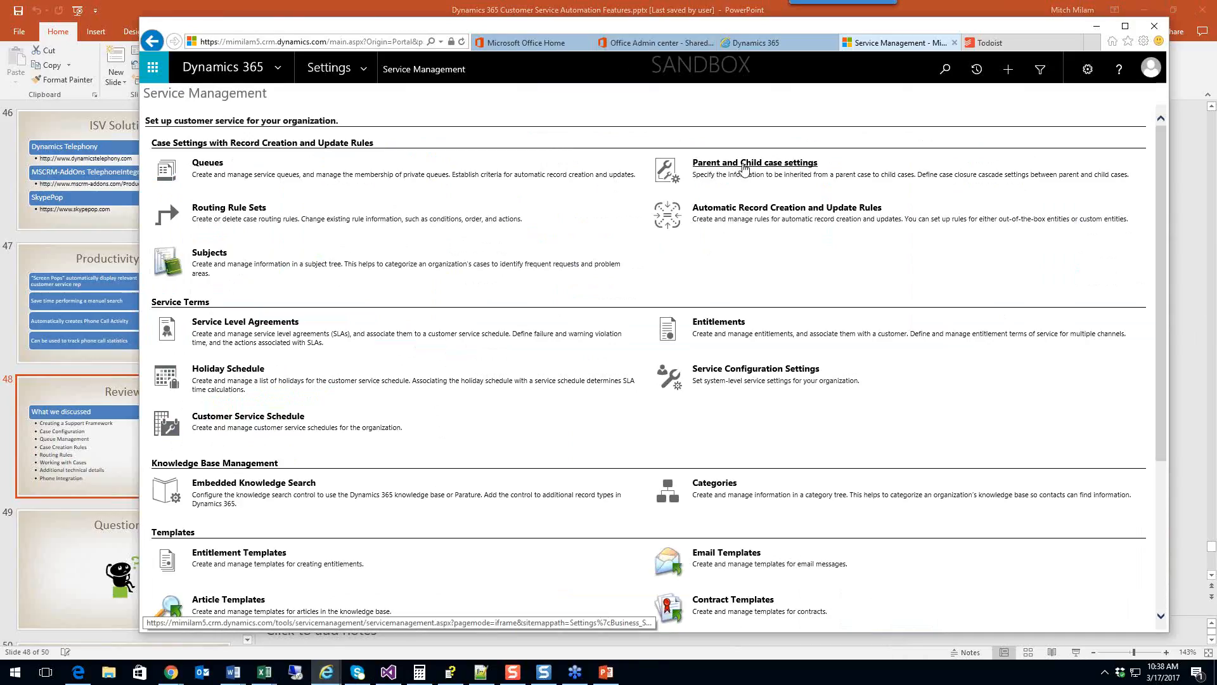
Step: Open the Queues list and browse its available views without changing them
{"action": "left_click", "coordinate": [217, 164]}
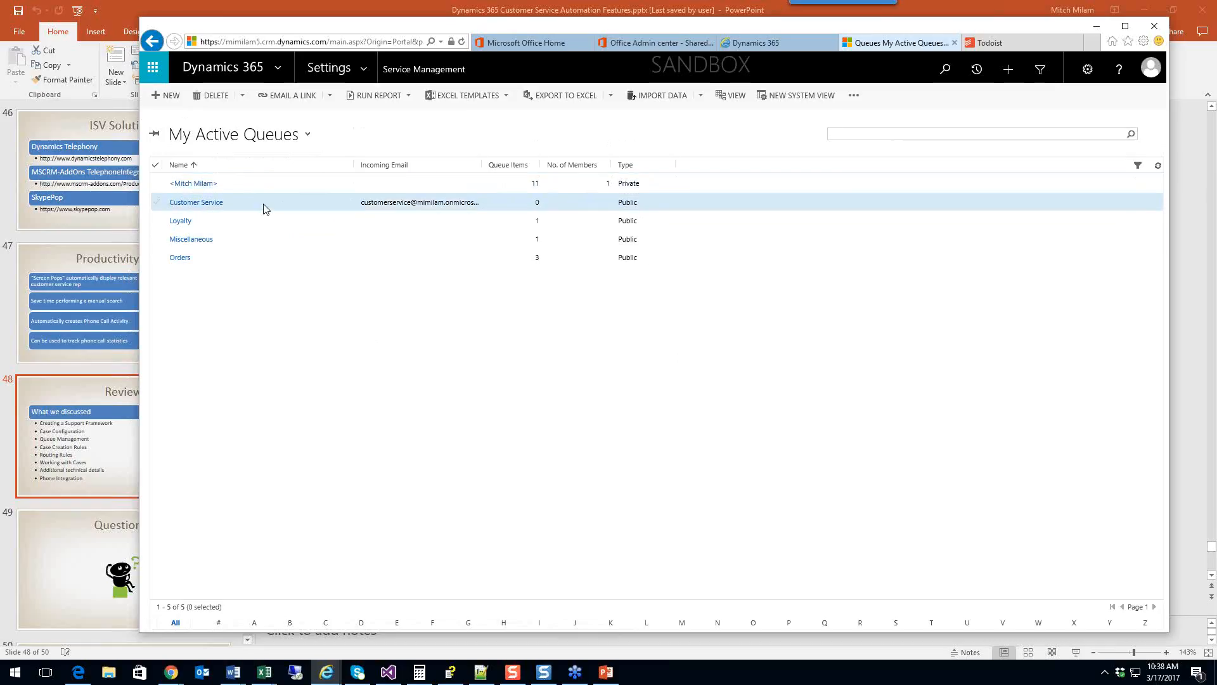
{"action": "left_click", "coordinate": [307, 134]}
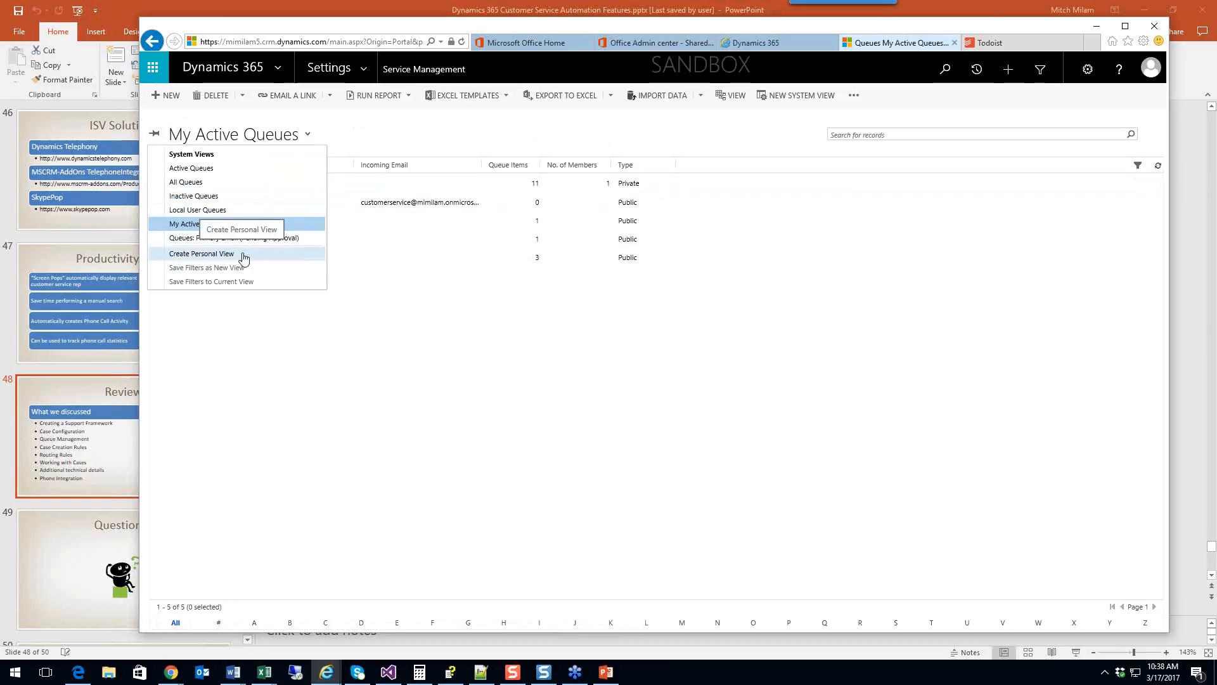
{"action": "left_click", "coordinate": [353, 295]}
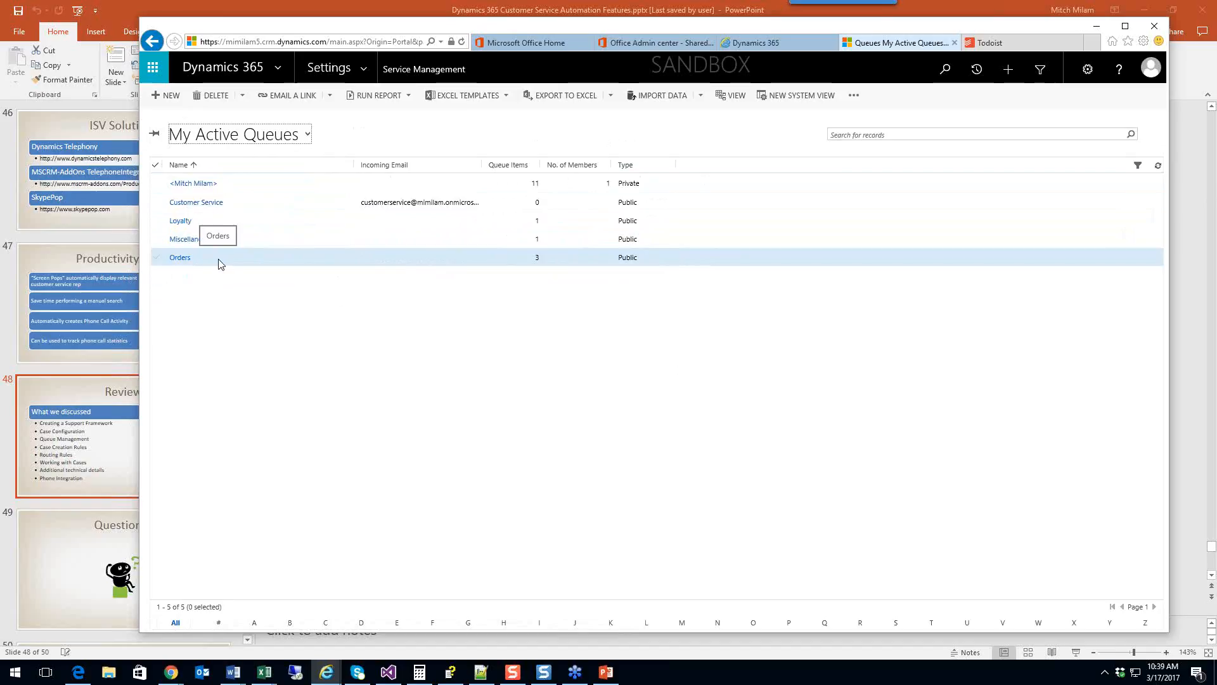
Step: Open the Customer Service queue record, then return to My Active Queues
{"action": "left_click", "coordinate": [215, 203]}
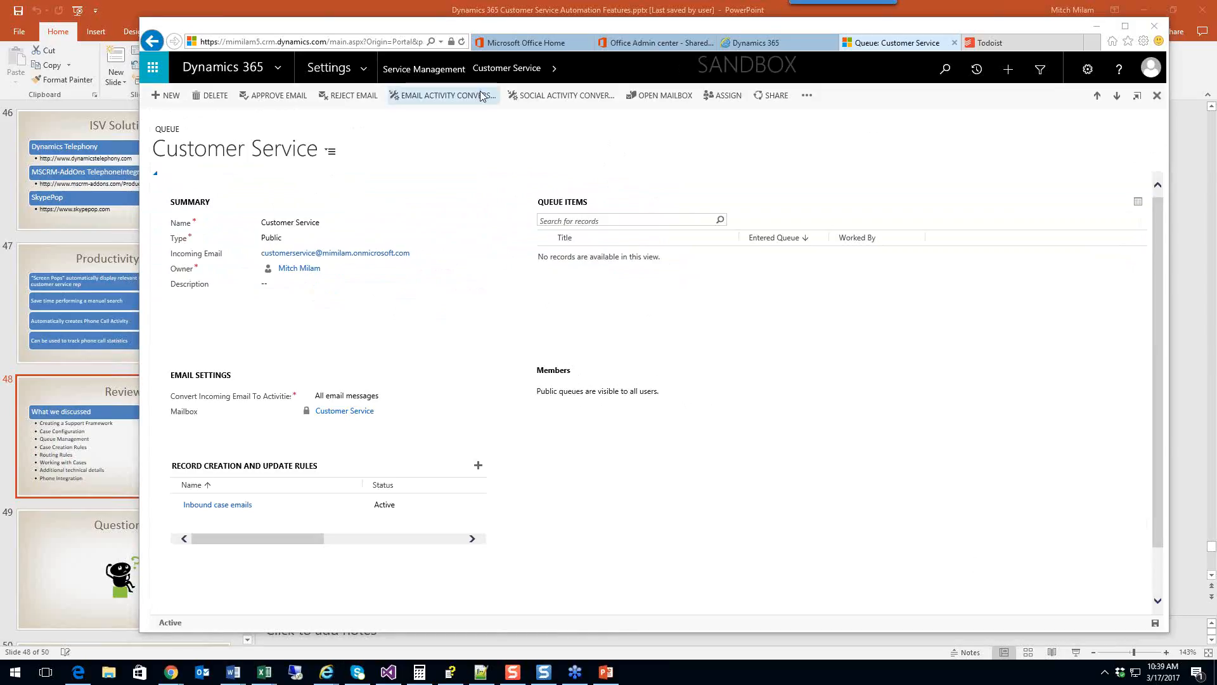
{"action": "left_click", "coordinate": [486, 70]}
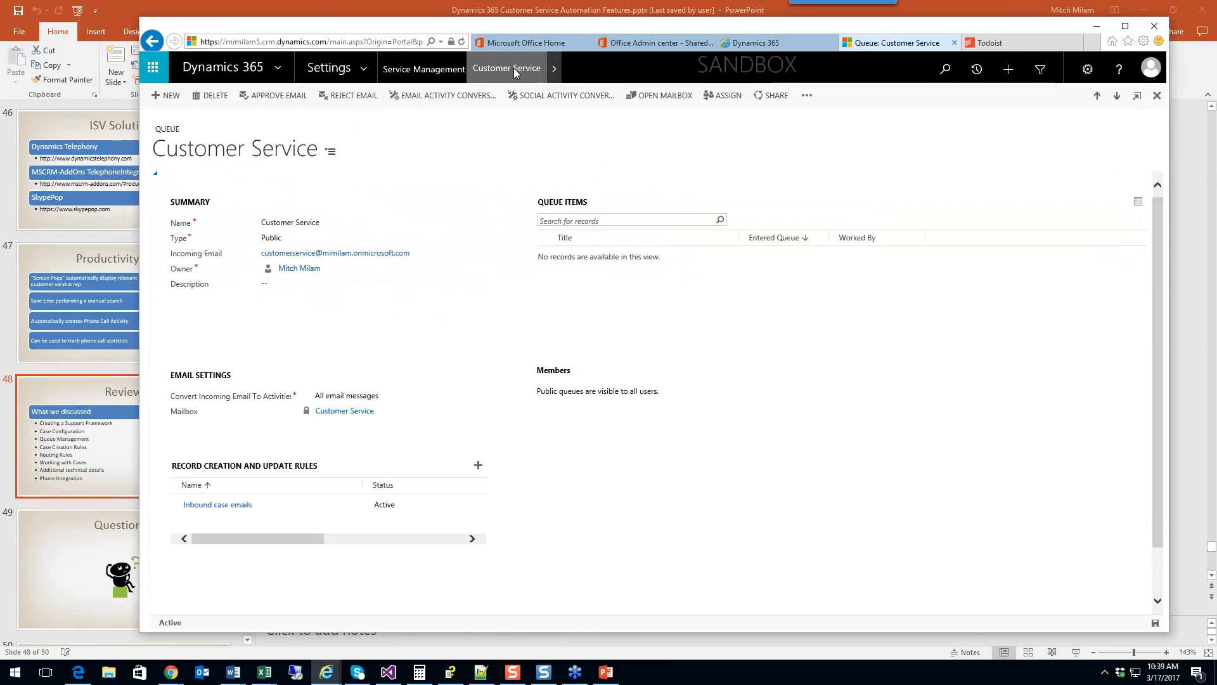
{"action": "left_click", "coordinate": [426, 69]}
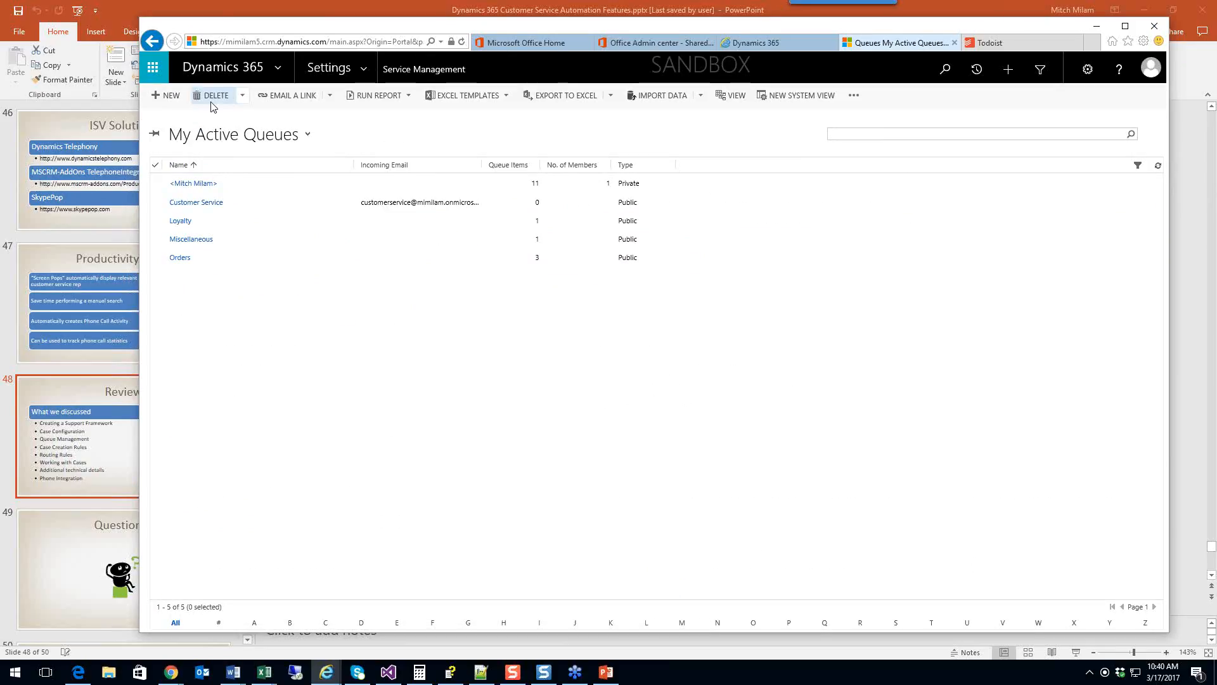
Step: Create and save a private queue named Escalation with an incoming email address
{"action": "left_click", "coordinate": [168, 98]}
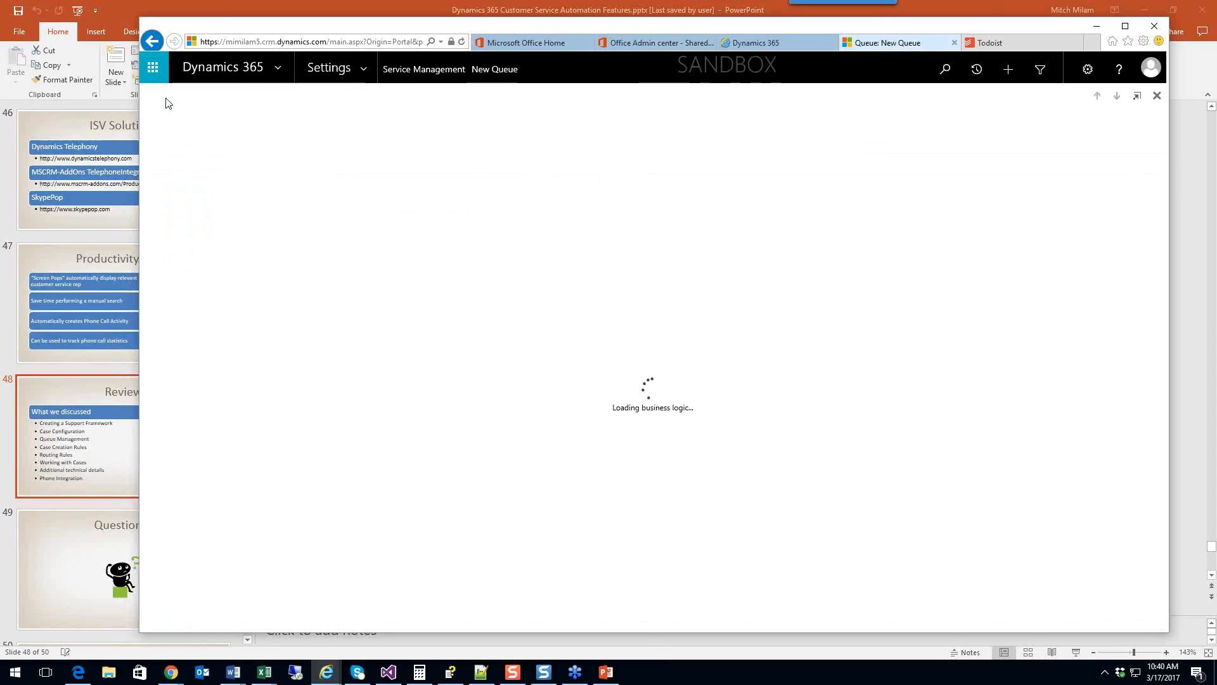
{"action": "type", "text": "Esc"}
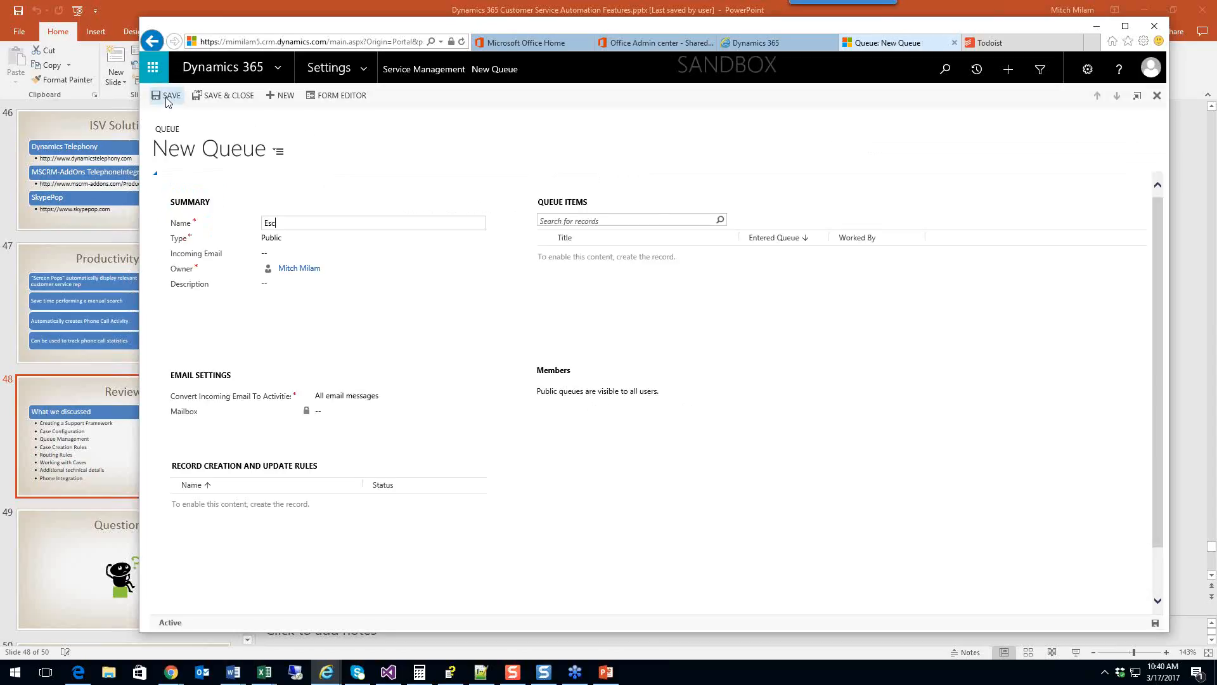
{"action": "type", "text": "alation"}
{"action": "key", "text": "Tab"}
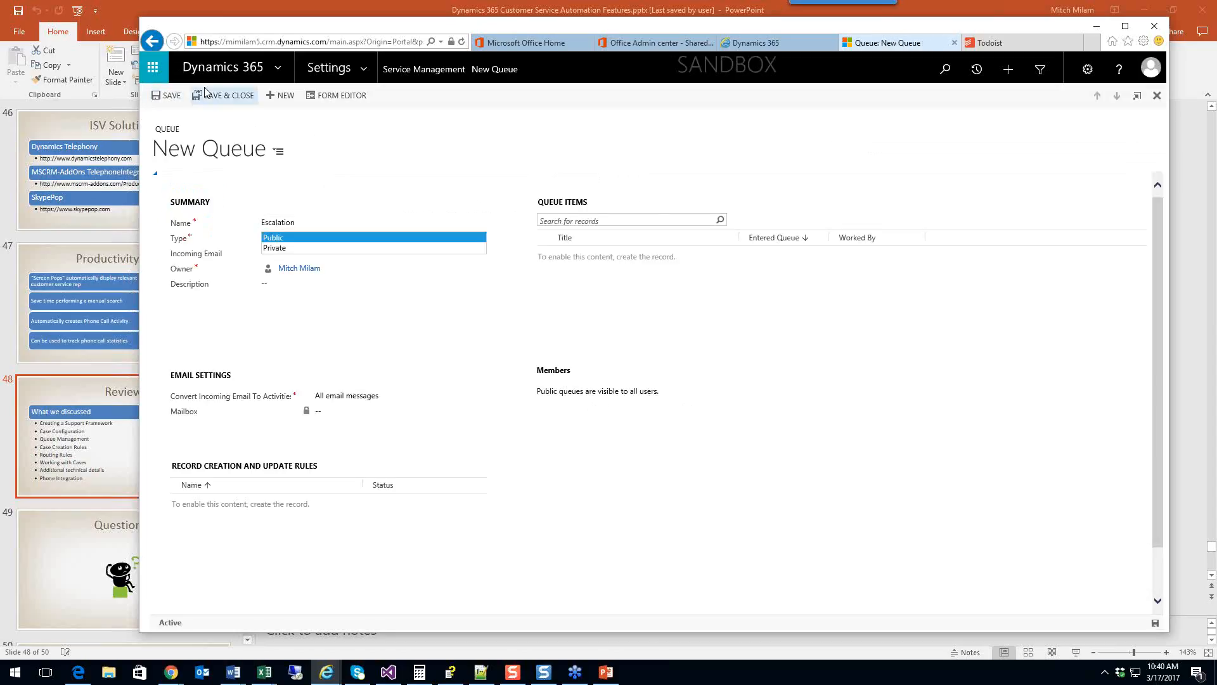
{"action": "left_click", "coordinate": [274, 247]}
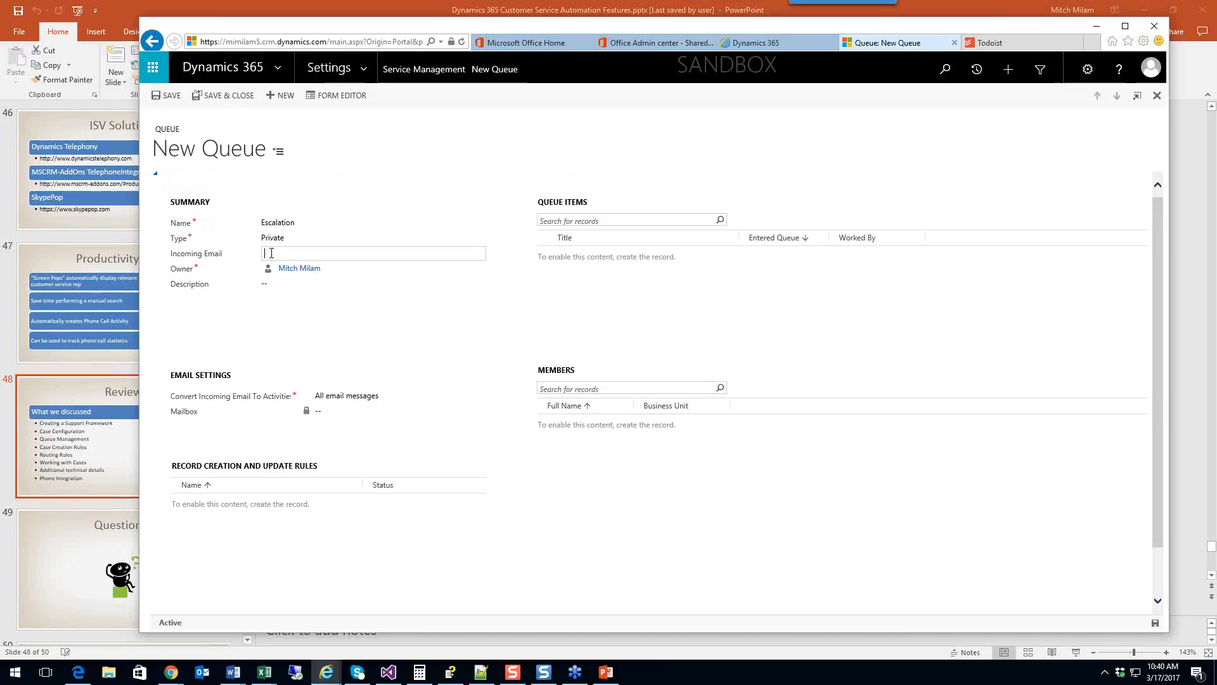
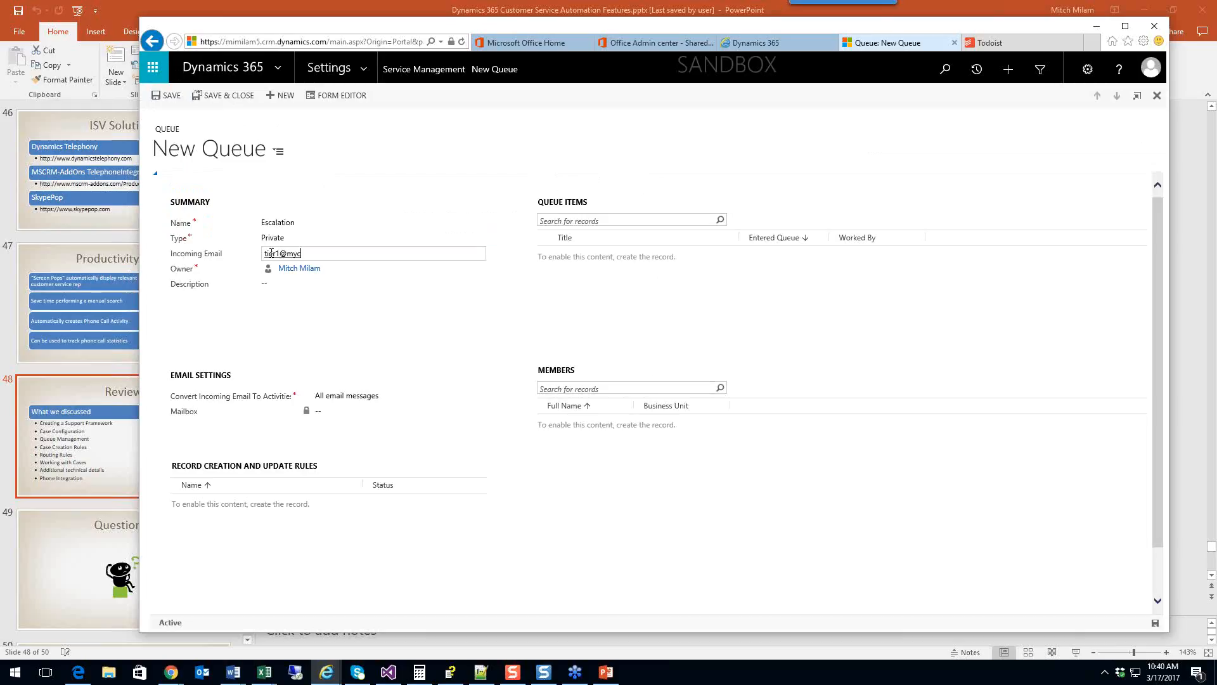
{"action": "key", "text": "Tab"}
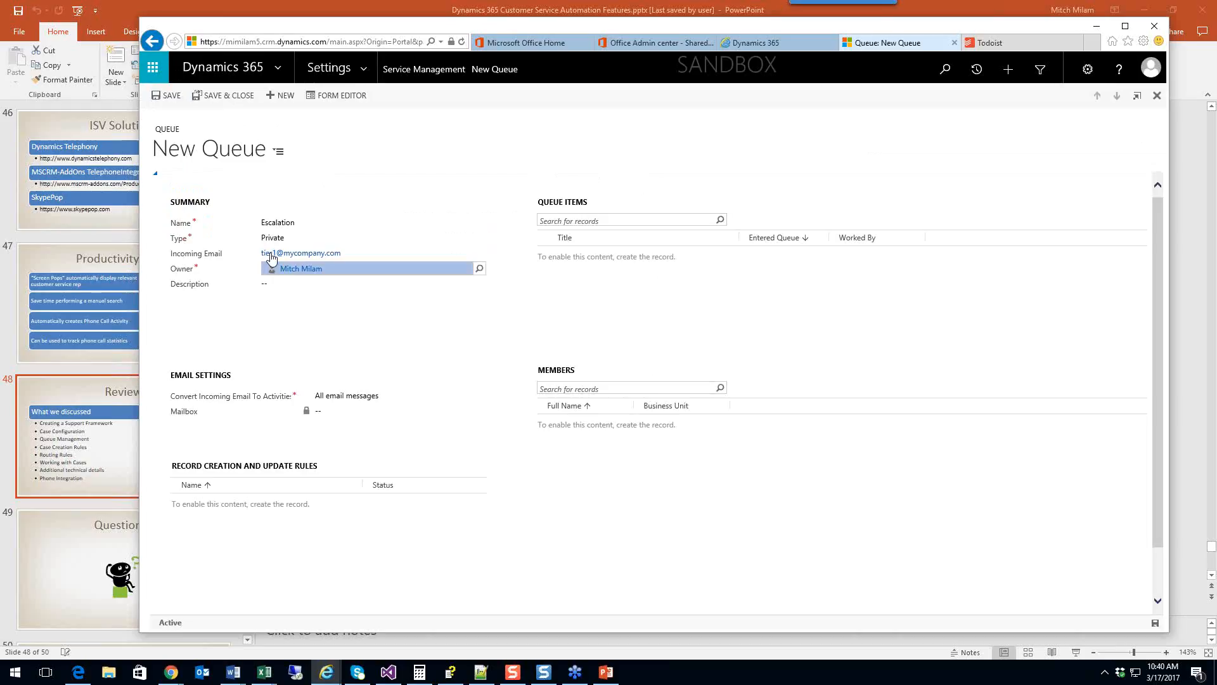
{"action": "key", "text": "ctrl+s"}
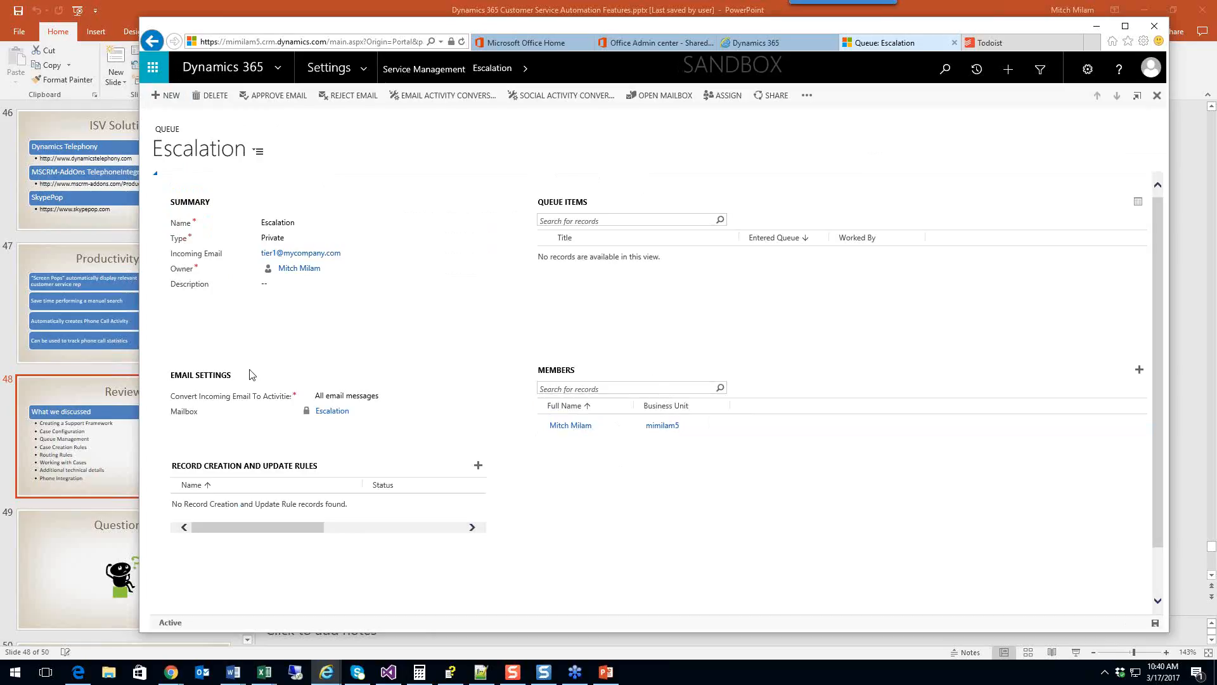
Step: Go to Service > Queues and select the Points check queue item
{"action": "left_click", "coordinate": [365, 68]}
{"action": "left_click", "coordinate": [346, 123]}
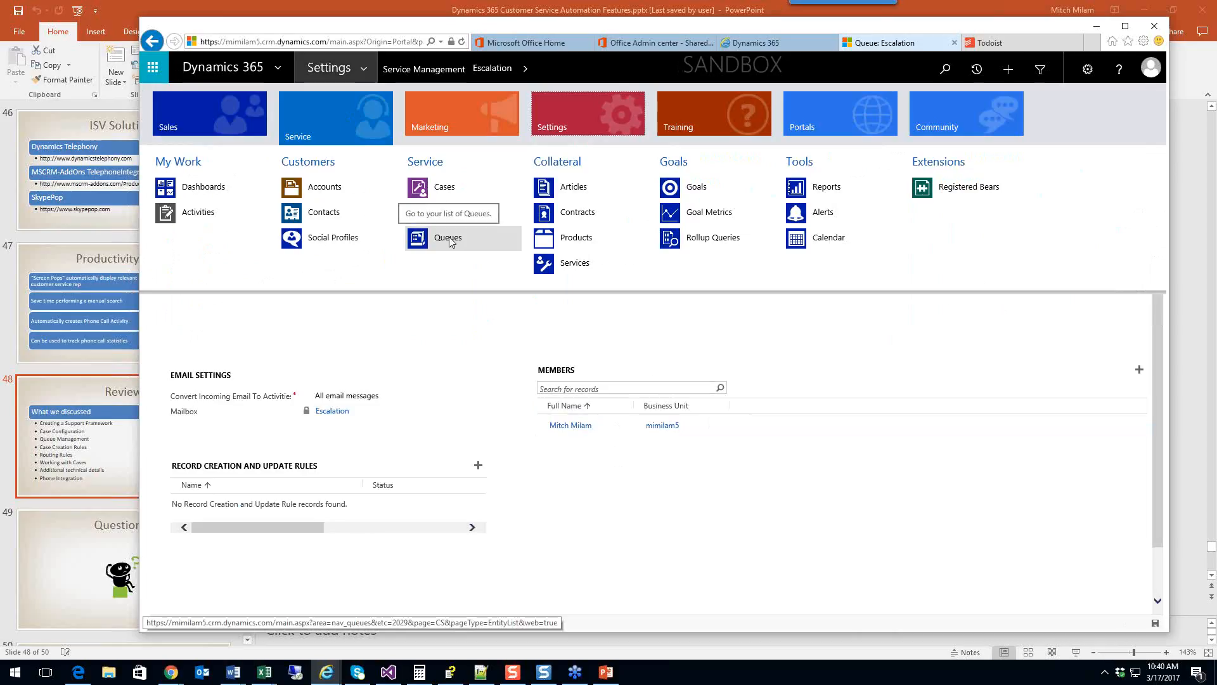
{"action": "left_click", "coordinate": [448, 238]}
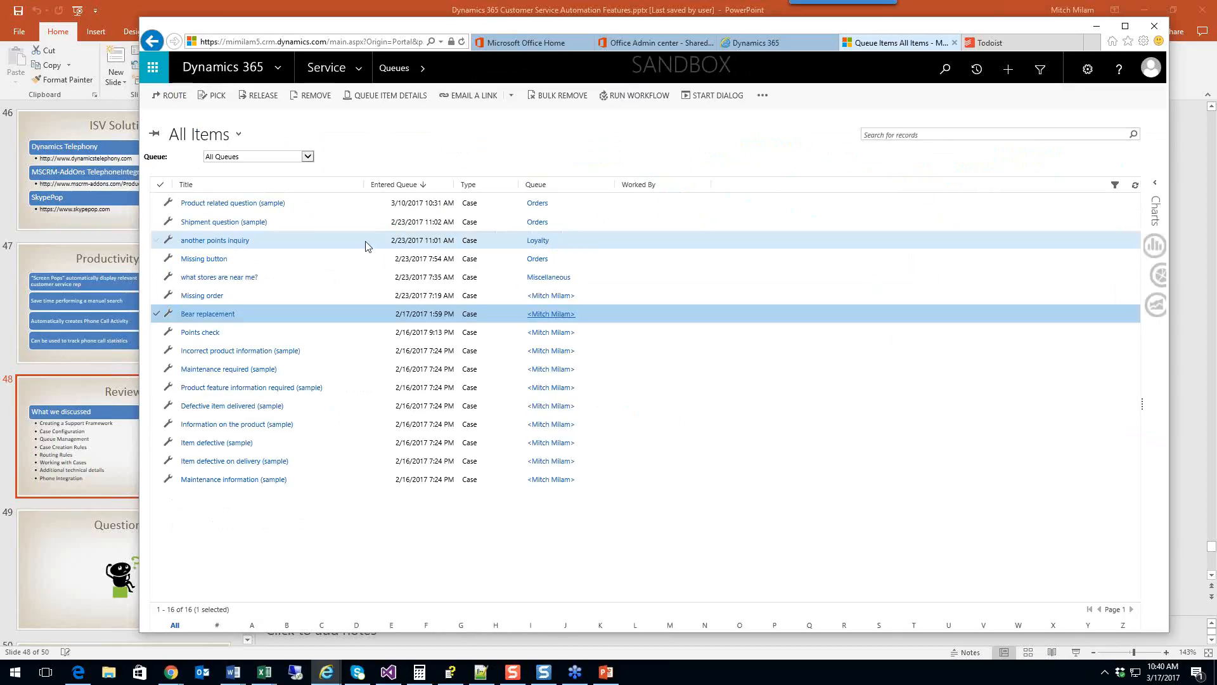
{"action": "left_click", "coordinate": [277, 337]}
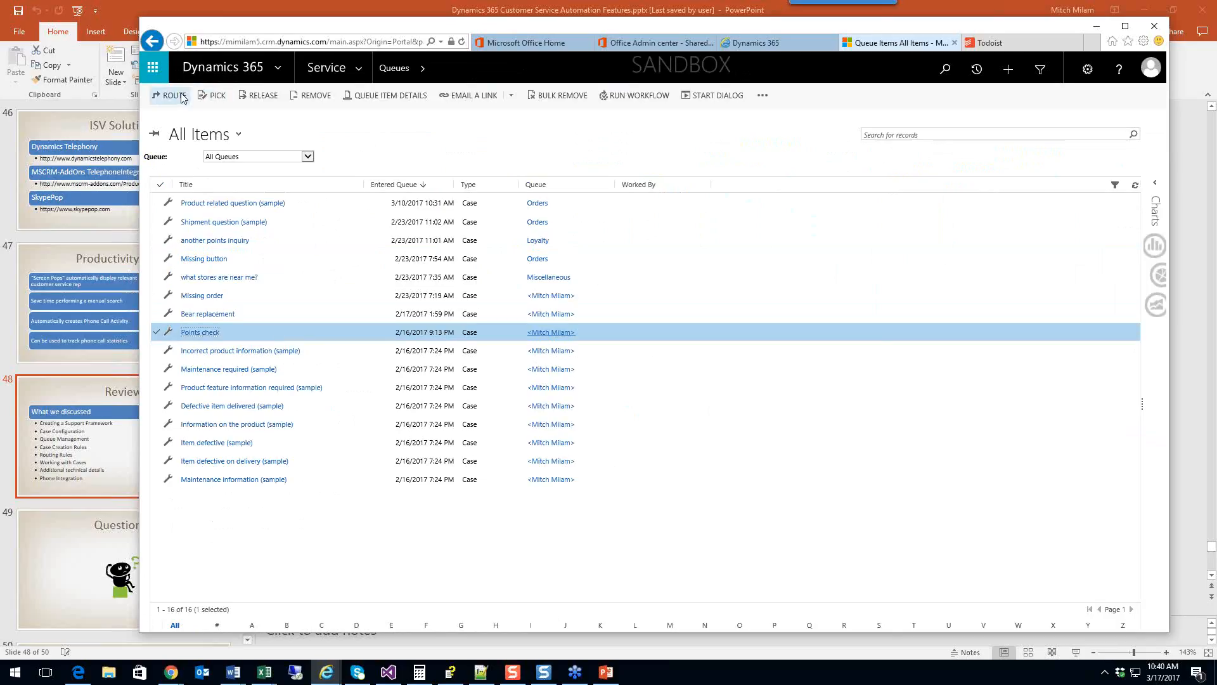
Step: Route the Points check item to the Escalation queue
{"action": "left_click", "coordinate": [170, 95]}
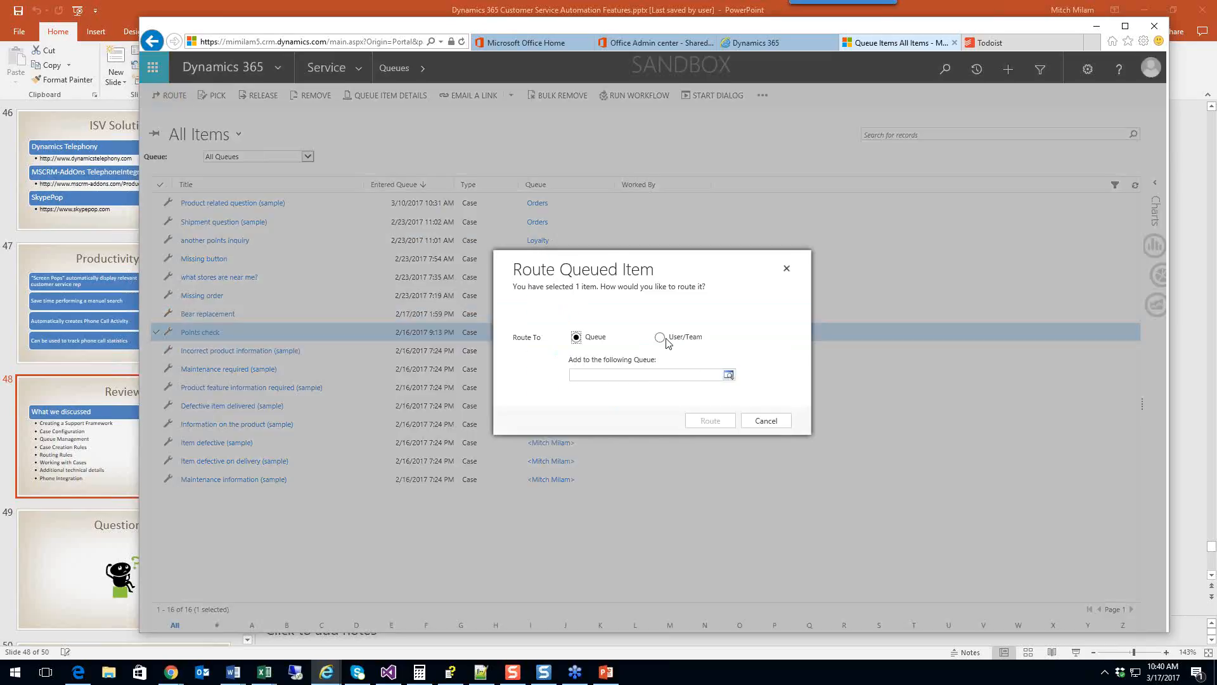
{"action": "left_click", "coordinate": [728, 377]}
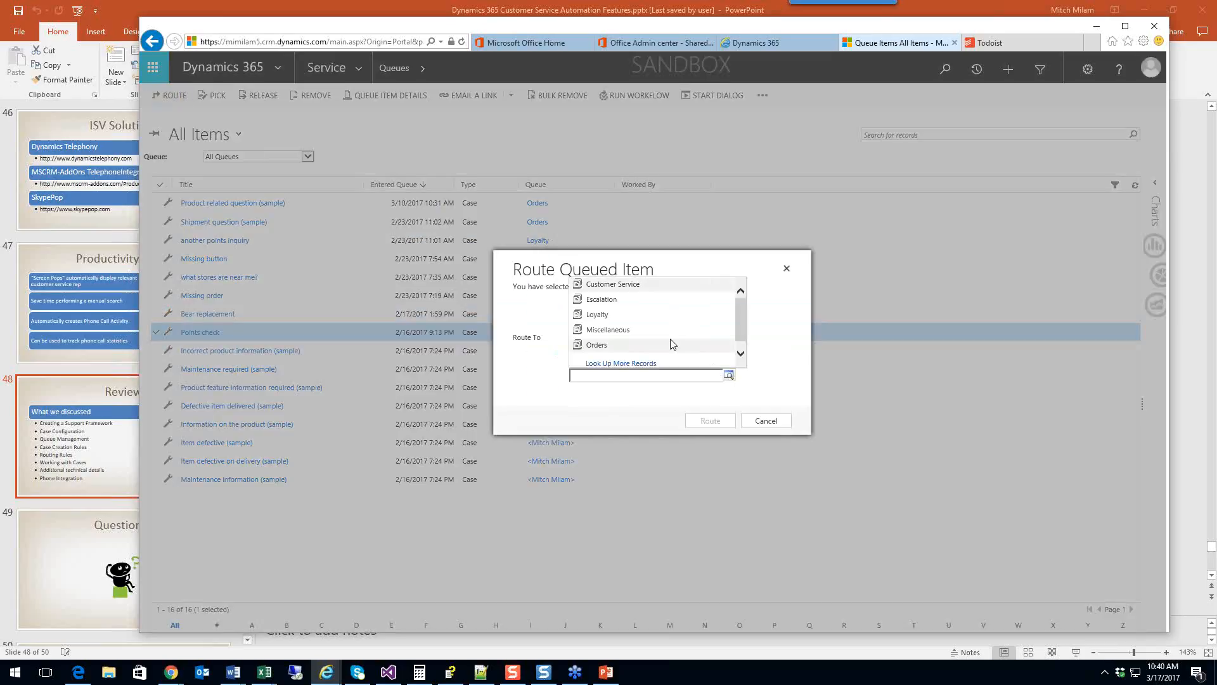
{"action": "left_click", "coordinate": [645, 300]}
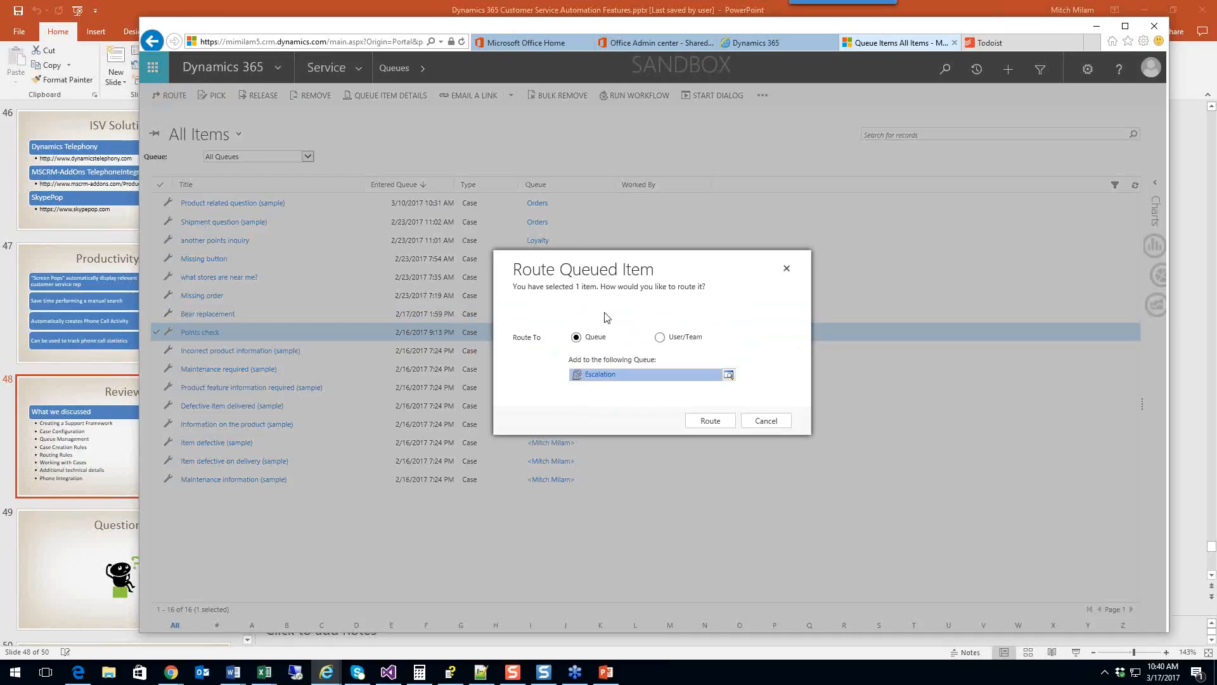
{"action": "left_click", "coordinate": [710, 421]}
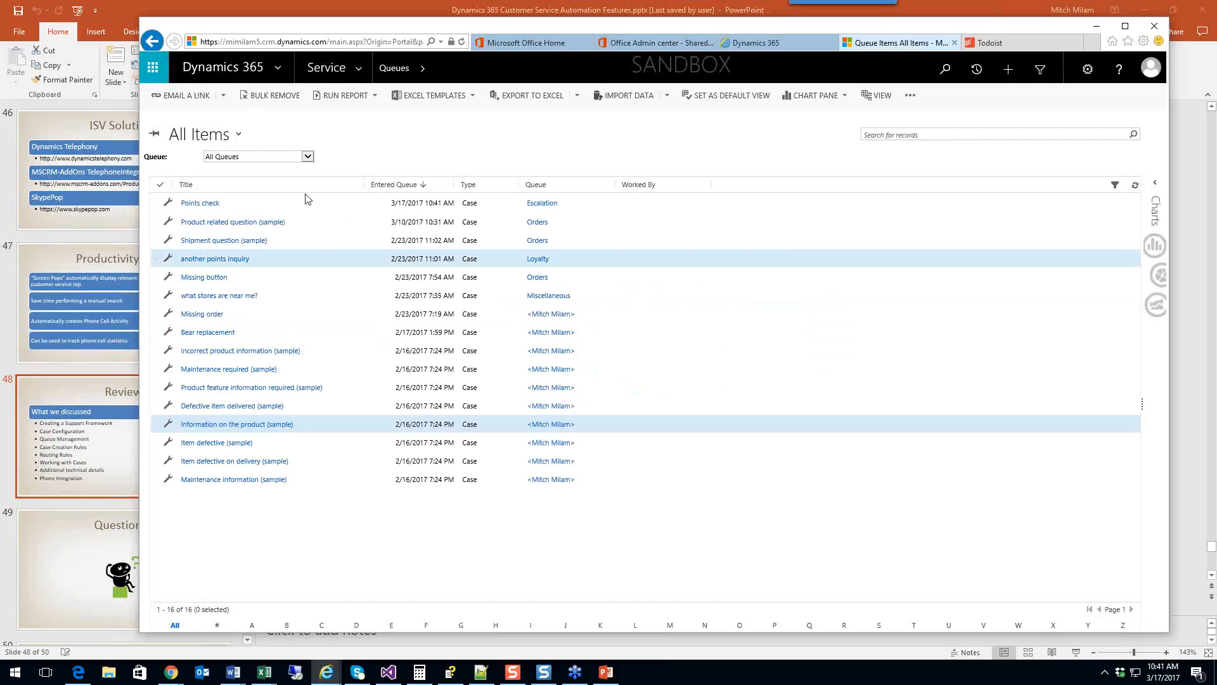
Step: Filter the queue items to "Queues I'm a member of", showing 11 items
{"action": "left_click", "coordinate": [256, 159]}
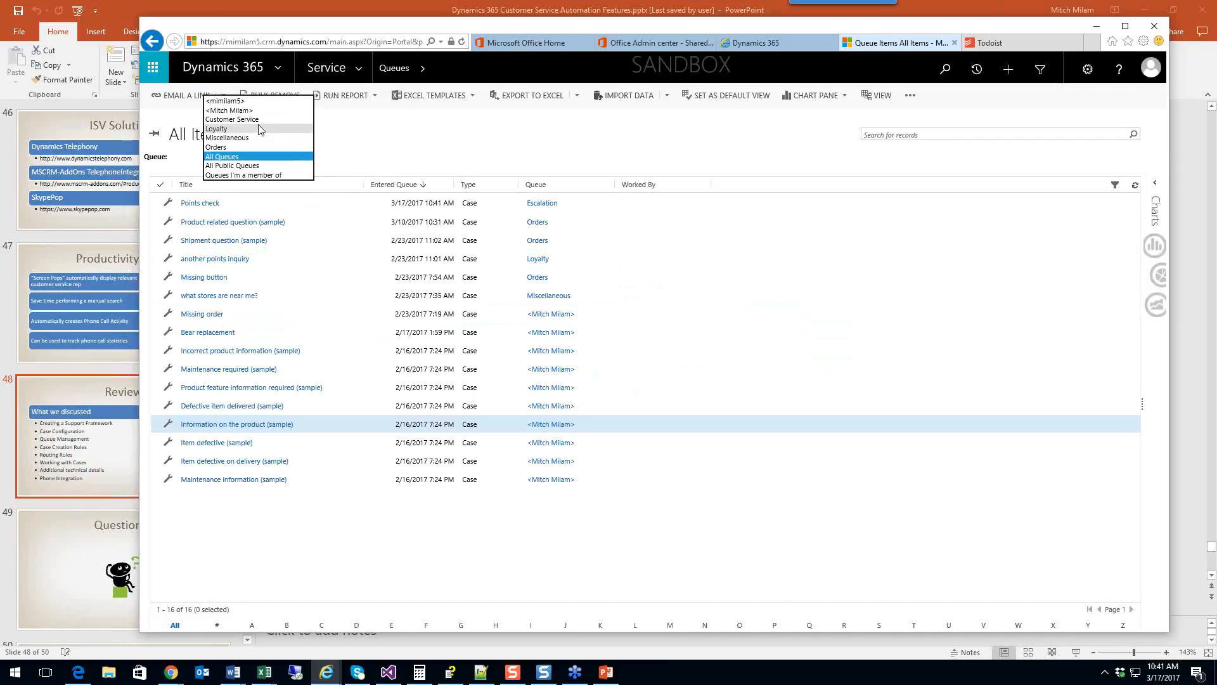
{"action": "left_click", "coordinate": [257, 175]}
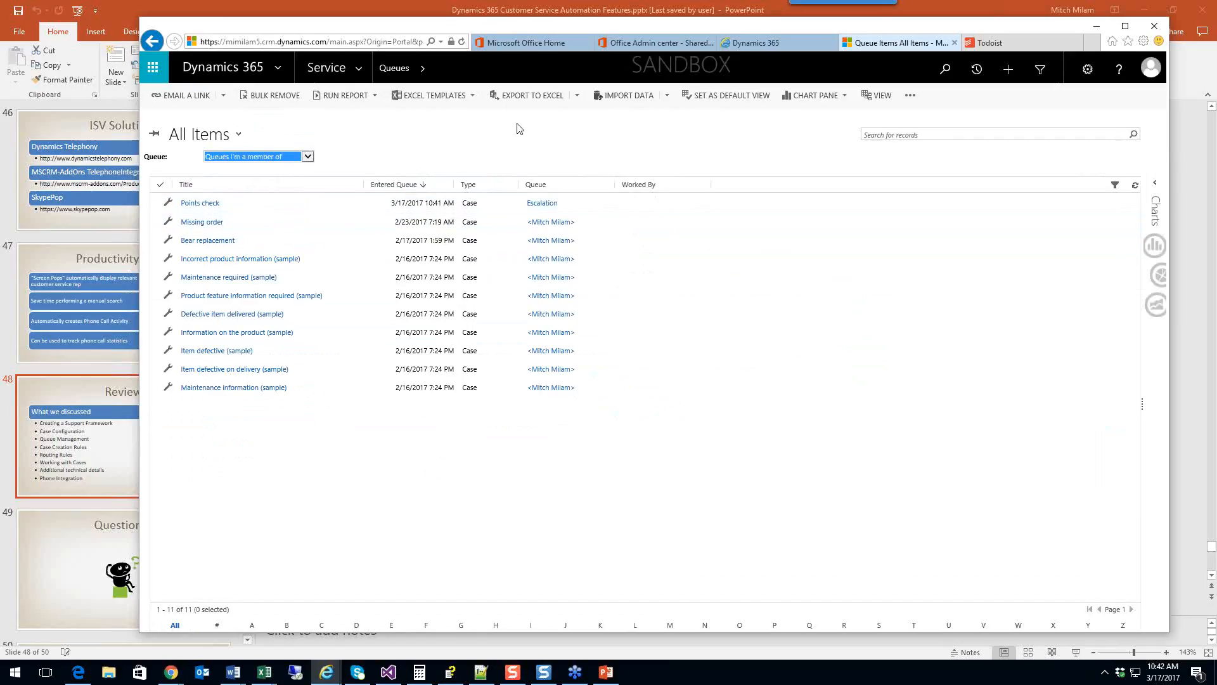
Step: Open the Customer Service queue from Settings > Service Management > Queues
{"action": "left_click", "coordinate": [359, 71]}
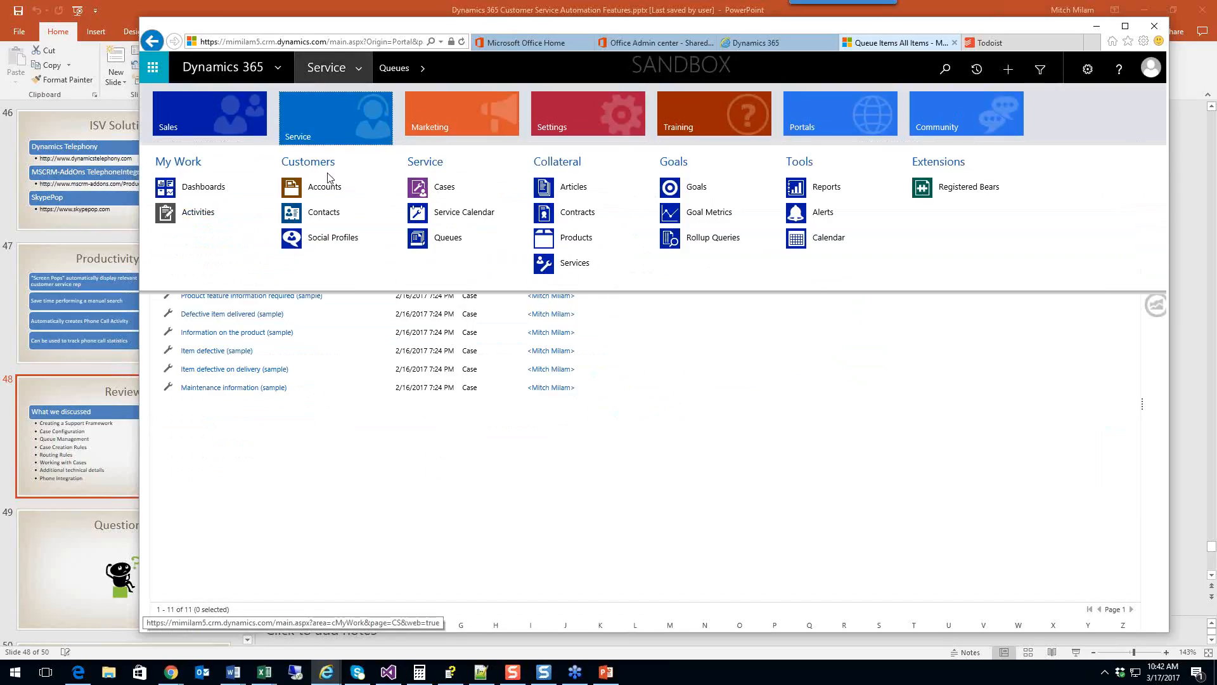
{"action": "left_click", "coordinate": [578, 125]}
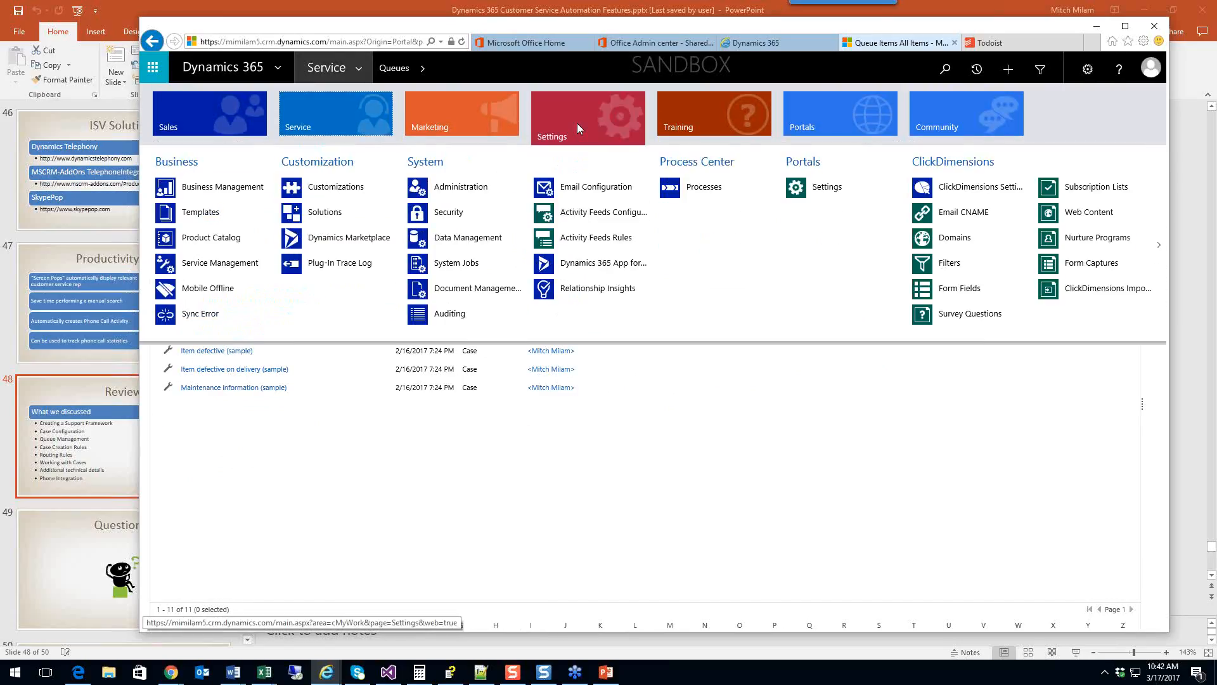
{"action": "left_click", "coordinate": [208, 264]}
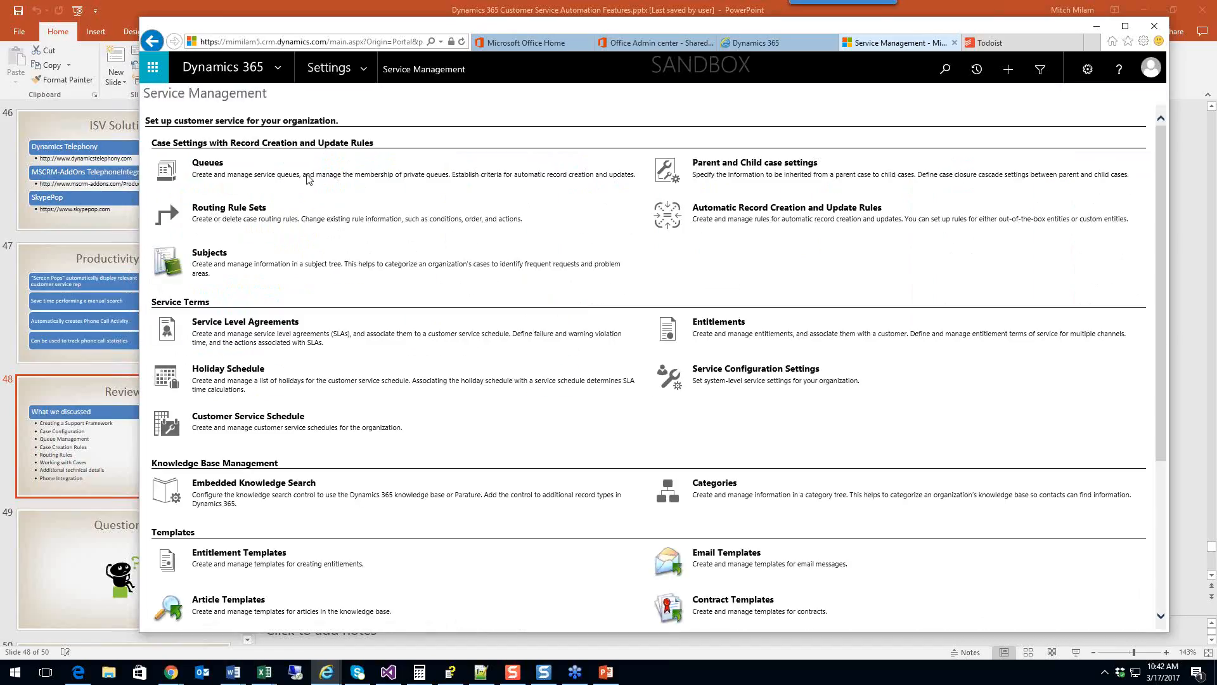
{"action": "left_click", "coordinate": [211, 209]}
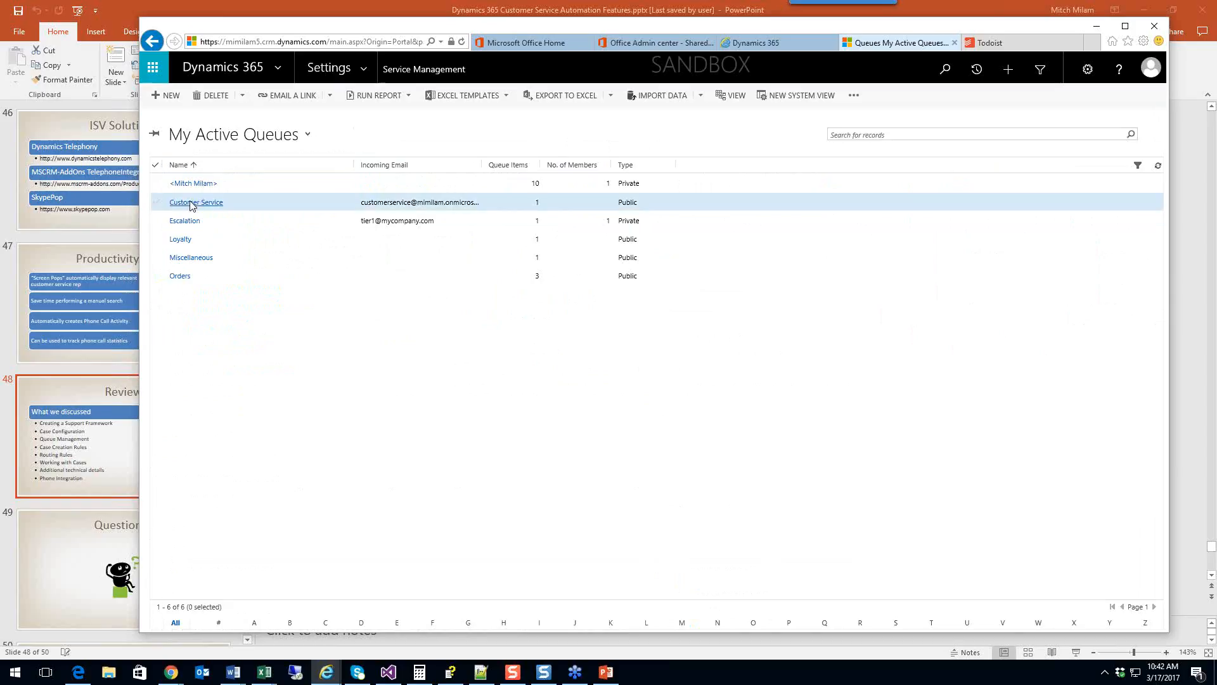
{"action": "left_click", "coordinate": [191, 203]}
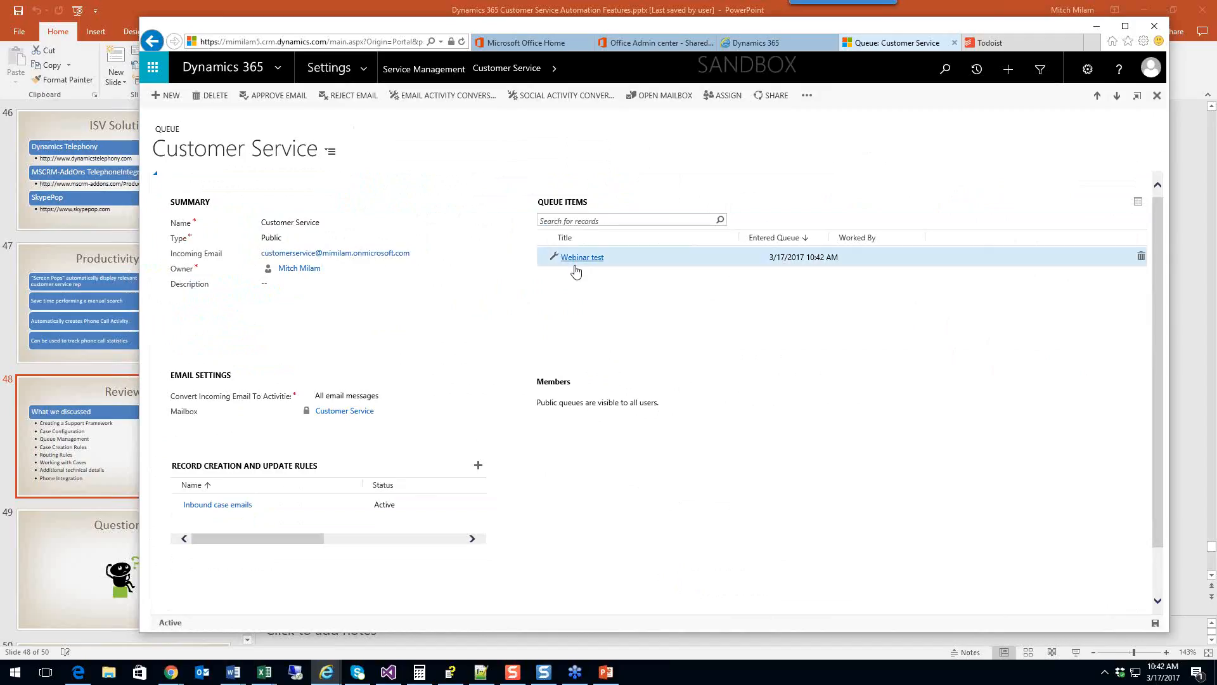
Step: Inspect the Inbound case emails rule and its auto1 item, then return to the main window
{"action": "left_click", "coordinate": [225, 505]}
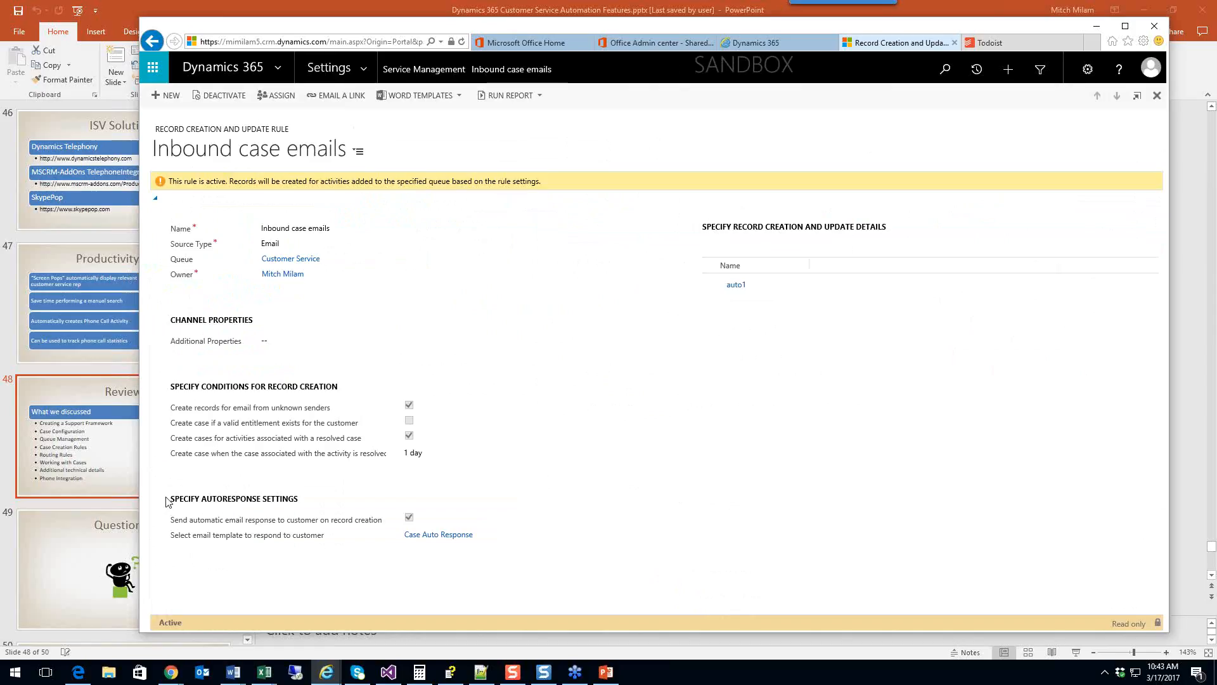
{"action": "left_click", "coordinate": [738, 287]}
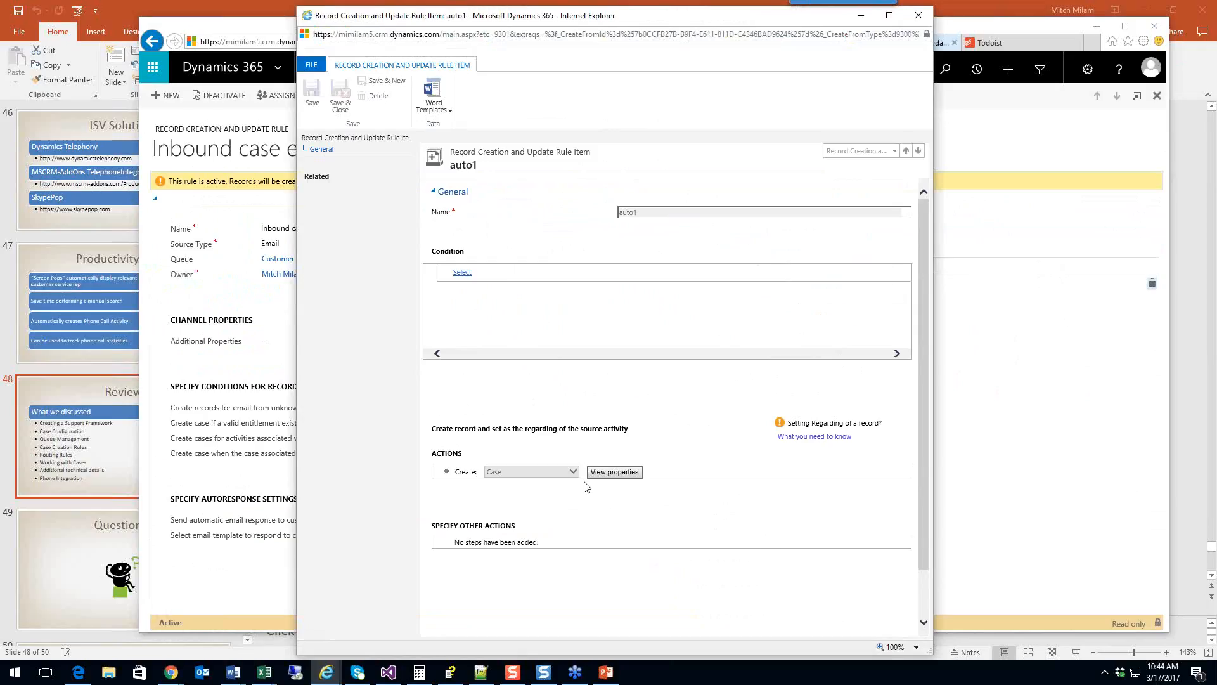
{"action": "left_click", "coordinate": [1077, 112]}
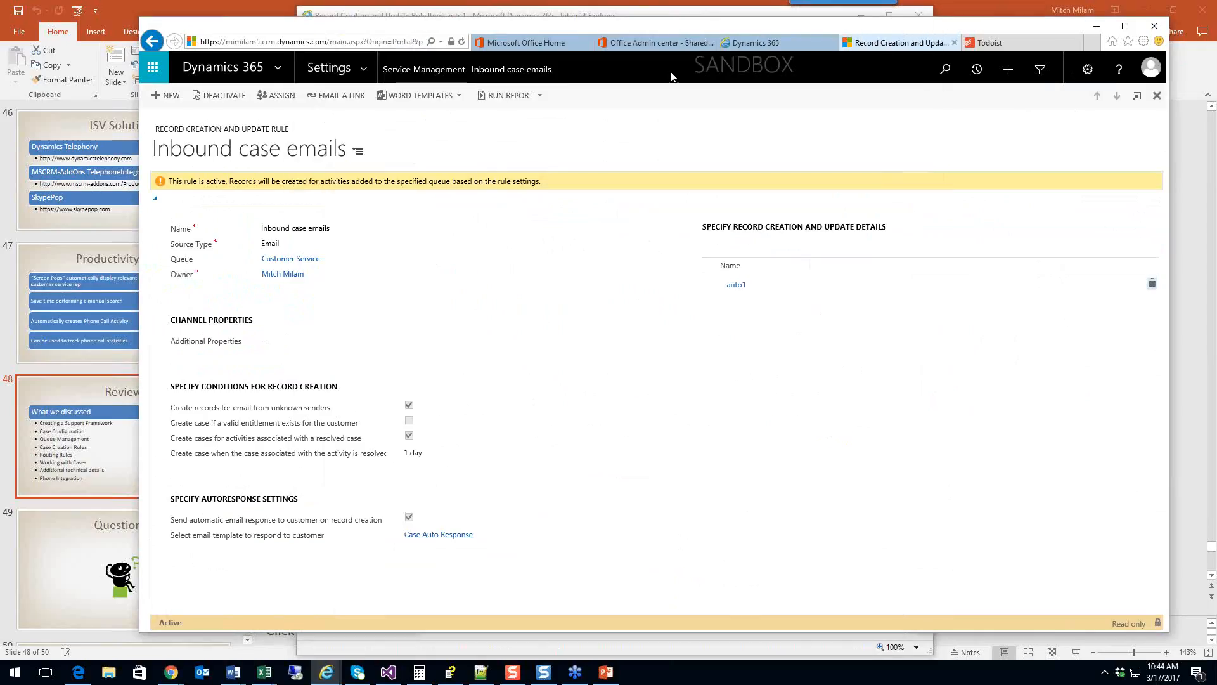
{"action": "left_click", "coordinate": [360, 71]}
Step: Open an Advanced Find on Processes with its query conditions shown in detail
{"action": "left_click", "coordinate": [709, 185]}
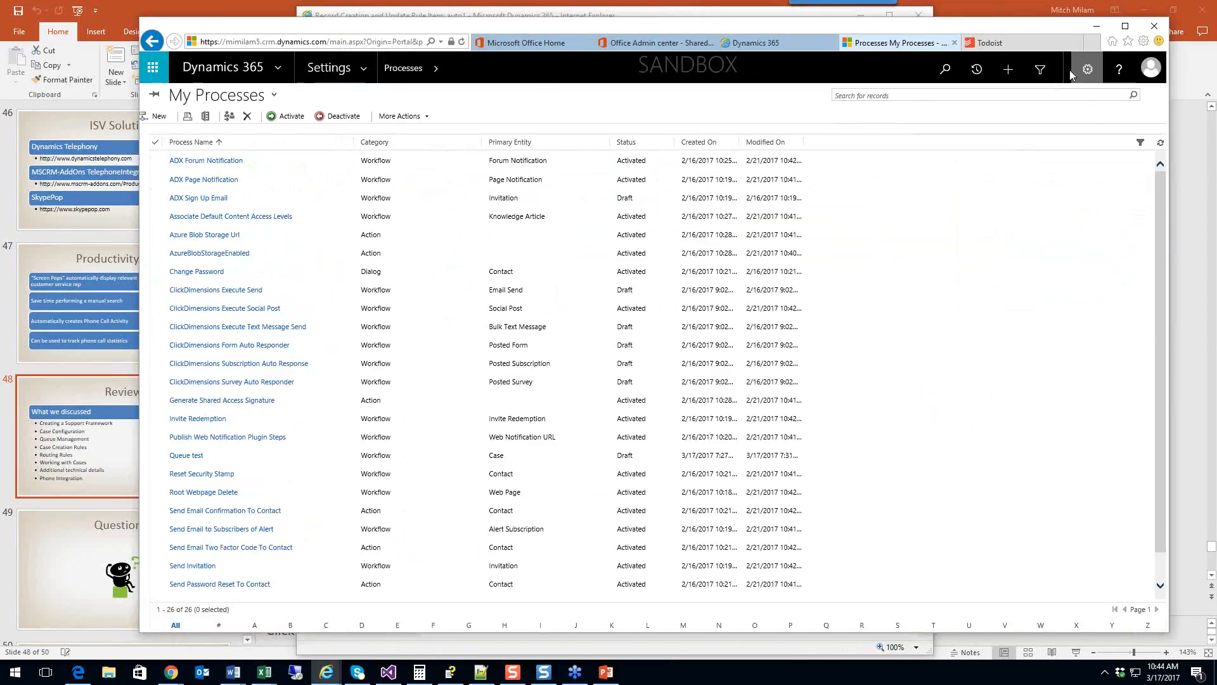
{"action": "left_click", "coordinate": [1044, 70]}
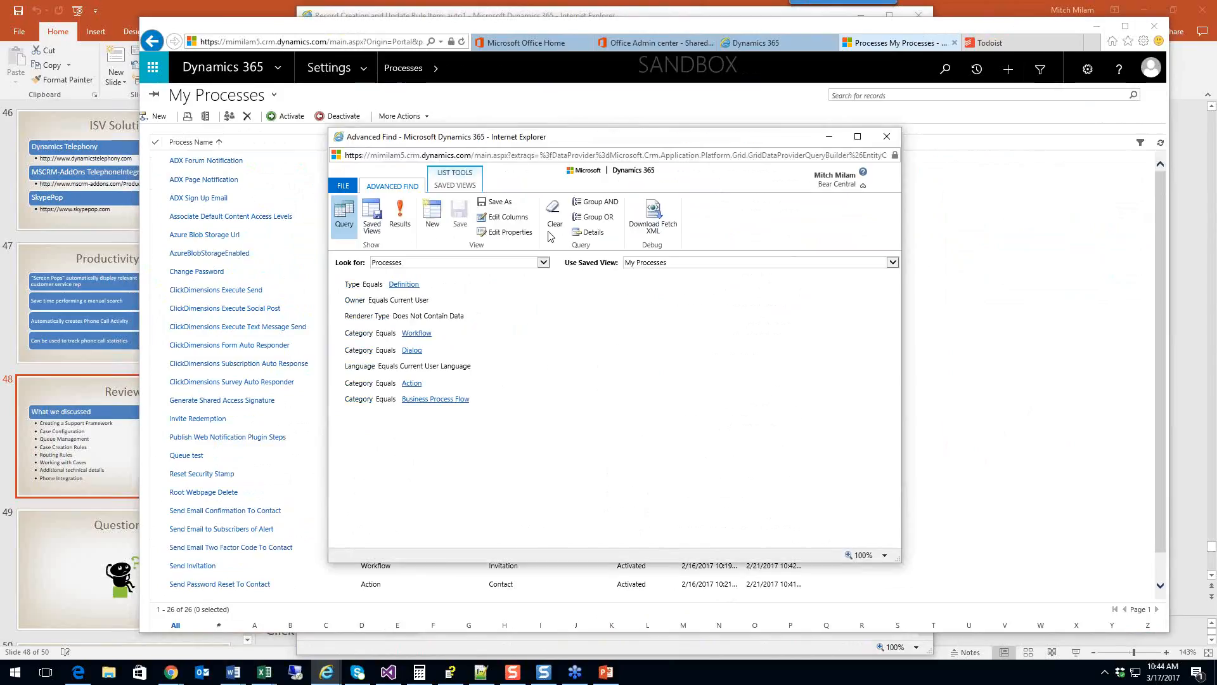
{"action": "left_click", "coordinate": [586, 234]}
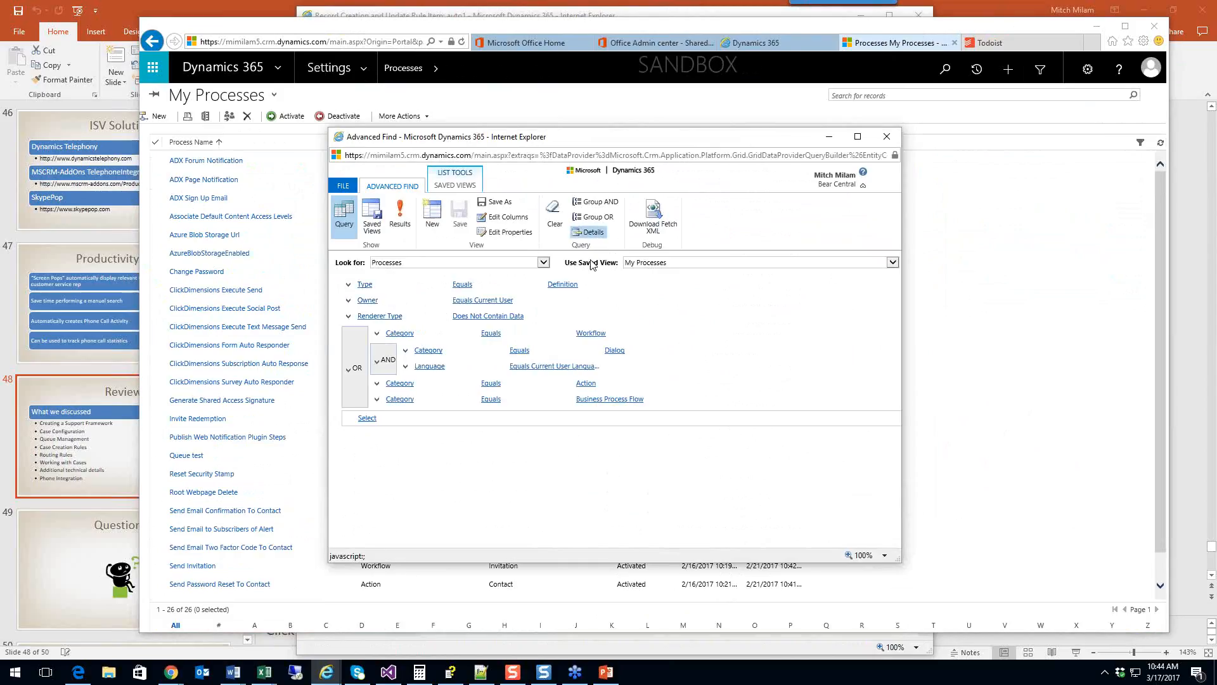
{"action": "left_click", "coordinate": [629, 290]}
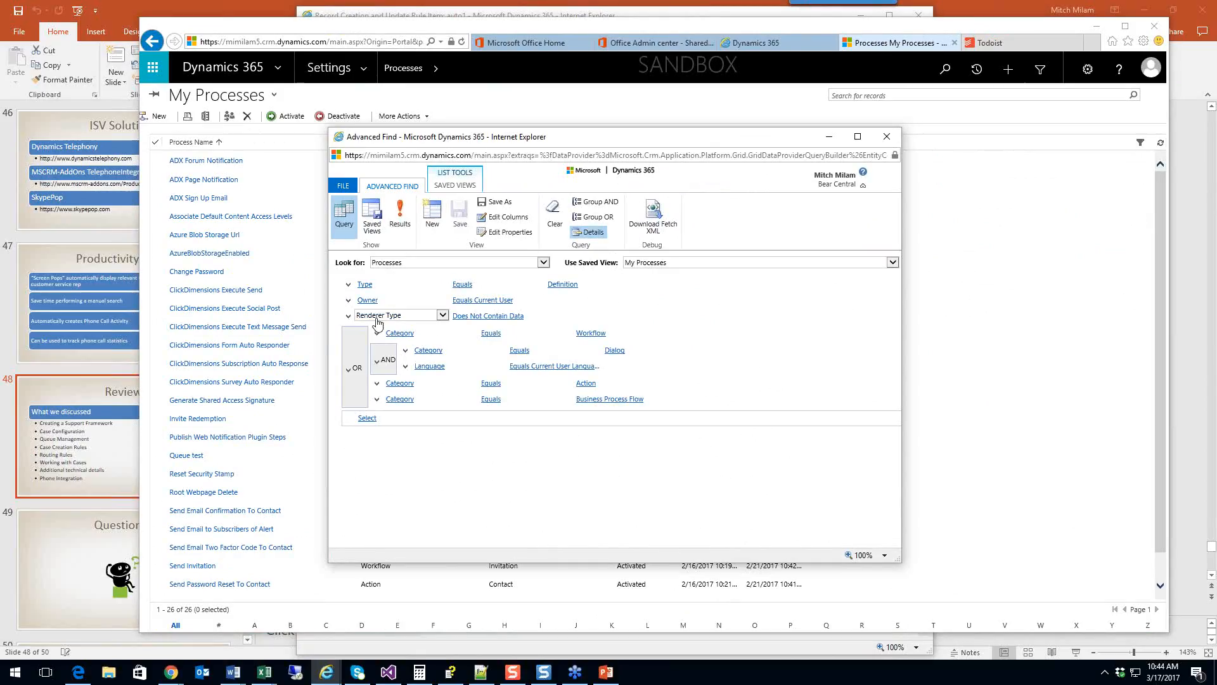
Step: Delete the Owner, Renderer Type and OR category conditions, then list the 53 matching processes
{"action": "left_click", "coordinate": [348, 301]}
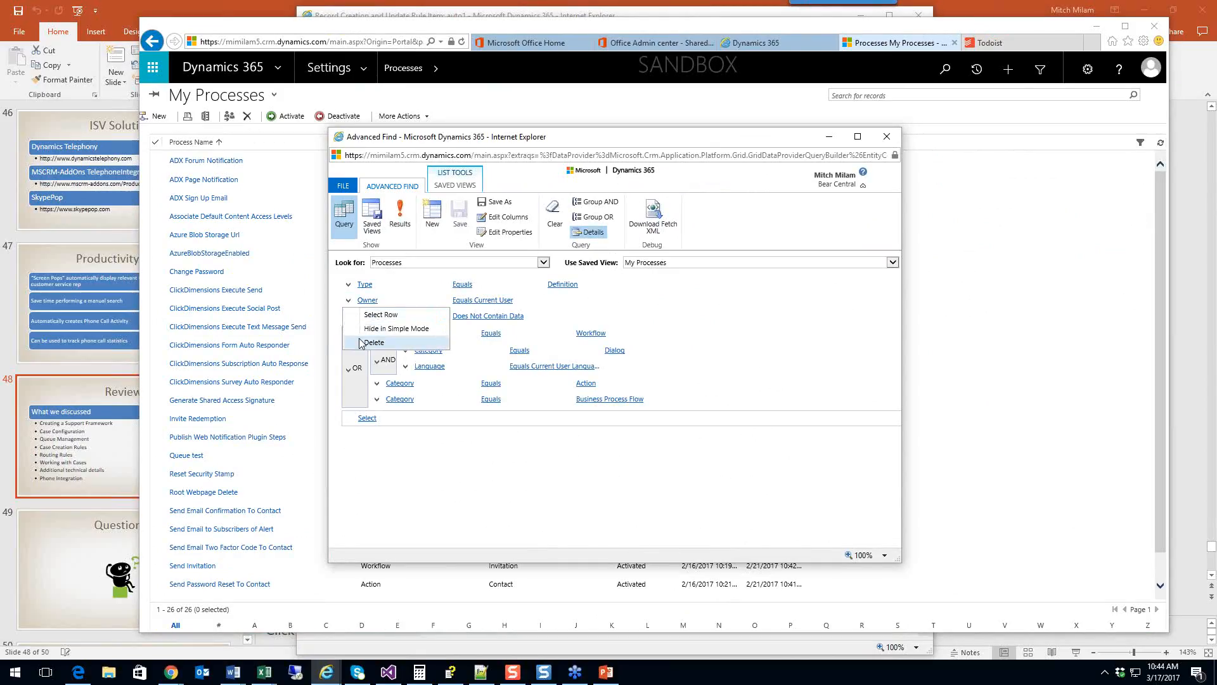
{"action": "left_click", "coordinate": [374, 343]}
{"action": "left_click", "coordinate": [606, 388]}
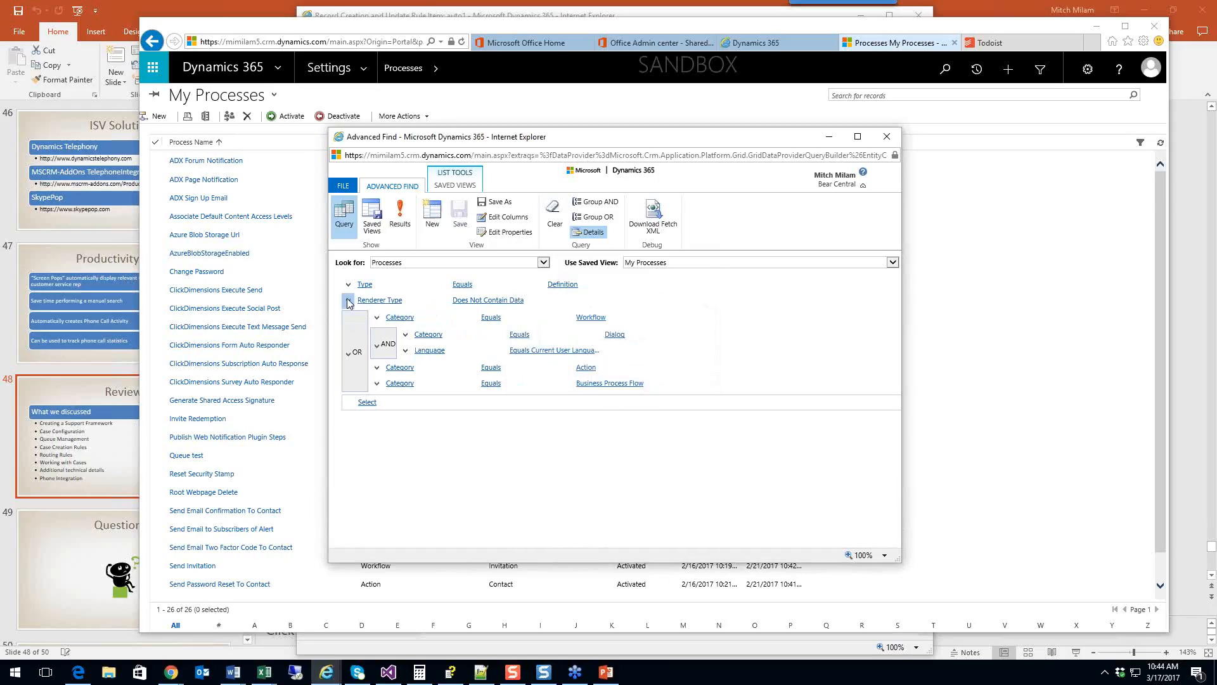
{"action": "left_click", "coordinate": [348, 302]}
{"action": "left_click", "coordinate": [372, 344]}
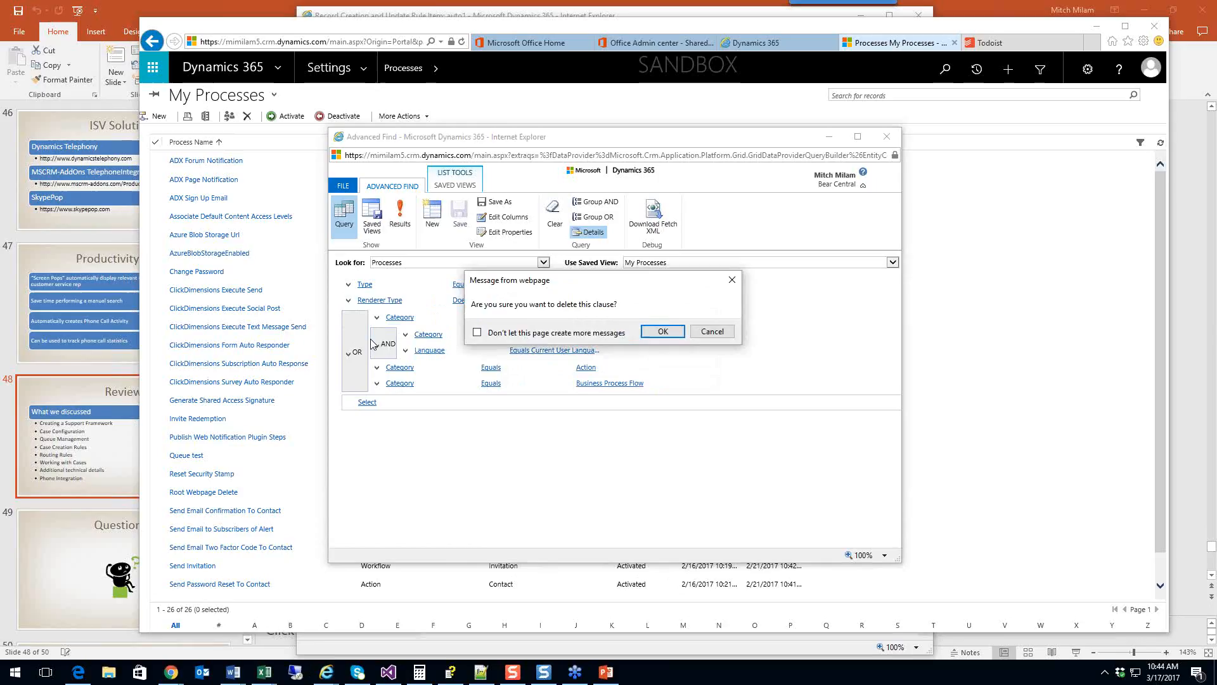
{"action": "left_click", "coordinate": [663, 332]}
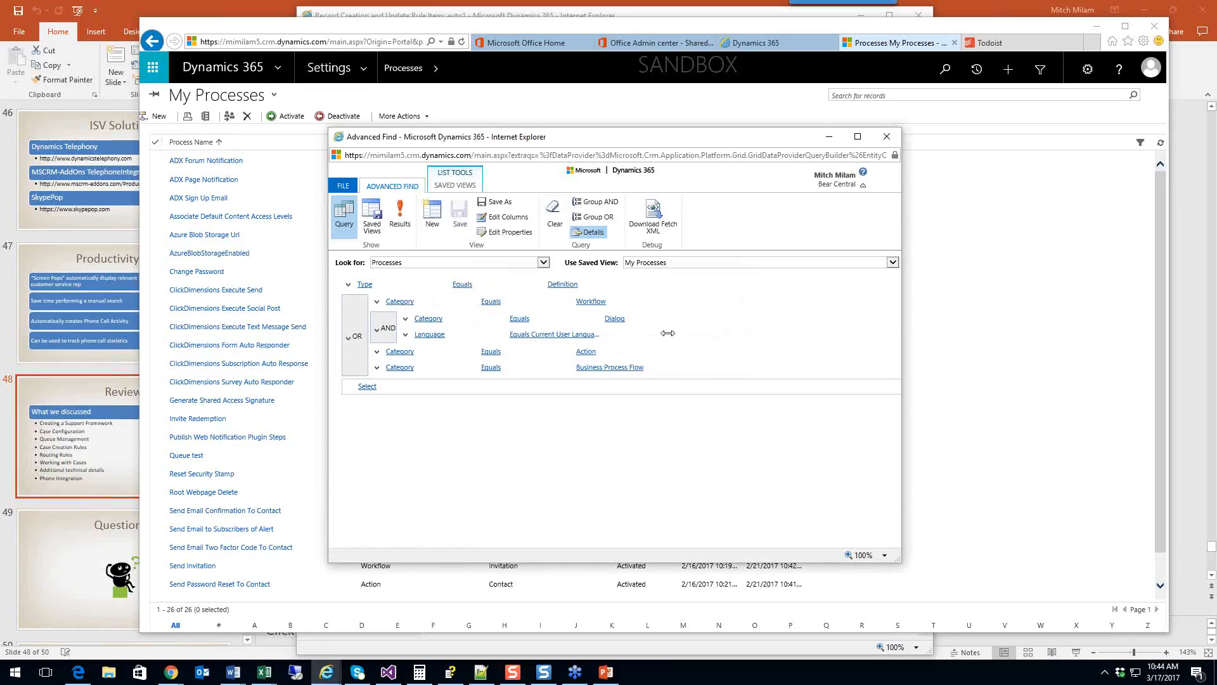
{"action": "left_click", "coordinate": [348, 337]}
{"action": "left_click", "coordinate": [369, 409]}
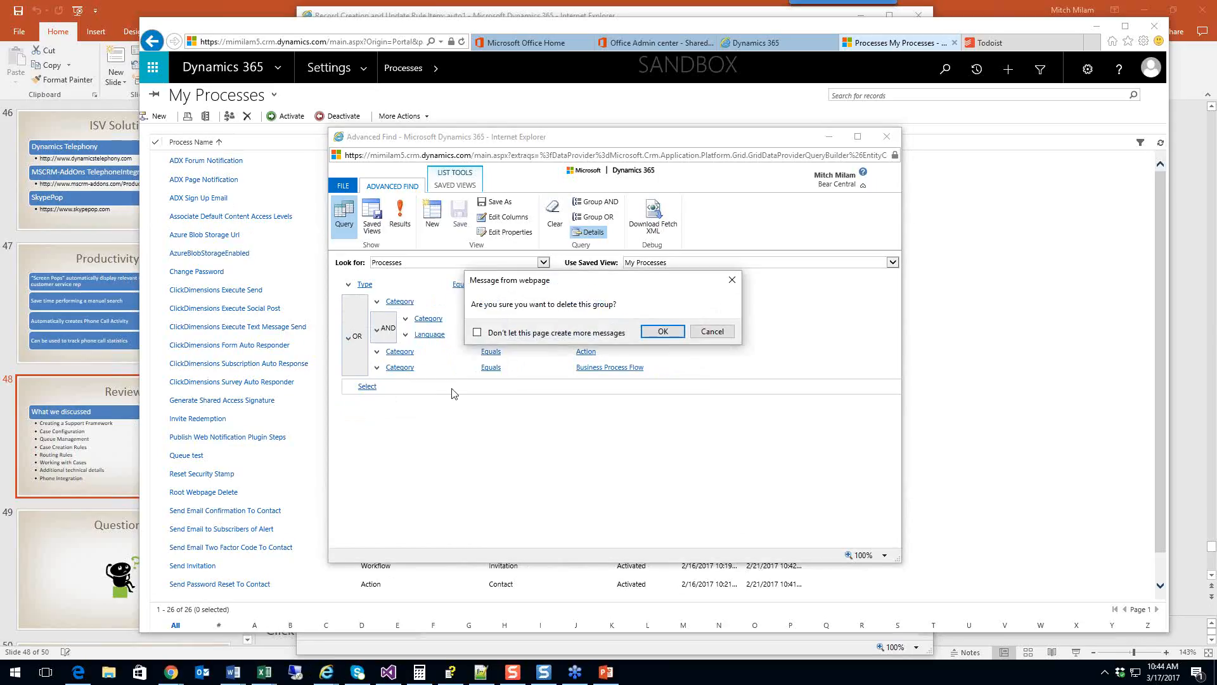
{"action": "left_click", "coordinate": [663, 332]}
{"action": "left_click", "coordinate": [400, 218]}
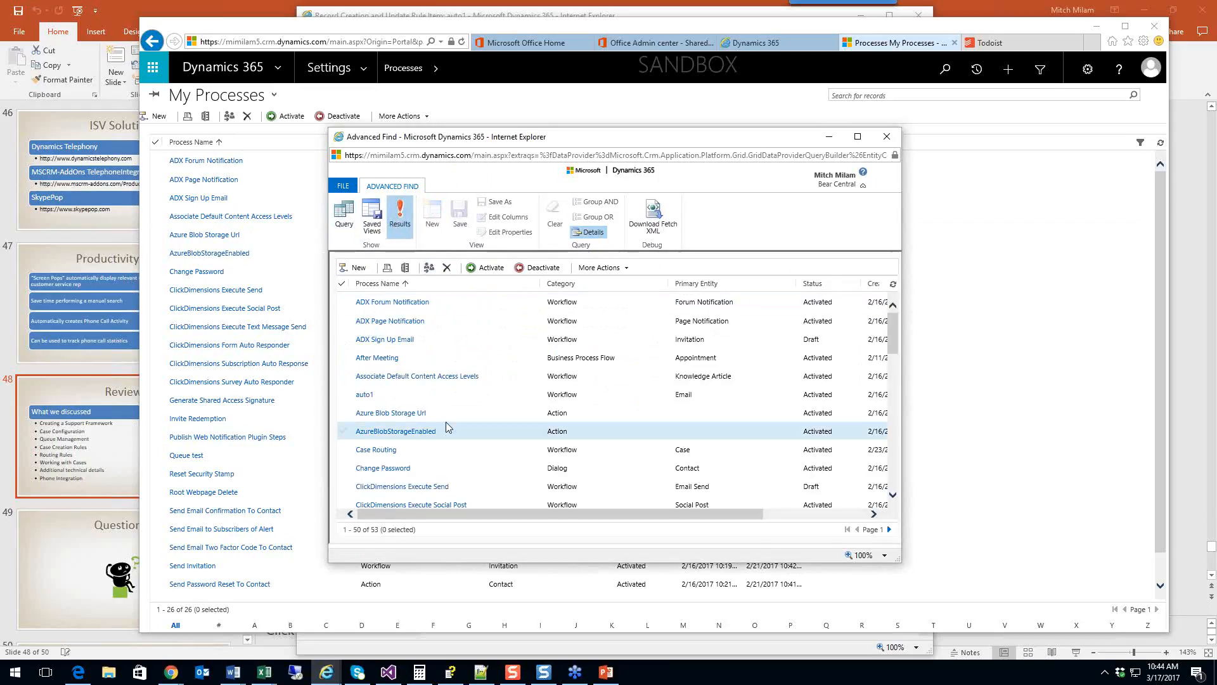
Step: Review the auto1 workflow definition, then close it and the Advanced Find window
{"action": "left_click", "coordinate": [366, 398]}
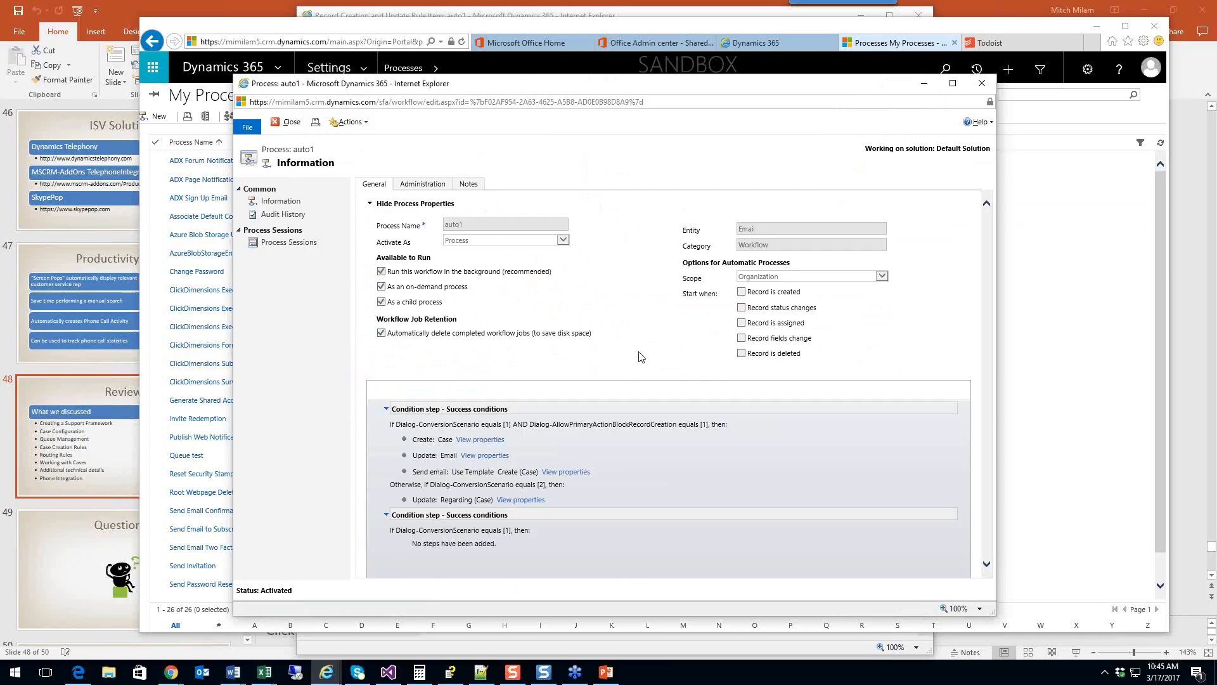
{"action": "left_click", "coordinate": [289, 121]}
{"action": "left_click", "coordinate": [887, 136]}
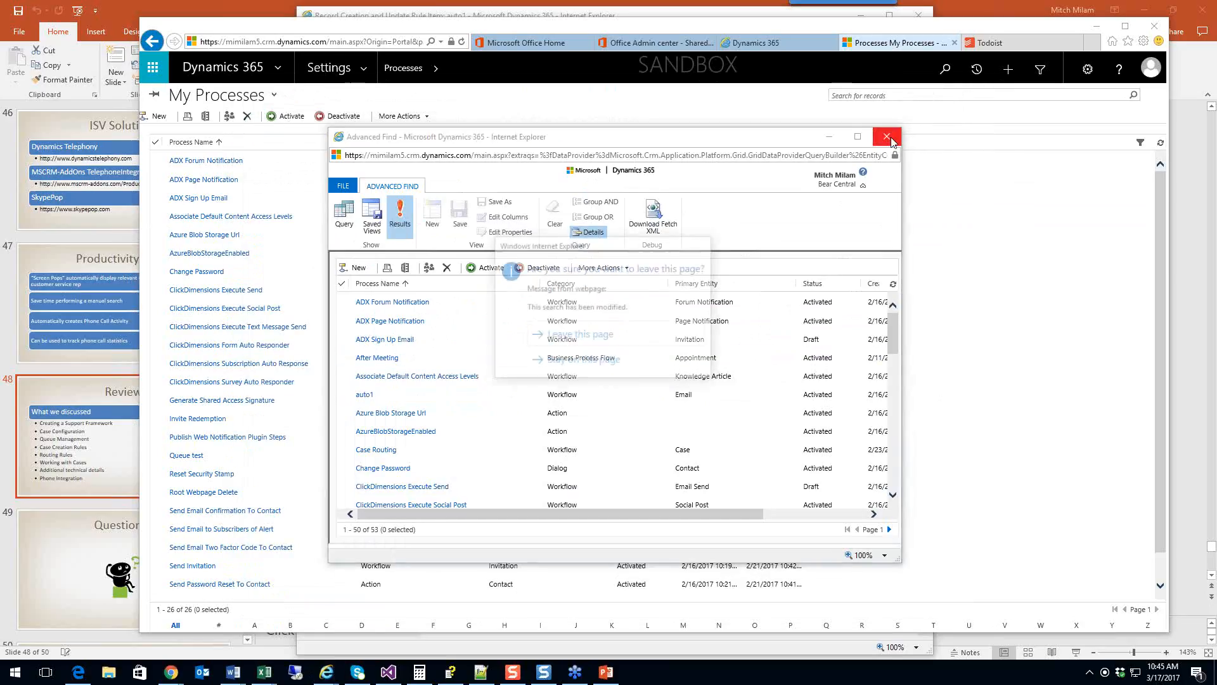
{"action": "left_click", "coordinate": [586, 335]}
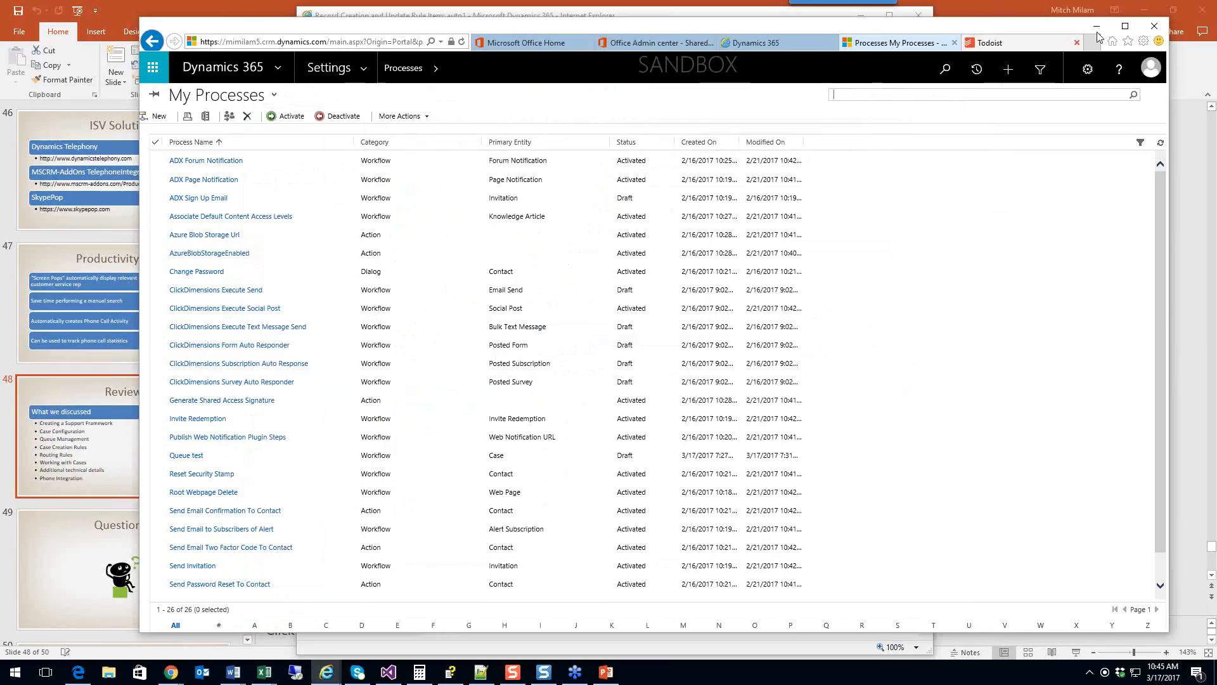
Step: Open the auto1 item of the Inbound case emails rule via Service Management's record creation rules
{"action": "left_click", "coordinate": [324, 65]}
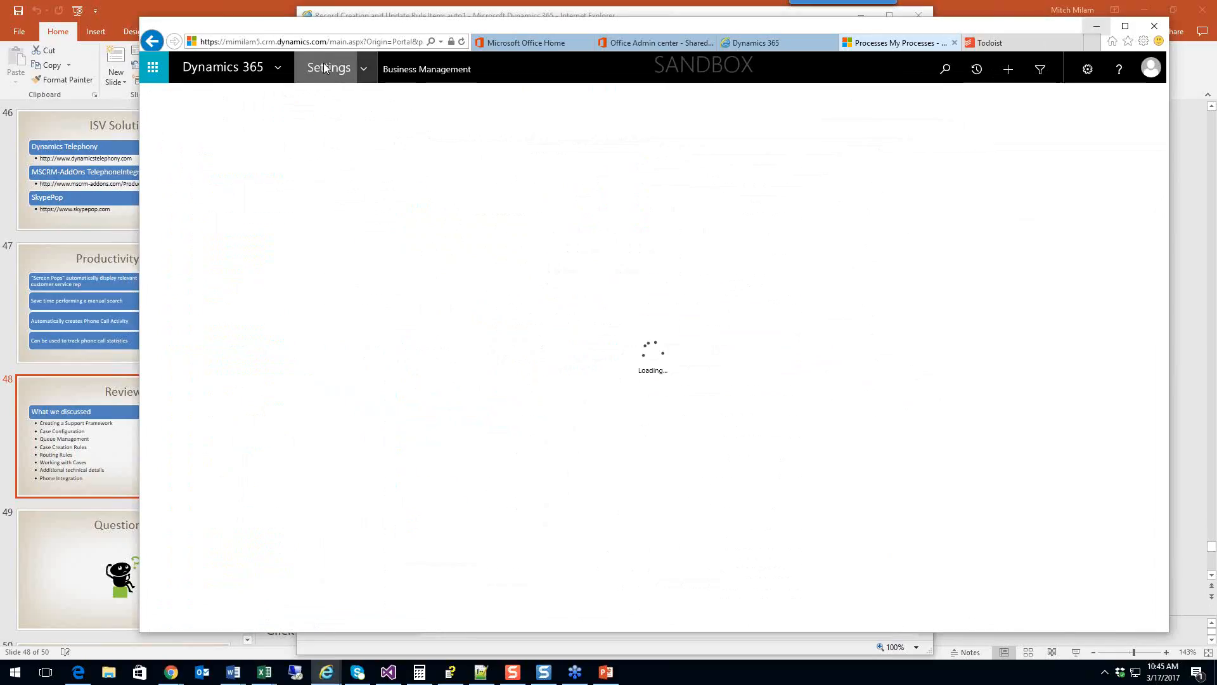
{"action": "left_click", "coordinate": [364, 70]}
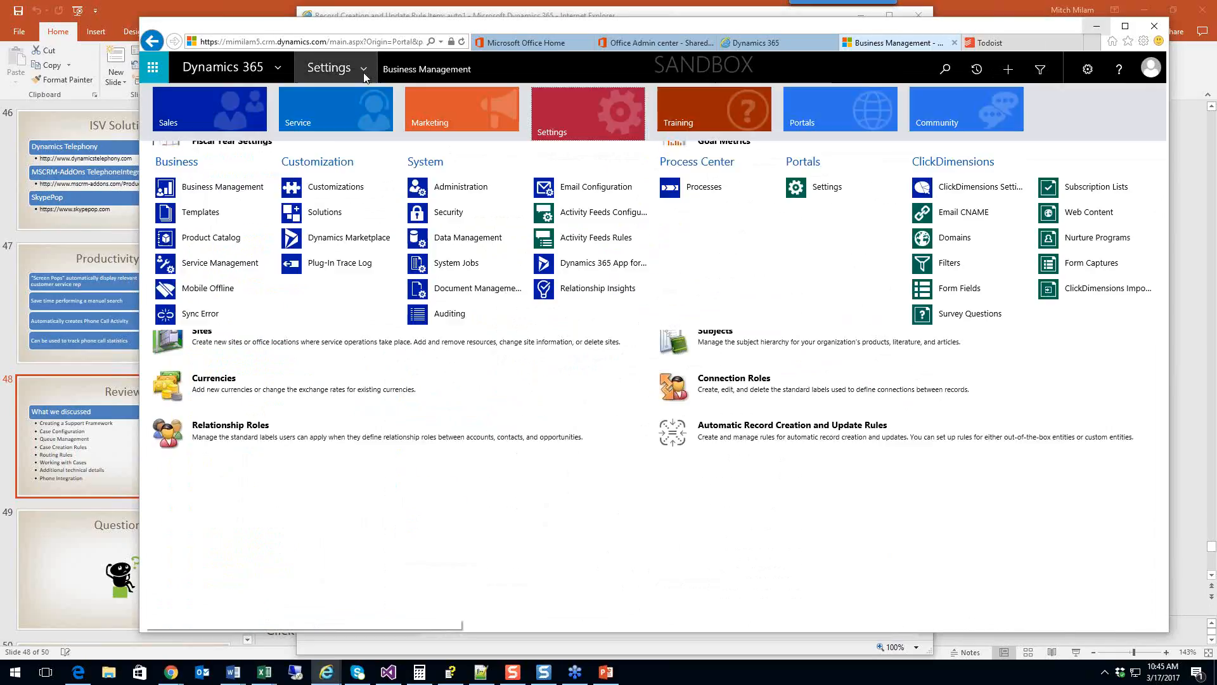
{"action": "left_click", "coordinate": [198, 265]}
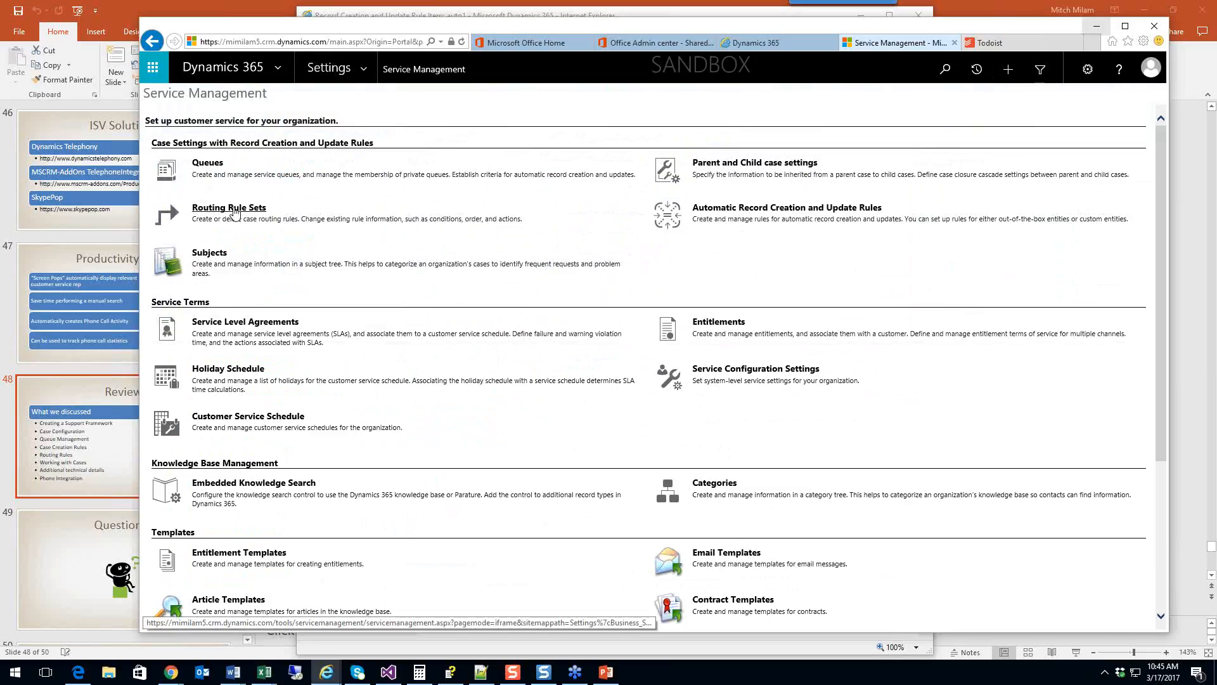
{"action": "left_click", "coordinate": [761, 201]}
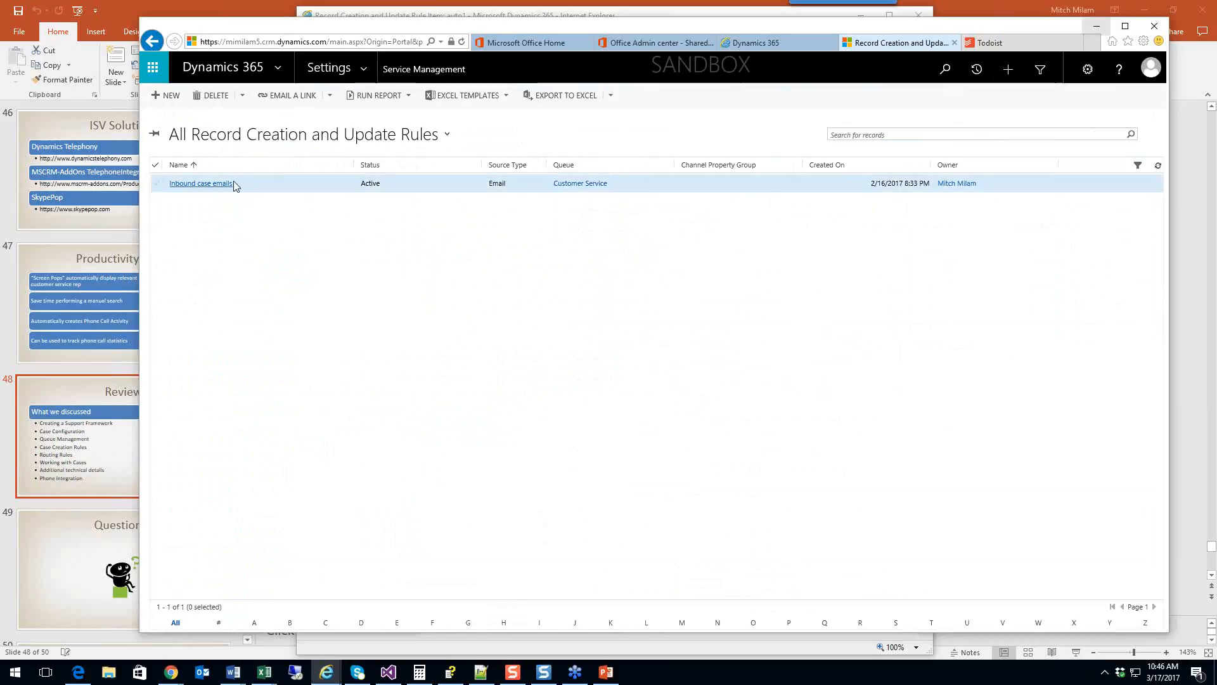
{"action": "left_click", "coordinate": [229, 185]}
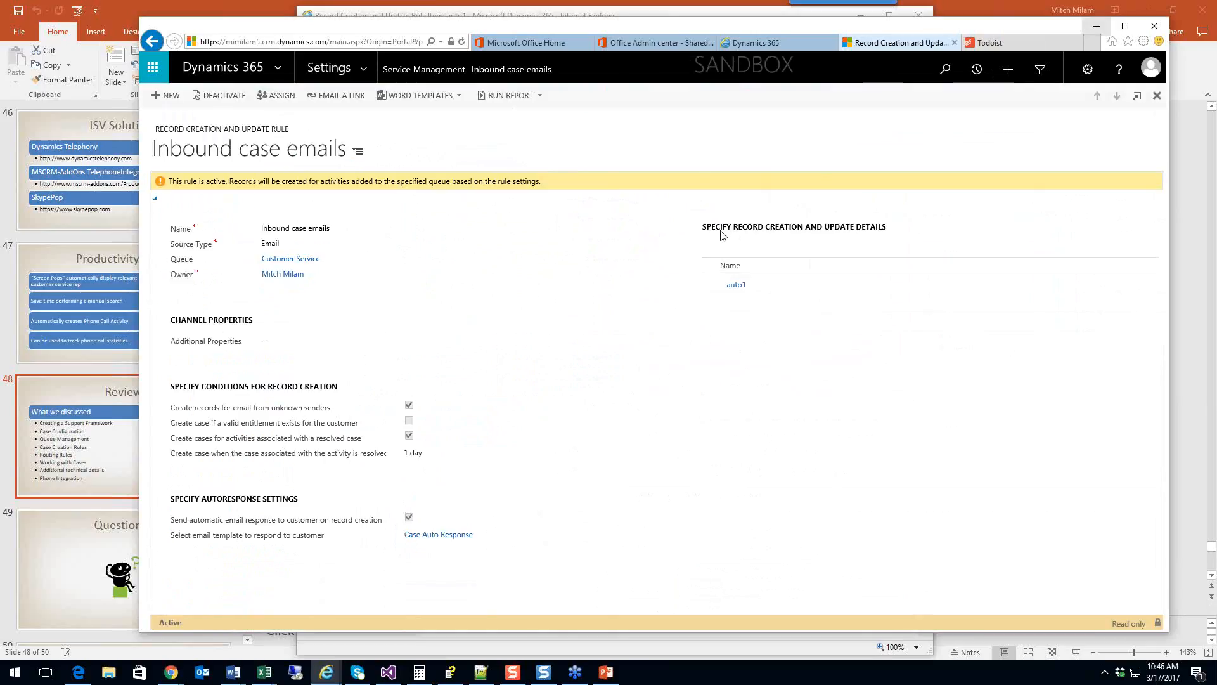
{"action": "left_click", "coordinate": [736, 283]}
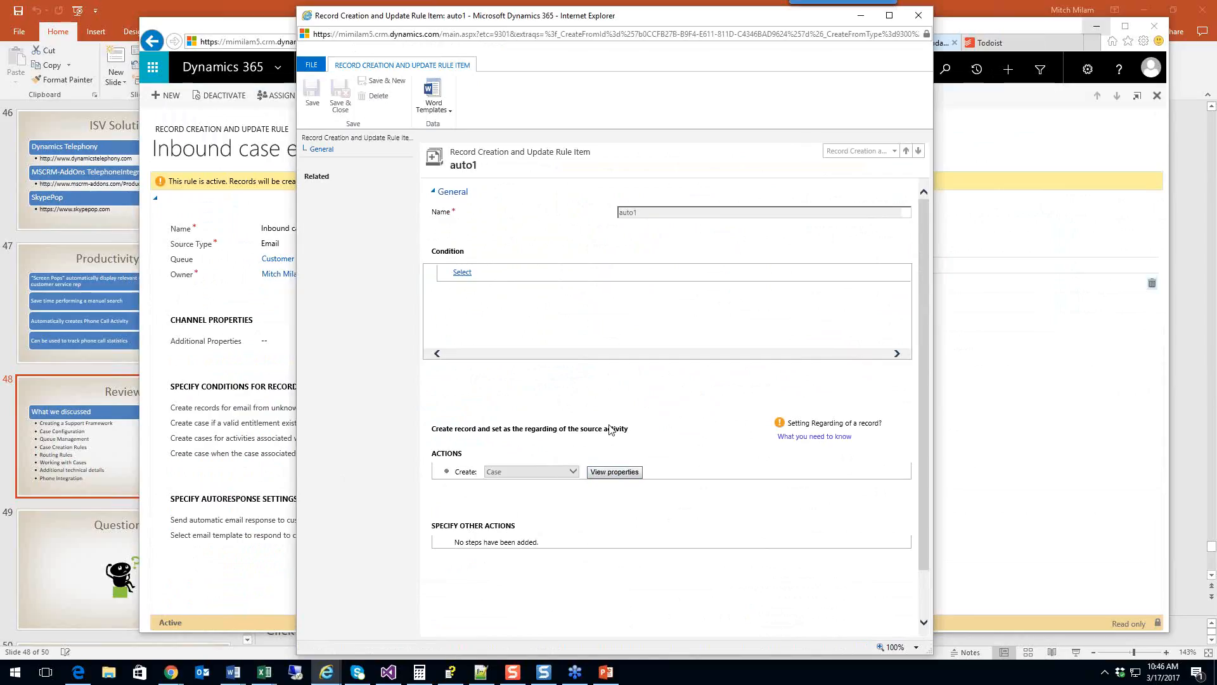
{"action": "left_click", "coordinate": [616, 473]}
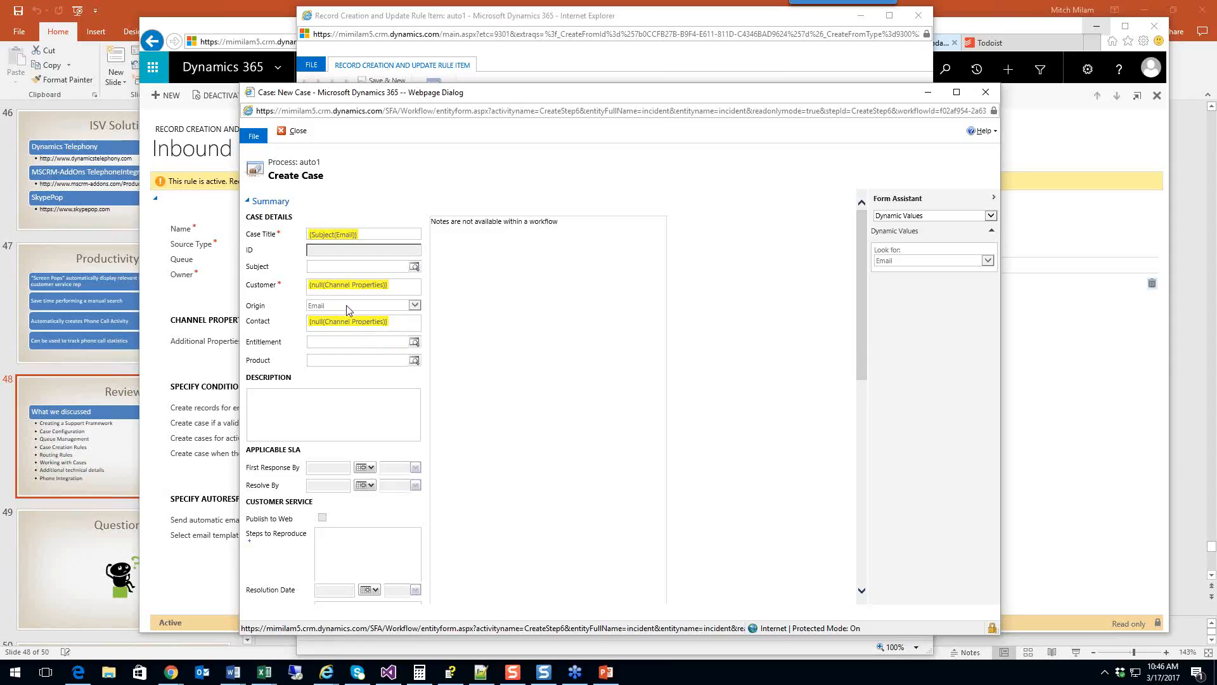
{"action": "scroll", "coordinate": [347, 306], "scroll_direction": "down", "scroll_amount": 10}
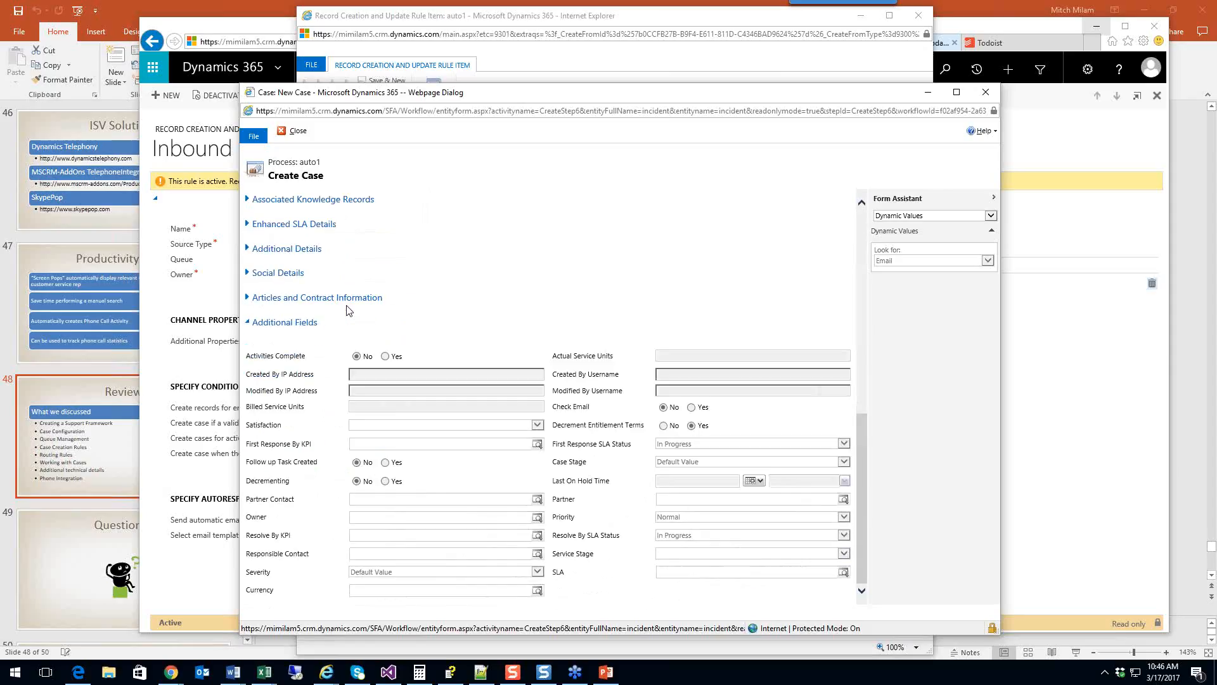
{"action": "scroll", "coordinate": [348, 309], "scroll_direction": "up", "scroll_amount": 10}
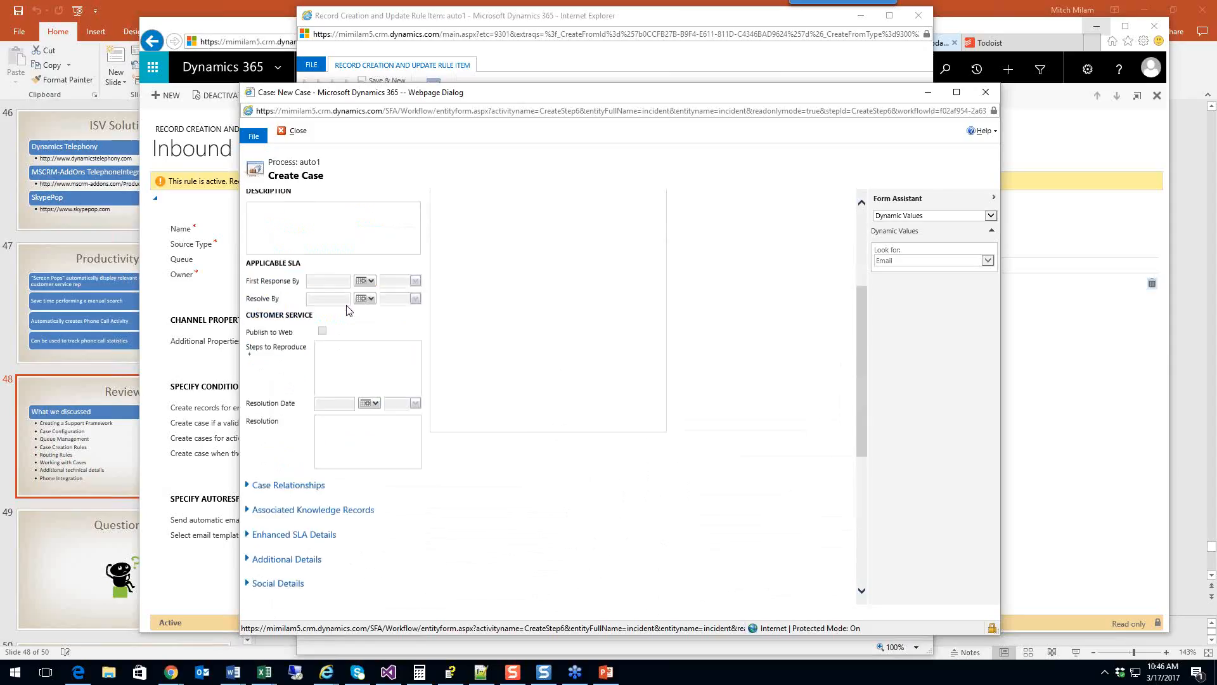
{"action": "left_click", "coordinate": [295, 132]}
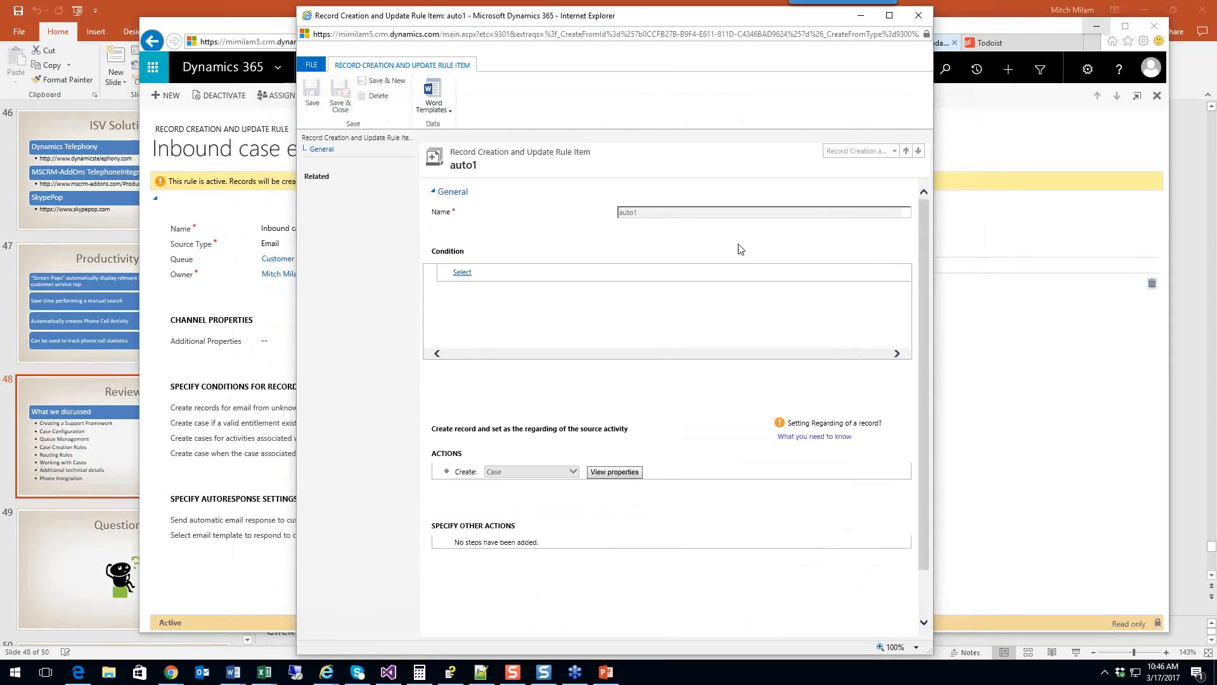
Step: Close the auto1 item window and go to Service > Queues, listing 11 queue items
{"action": "left_click", "coordinate": [918, 15]}
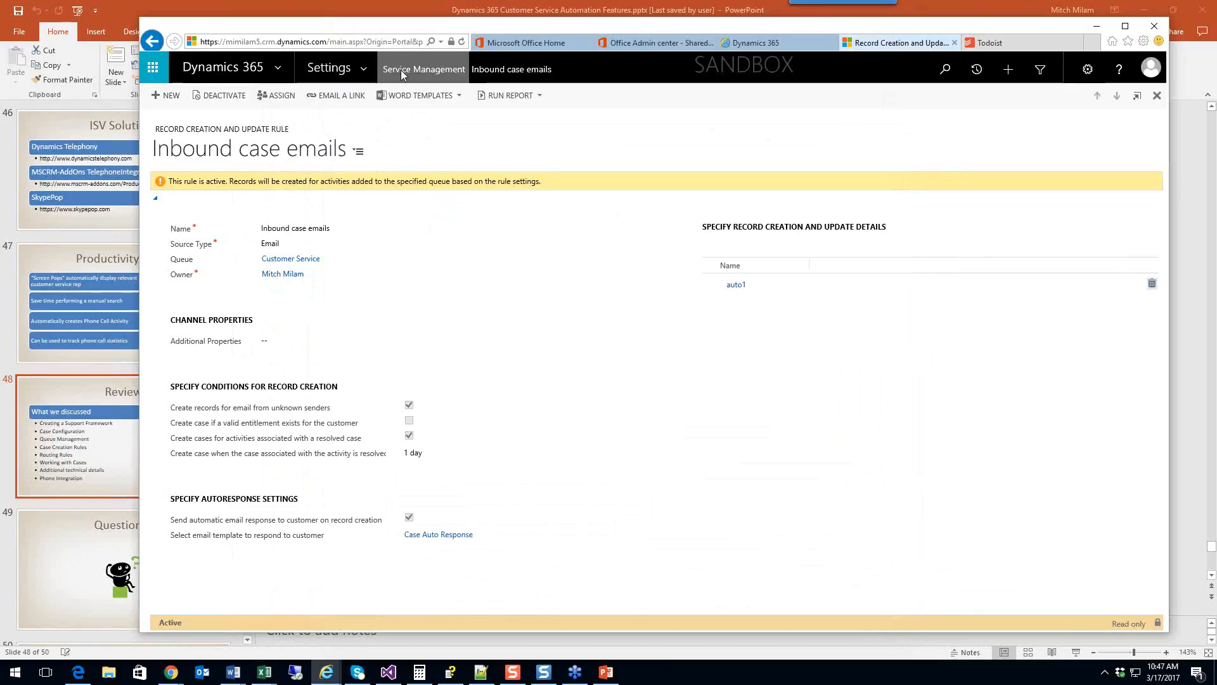
{"action": "left_click", "coordinate": [365, 71]}
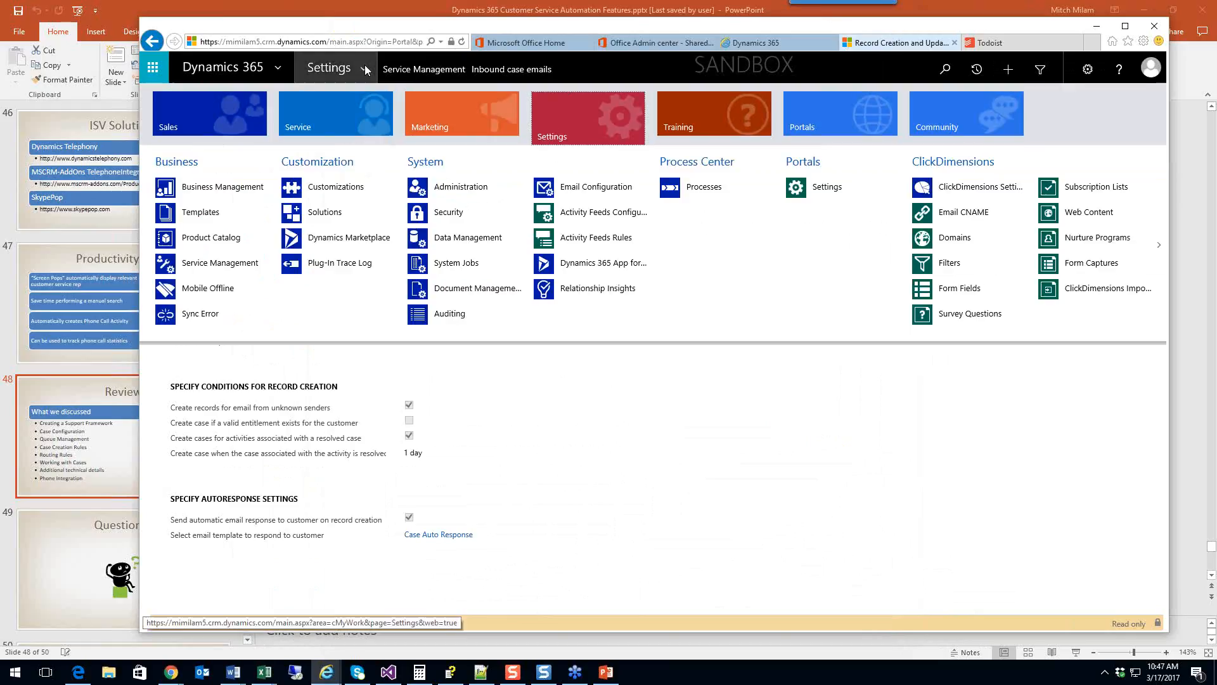
{"action": "left_click", "coordinate": [298, 114]}
{"action": "left_click", "coordinate": [452, 241]}
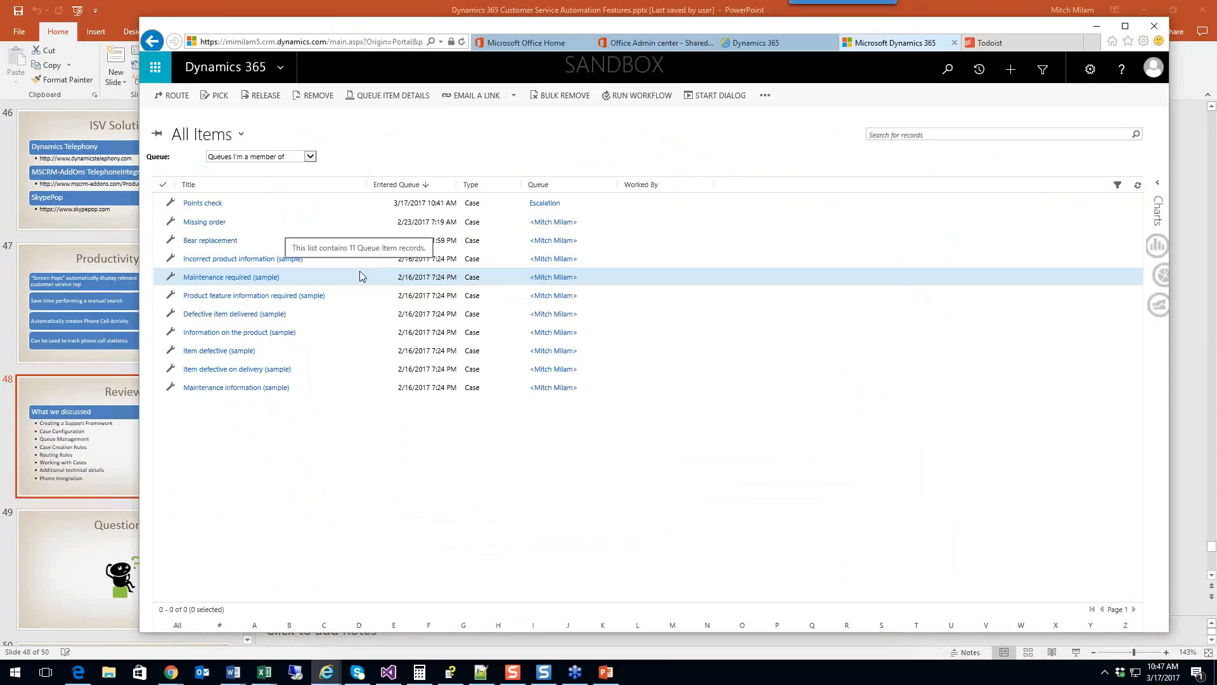
Step: Pick the Missing order queue item so you are listed as working it, then reselect it
{"action": "left_click", "coordinate": [339, 224]}
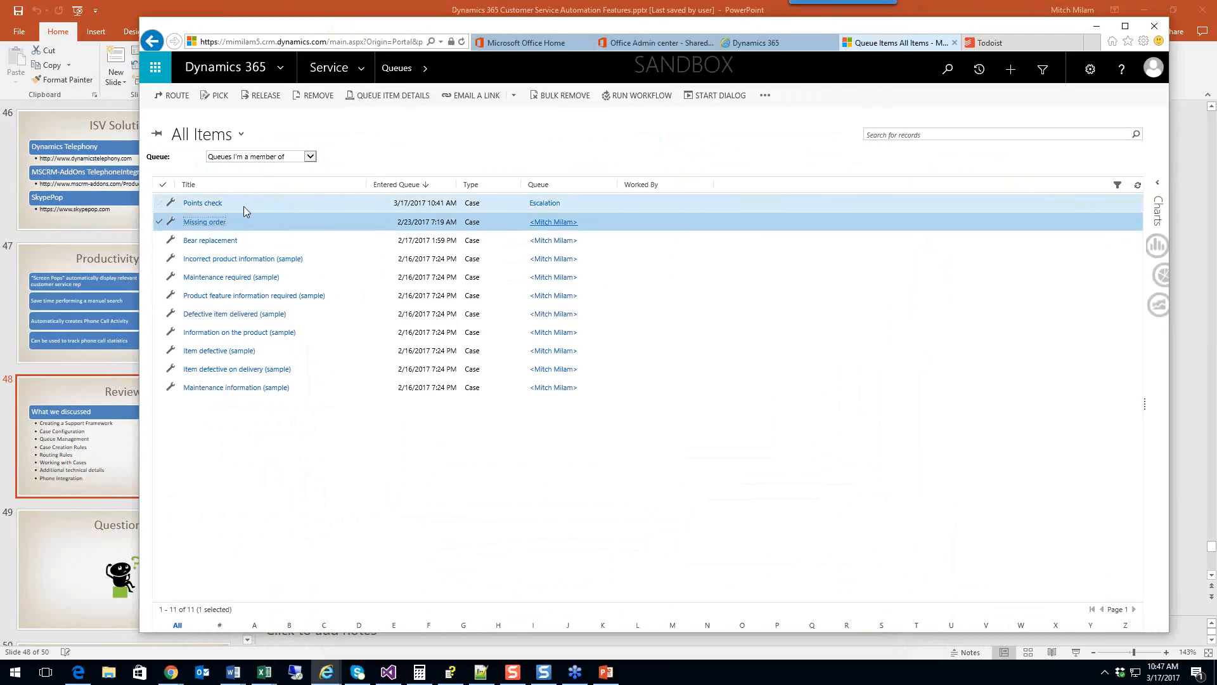
{"action": "left_click", "coordinate": [219, 99]}
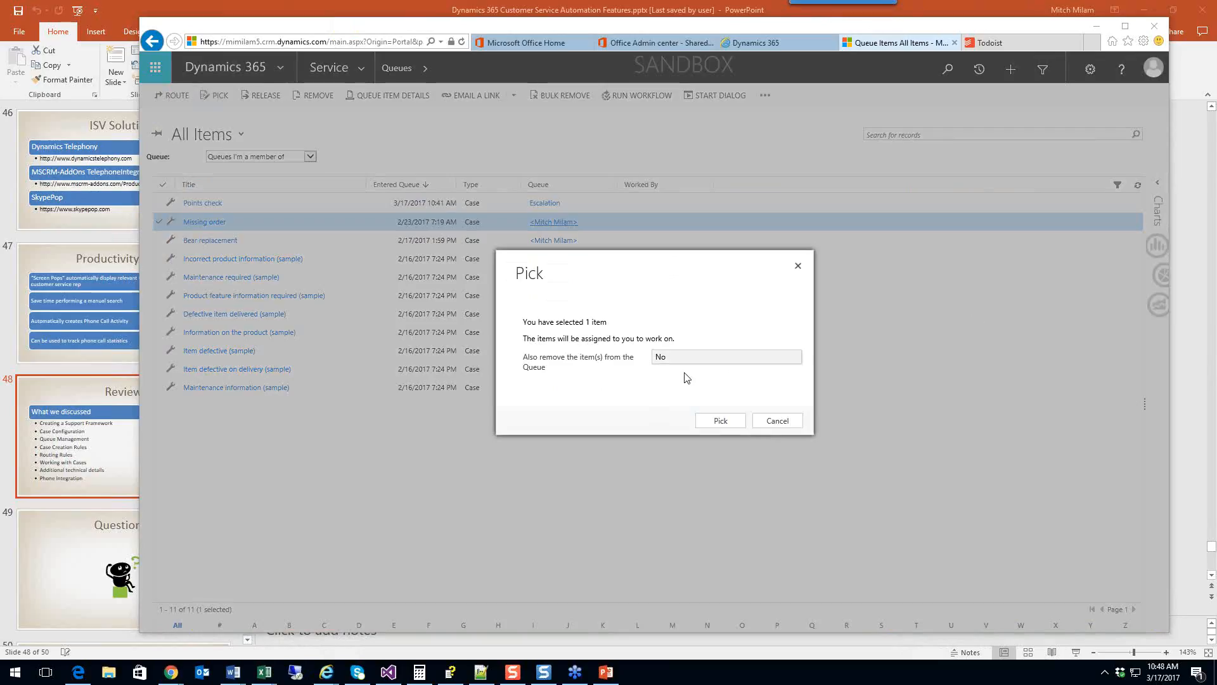
{"action": "left_click", "coordinate": [721, 421]}
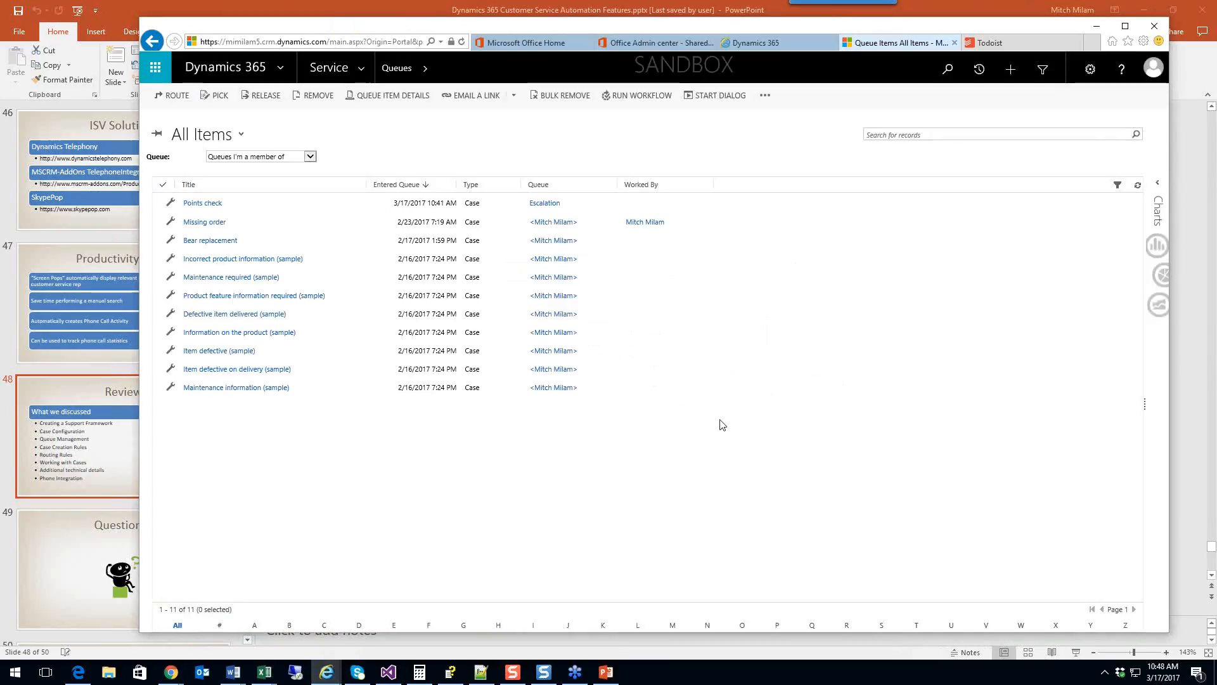
{"action": "left_click", "coordinate": [685, 222]}
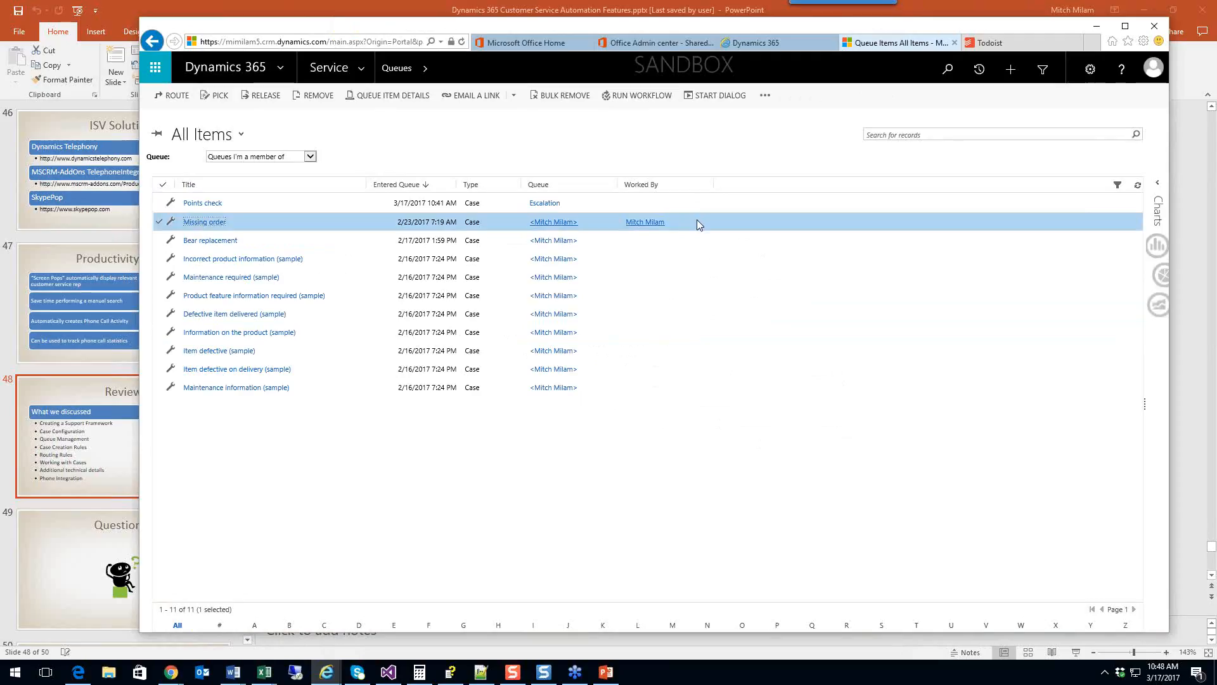
Step: Release the Missing order item back to its queue, then remove it from the queue
{"action": "left_click", "coordinate": [261, 96]}
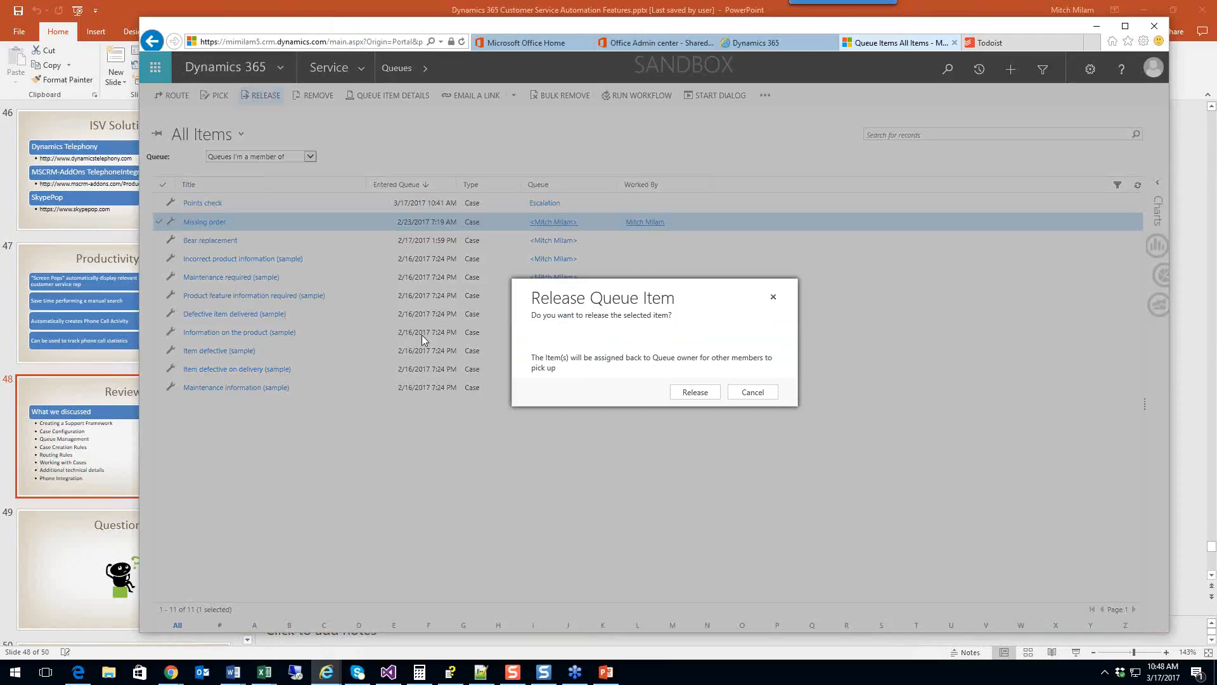
{"action": "left_click", "coordinate": [696, 393]}
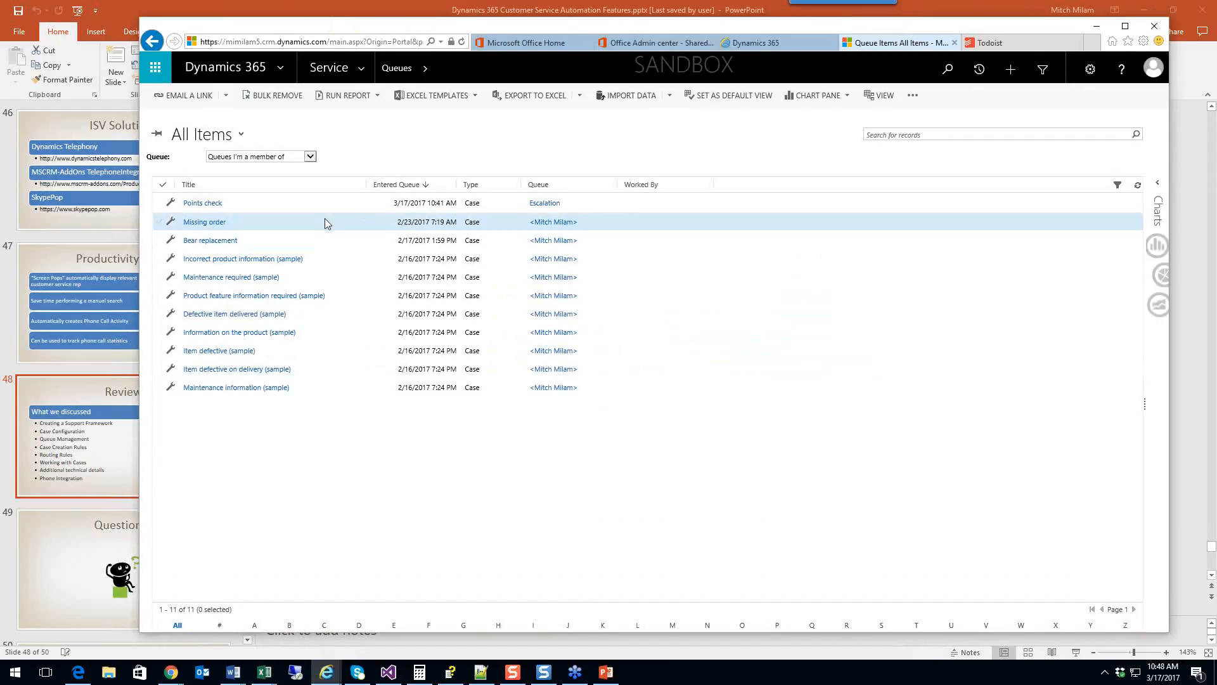
{"action": "left_click", "coordinate": [665, 224]}
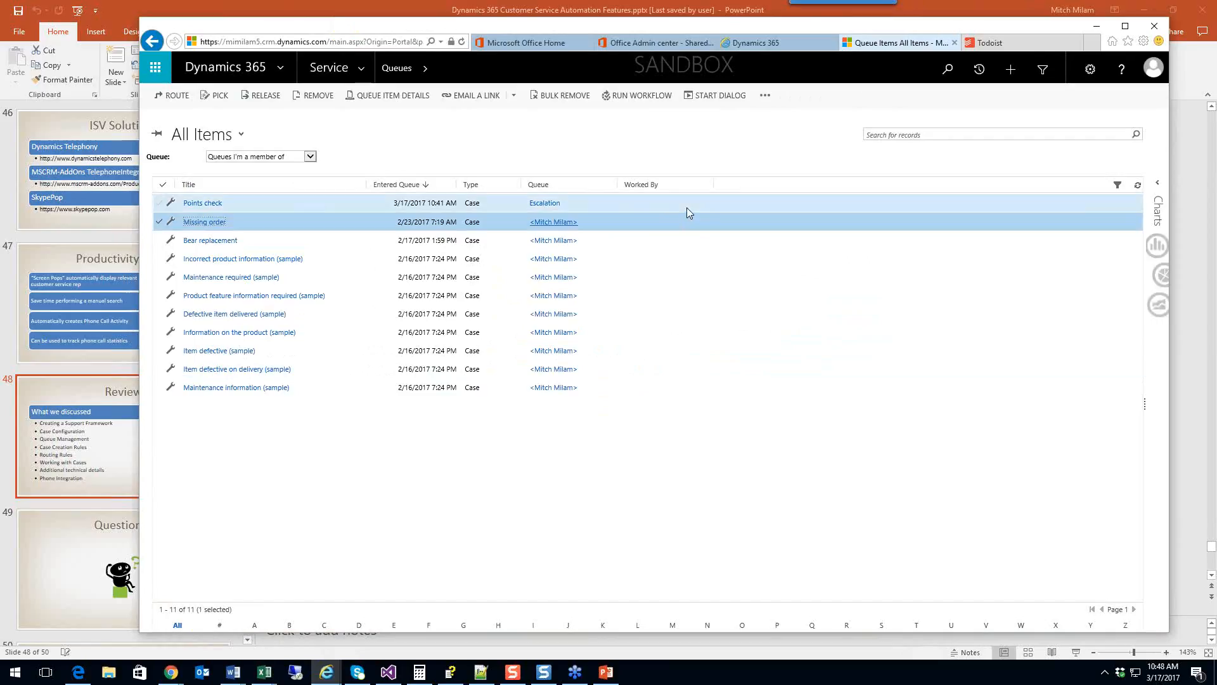
{"action": "left_click", "coordinate": [311, 98]}
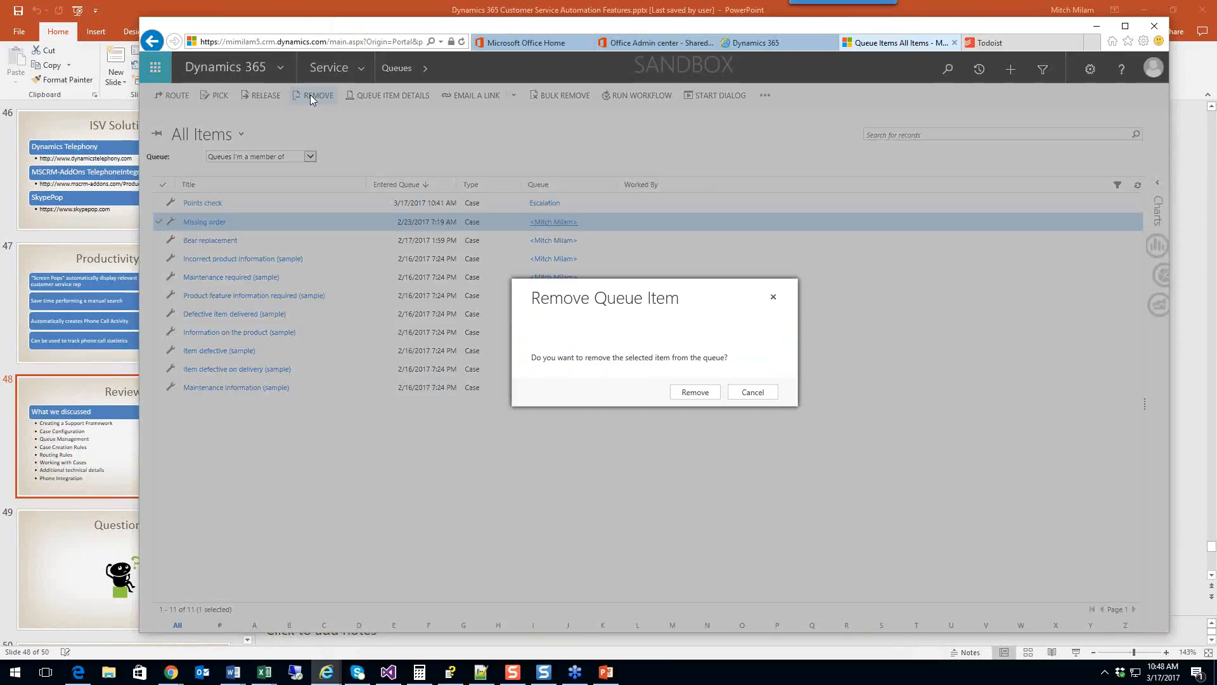
{"action": "left_click", "coordinate": [694, 393]}
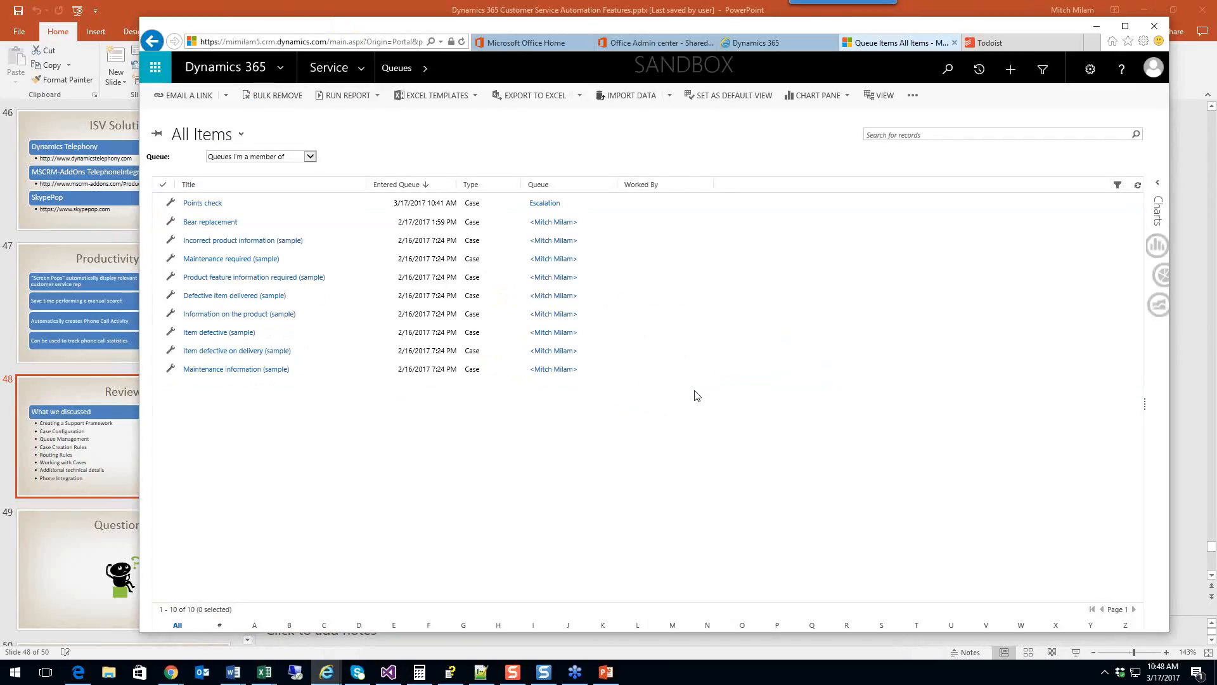
{"action": "left_click", "coordinate": [363, 68]}
{"action": "left_click", "coordinate": [452, 191]}
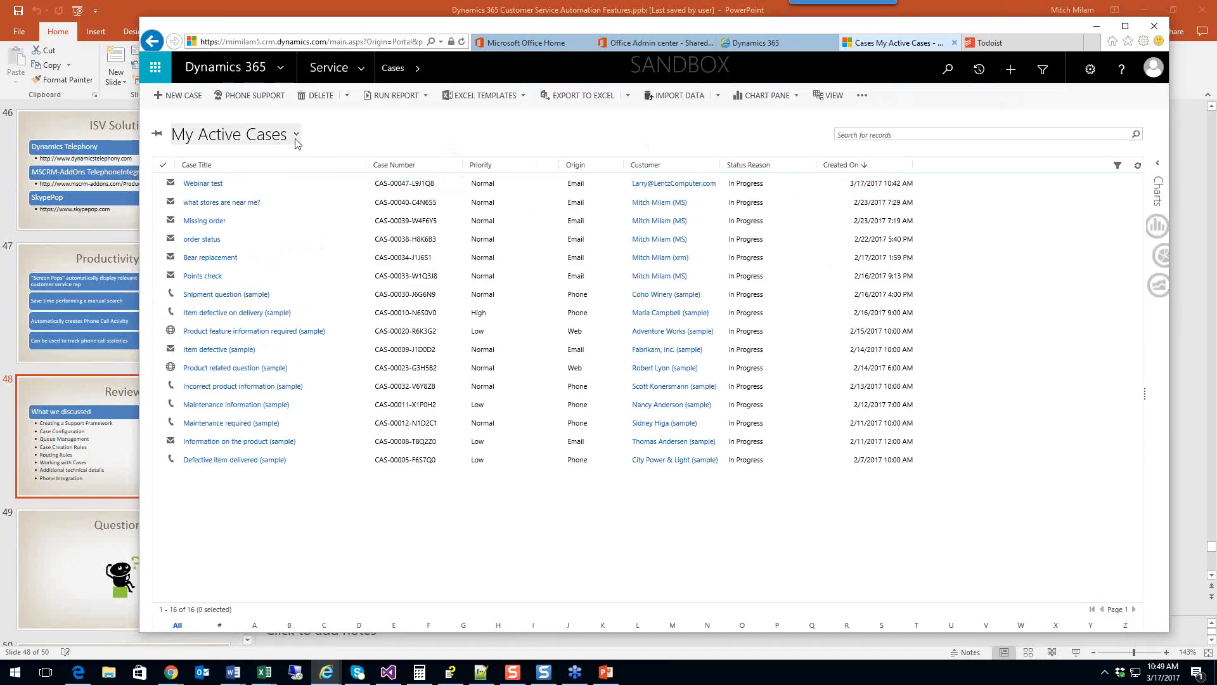
{"action": "left_click", "coordinate": [296, 135]}
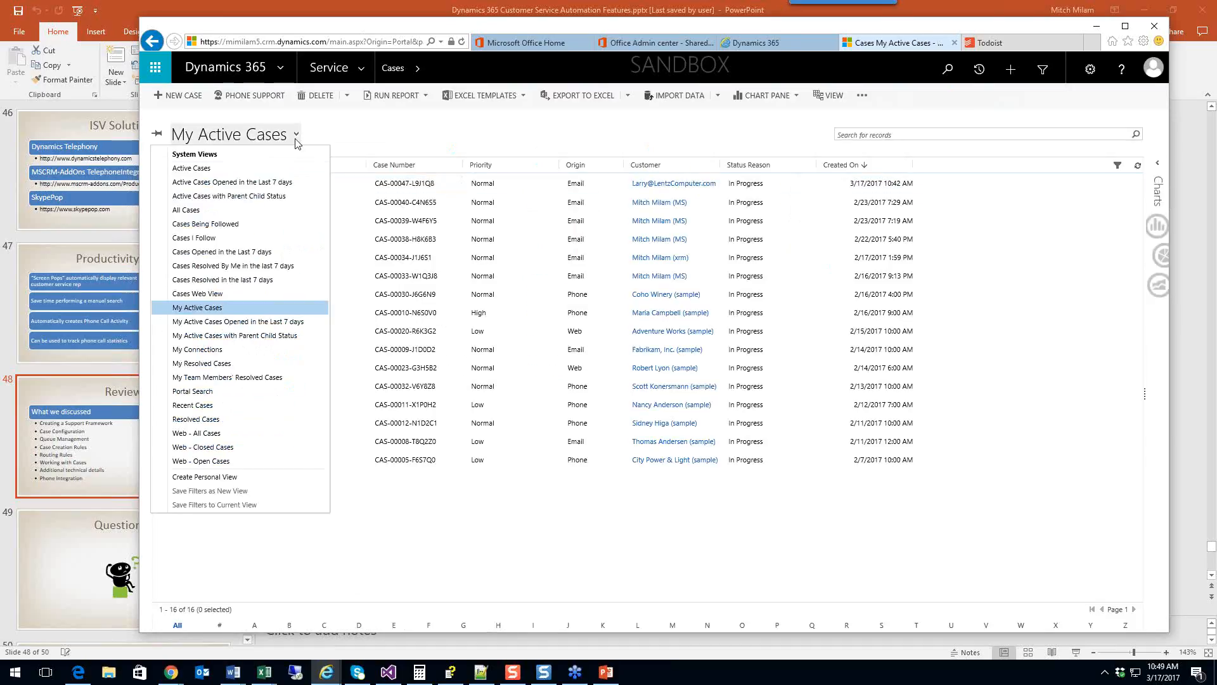
{"action": "left_click", "coordinate": [269, 170]}
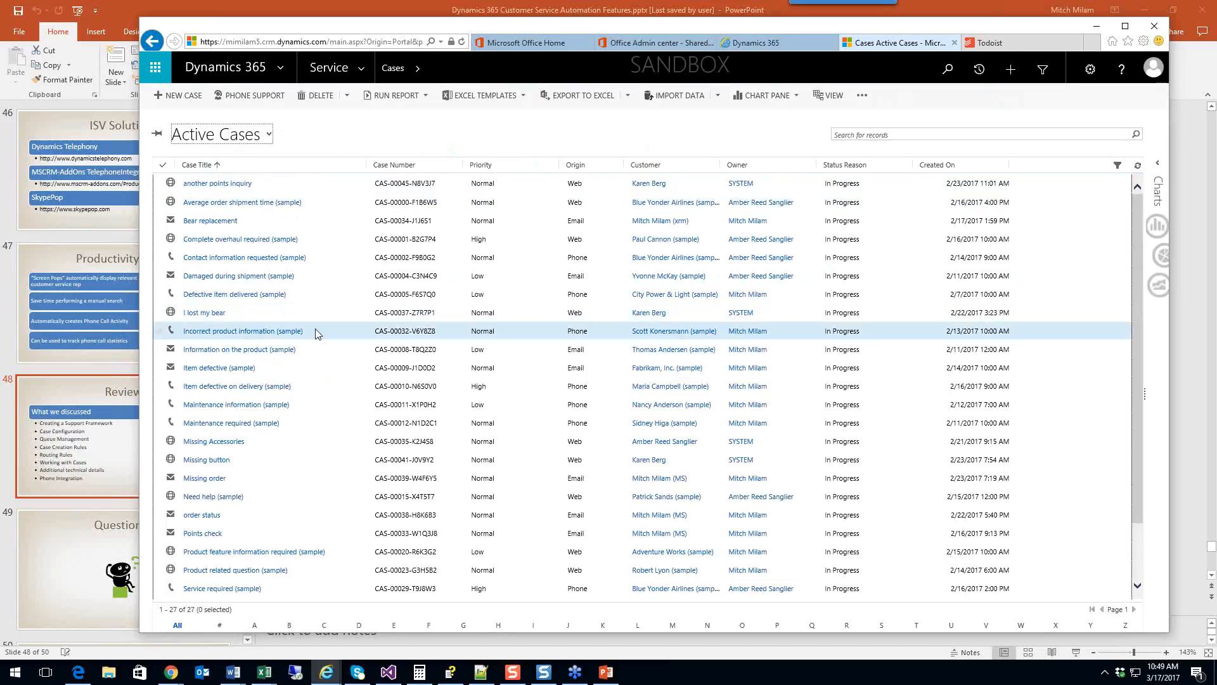
{"action": "scroll", "coordinate": [315, 334], "scroll_direction": "down", "scroll_amount": 2}
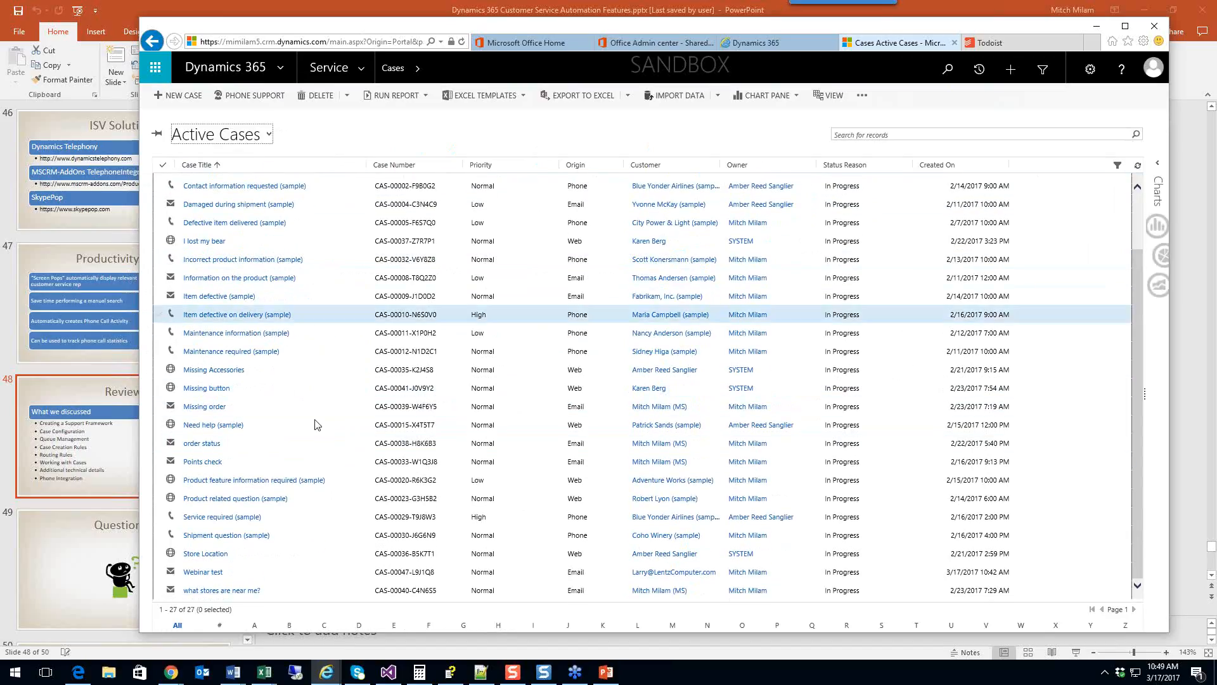
{"action": "scroll", "coordinate": [325, 419], "scroll_direction": "up", "scroll_amount": 2}
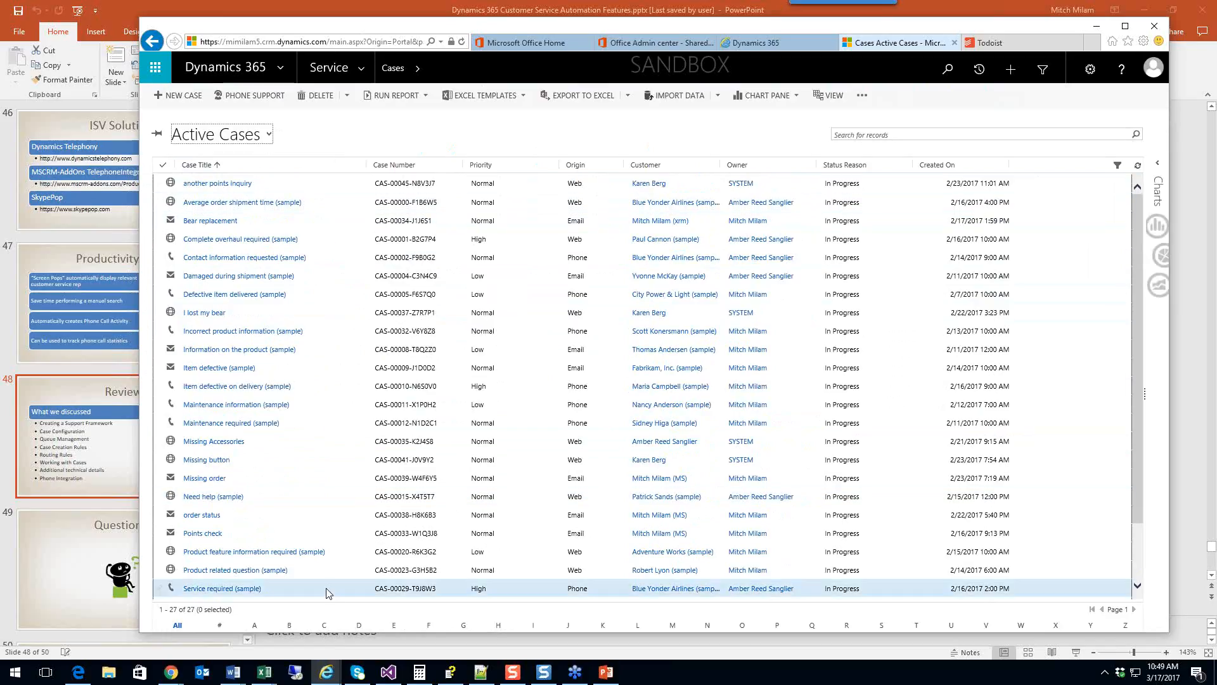
{"action": "left_click", "coordinate": [346, 74]}
Step: Show the Queues page in the All Items view
{"action": "left_click", "coordinate": [447, 238]}
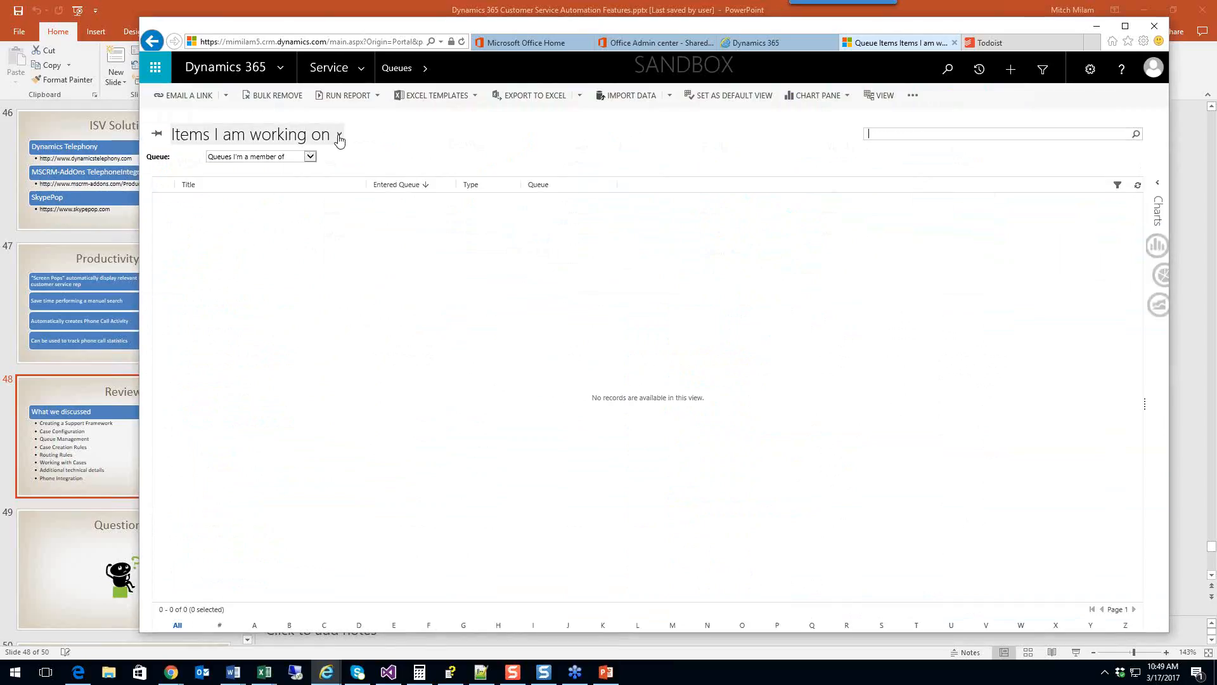
{"action": "left_click", "coordinate": [340, 137]}
{"action": "left_click", "coordinate": [259, 185]}
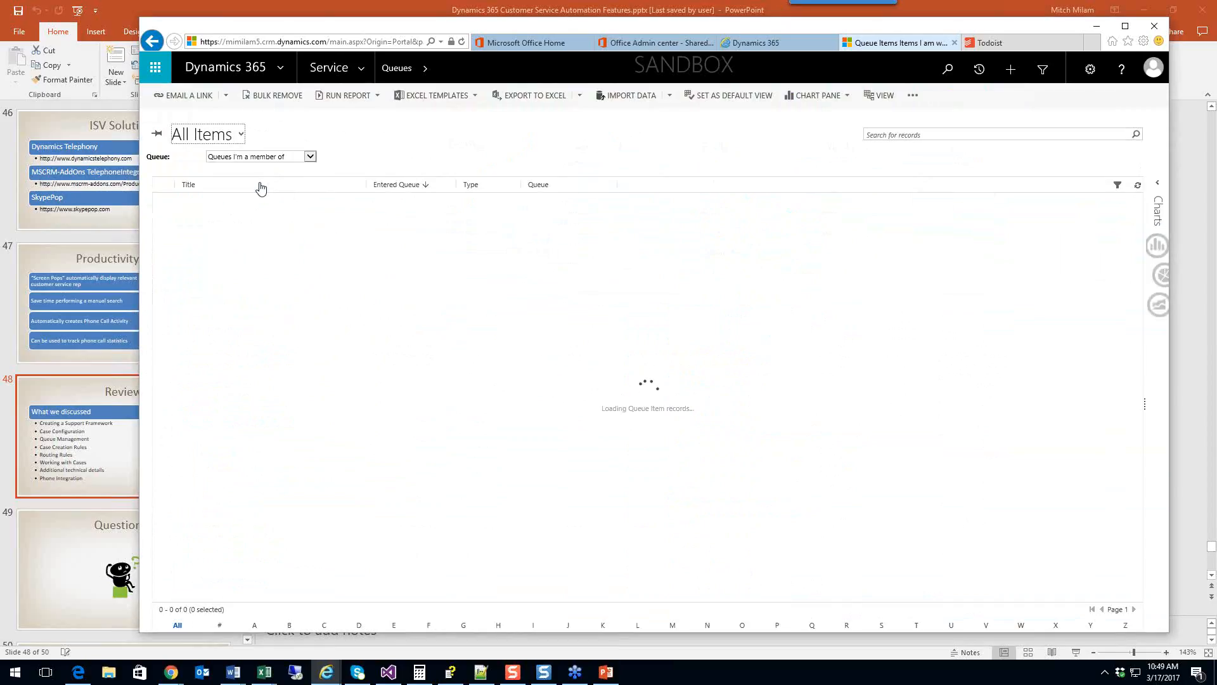
Step: Start a bulk deletion of queue items, cancel the wizard, and select Points check
{"action": "left_click", "coordinate": [348, 247]}
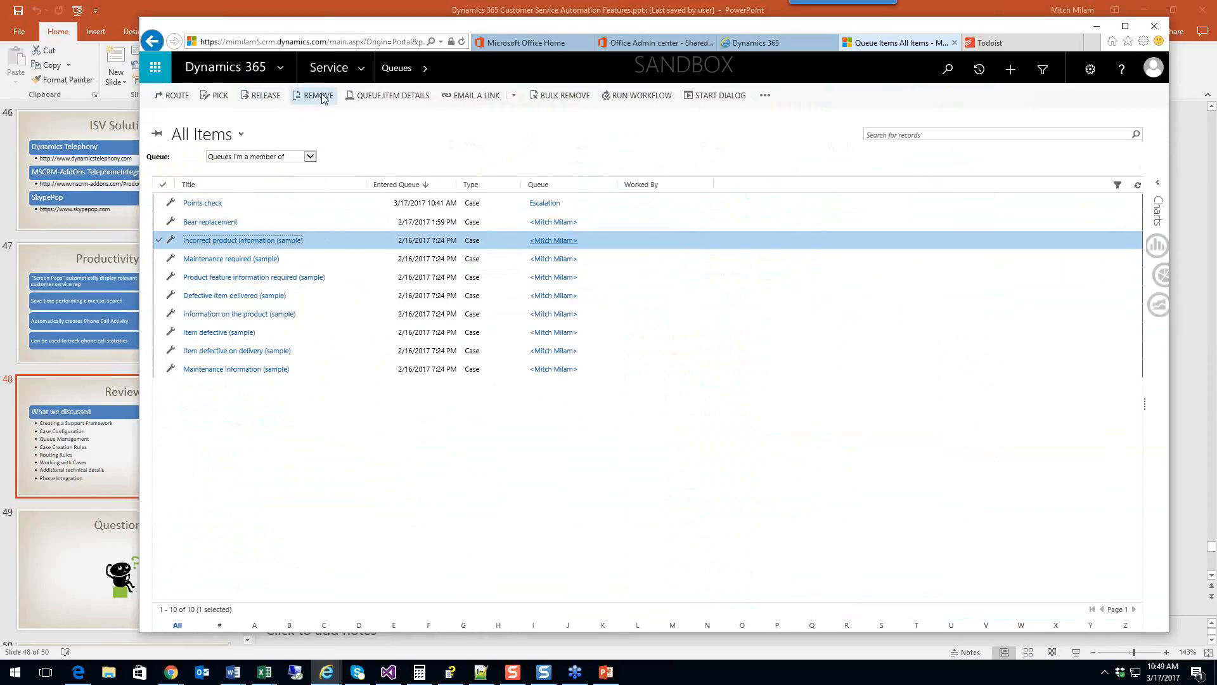
{"action": "left_click", "coordinate": [563, 98]}
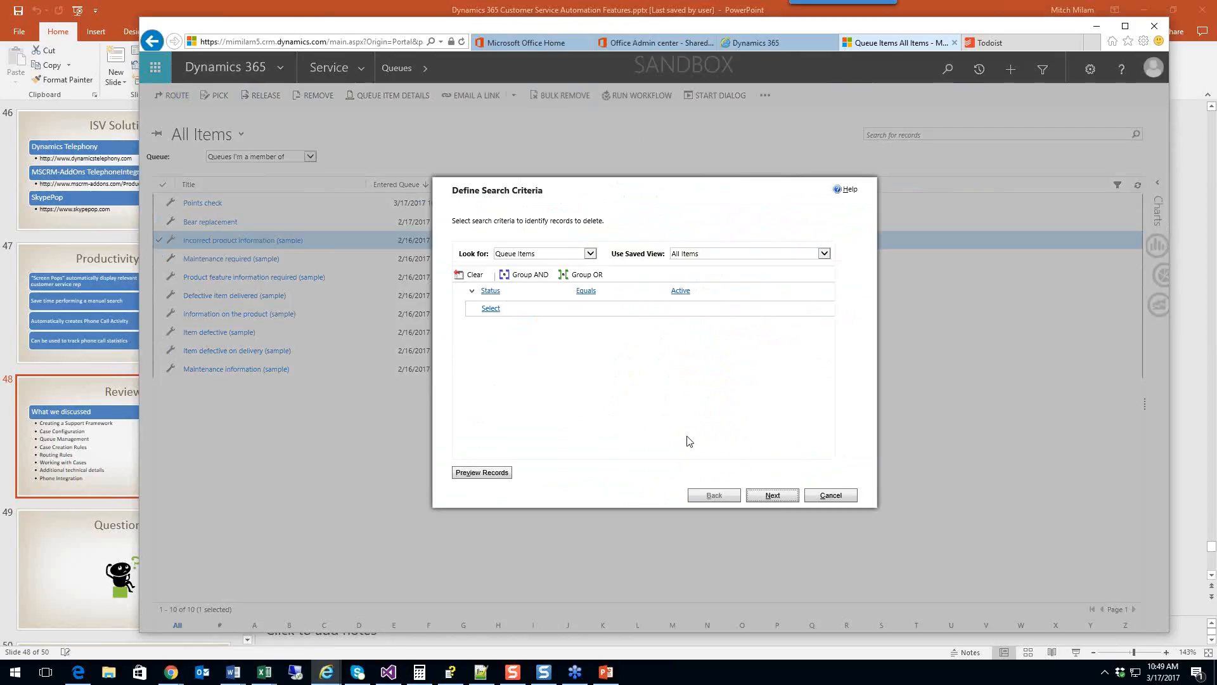
{"action": "left_click", "coordinate": [819, 494]}
{"action": "left_click", "coordinate": [659, 384]}
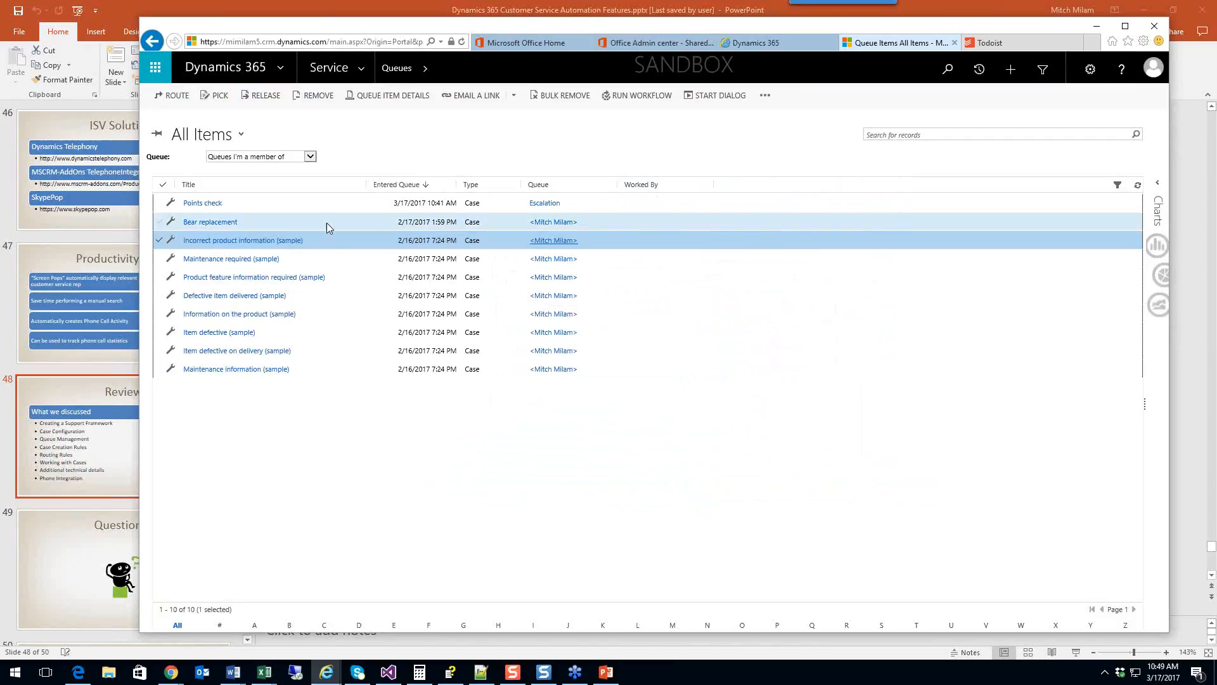
{"action": "left_click", "coordinate": [335, 203]}
Step: Set the Points check case Subject to Orders > Order not Received, then save and route it
{"action": "double_click", "coordinate": [334, 203]}
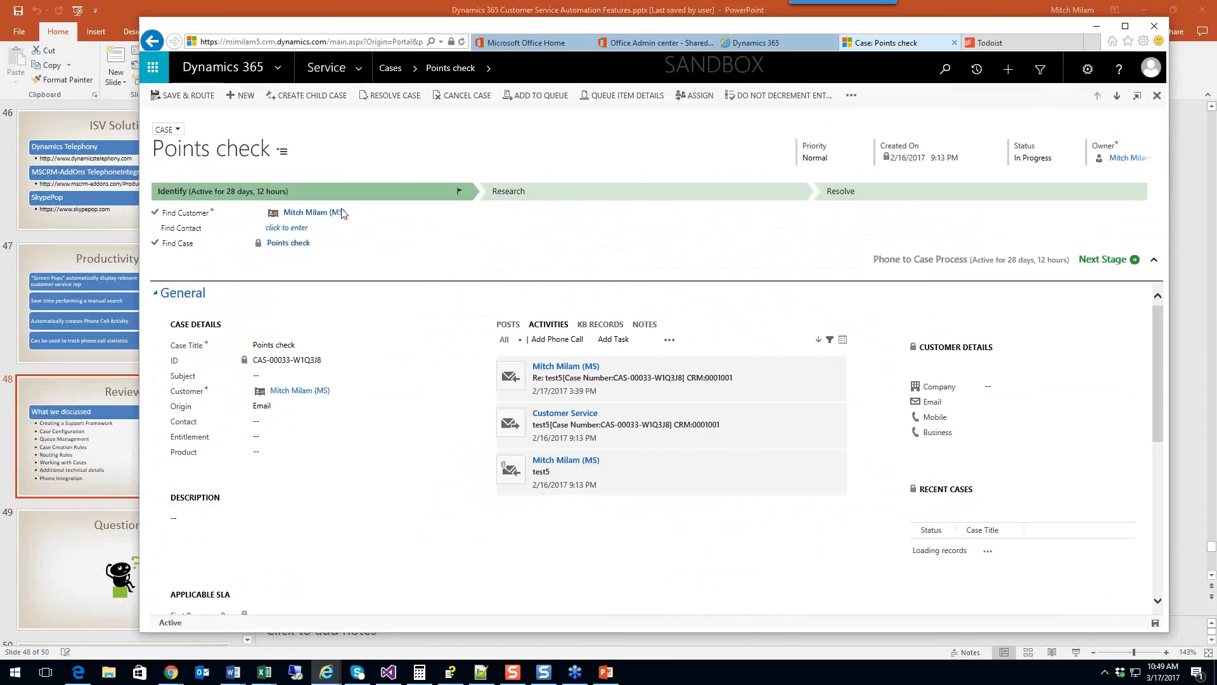
{"action": "left_click", "coordinate": [277, 376]}
{"action": "left_click", "coordinate": [438, 376]}
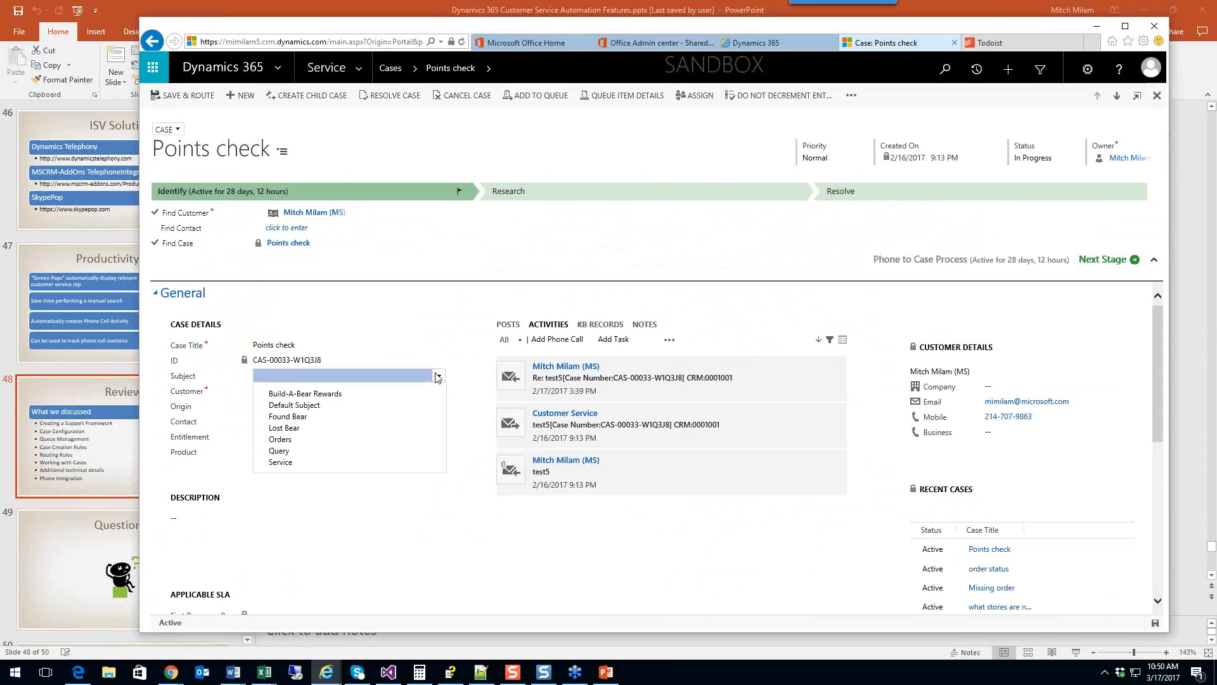
{"action": "left_click", "coordinate": [259, 440]}
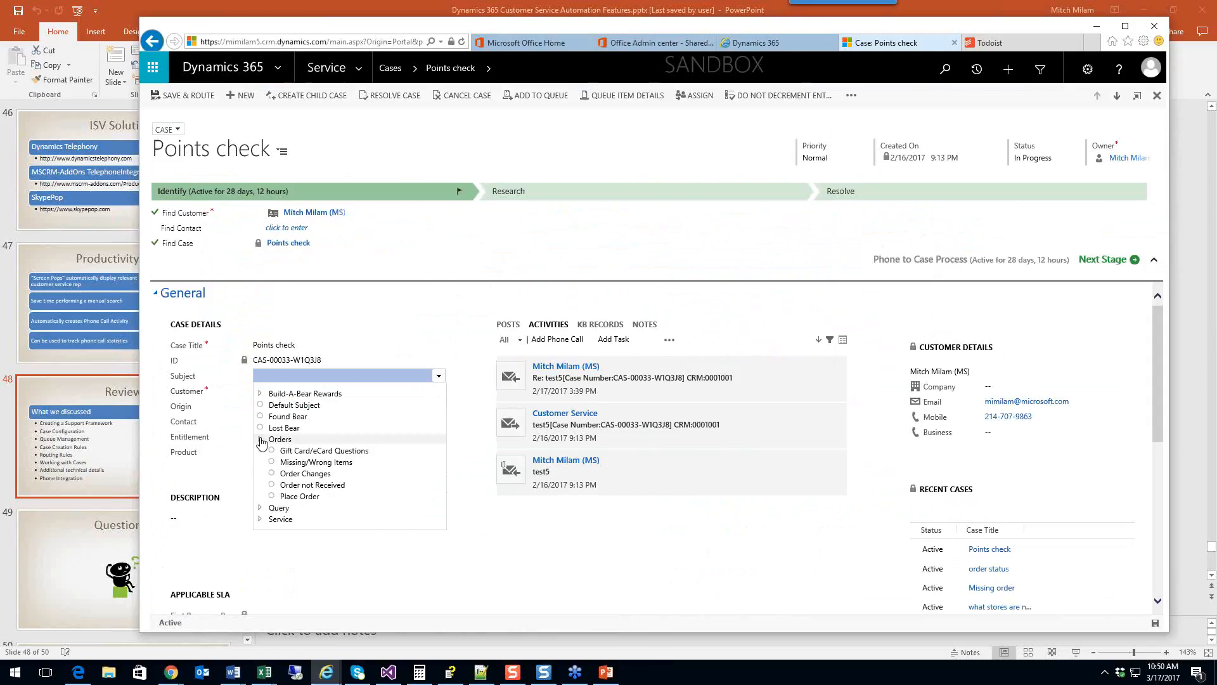
{"action": "left_click", "coordinate": [298, 485]}
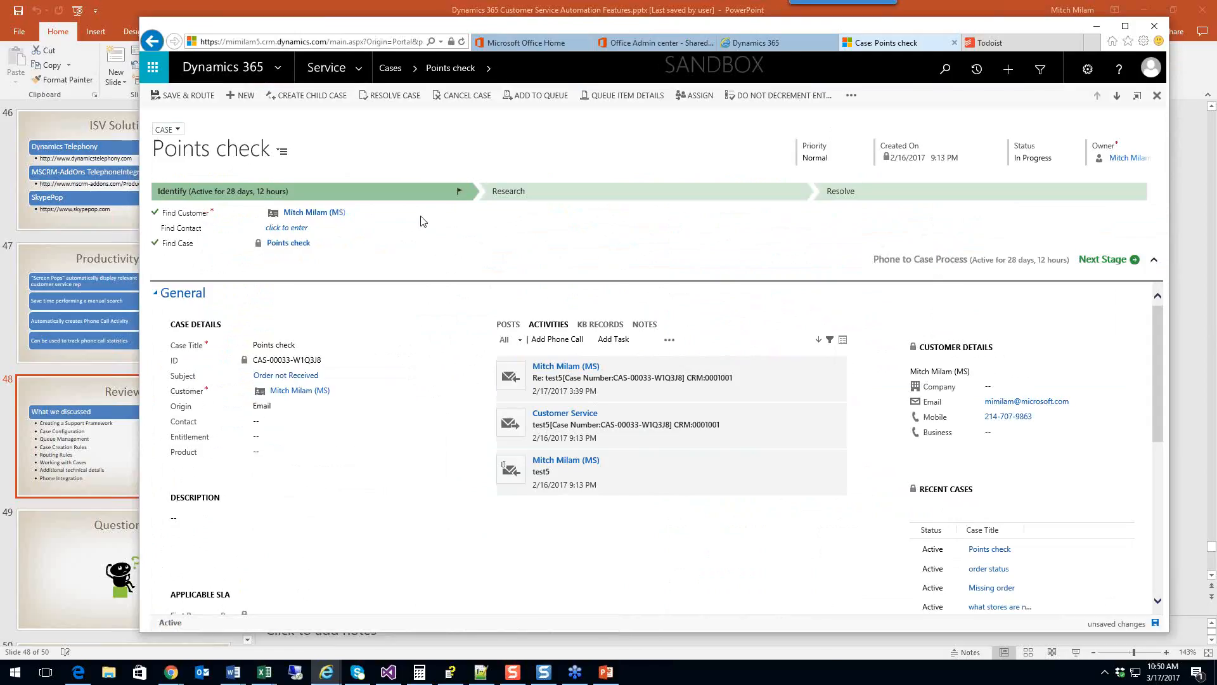
{"action": "left_click", "coordinate": [200, 97]}
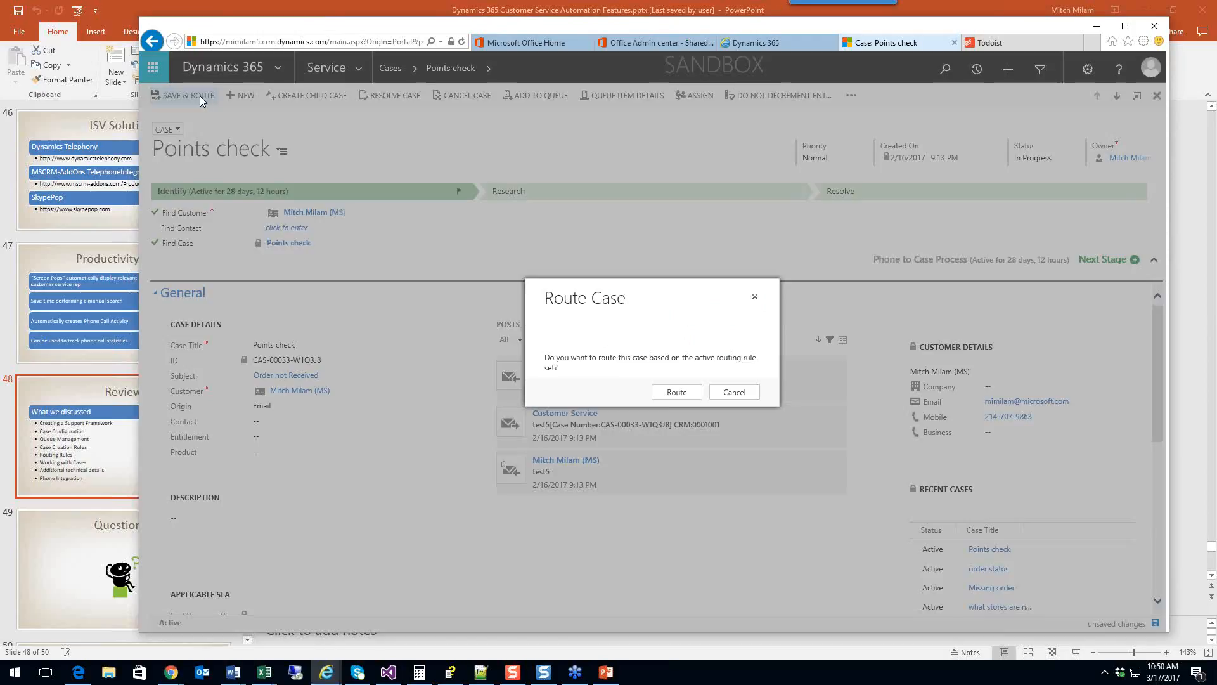
{"action": "left_click", "coordinate": [676, 394]}
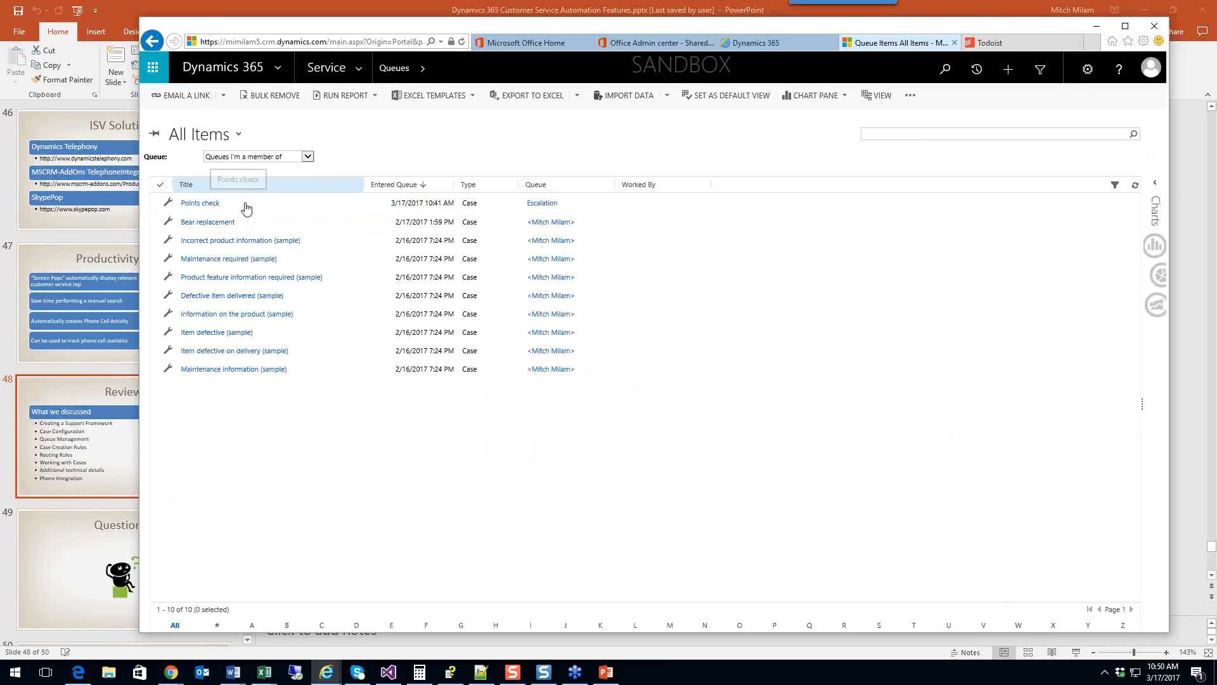
Step: Refresh the queue list, filter it to All Queues, and open the Points check case
{"action": "left_click", "coordinate": [1136, 185]}
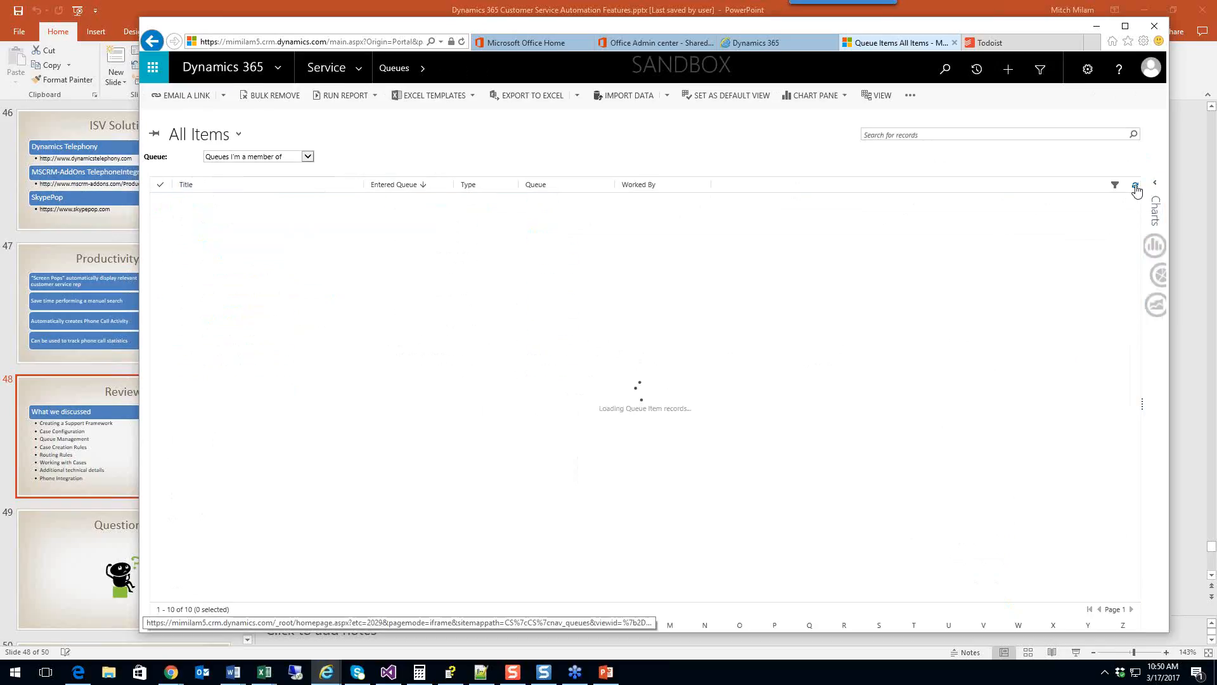
{"action": "left_click", "coordinate": [308, 157]}
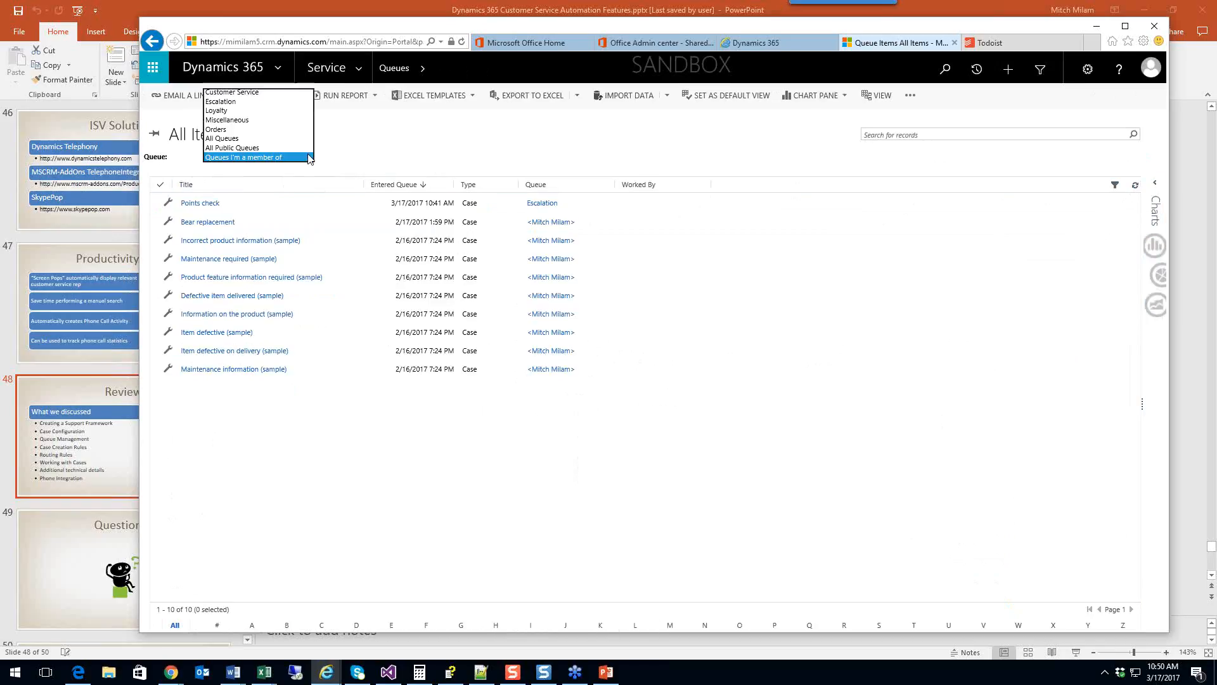
{"action": "left_click", "coordinate": [296, 139]}
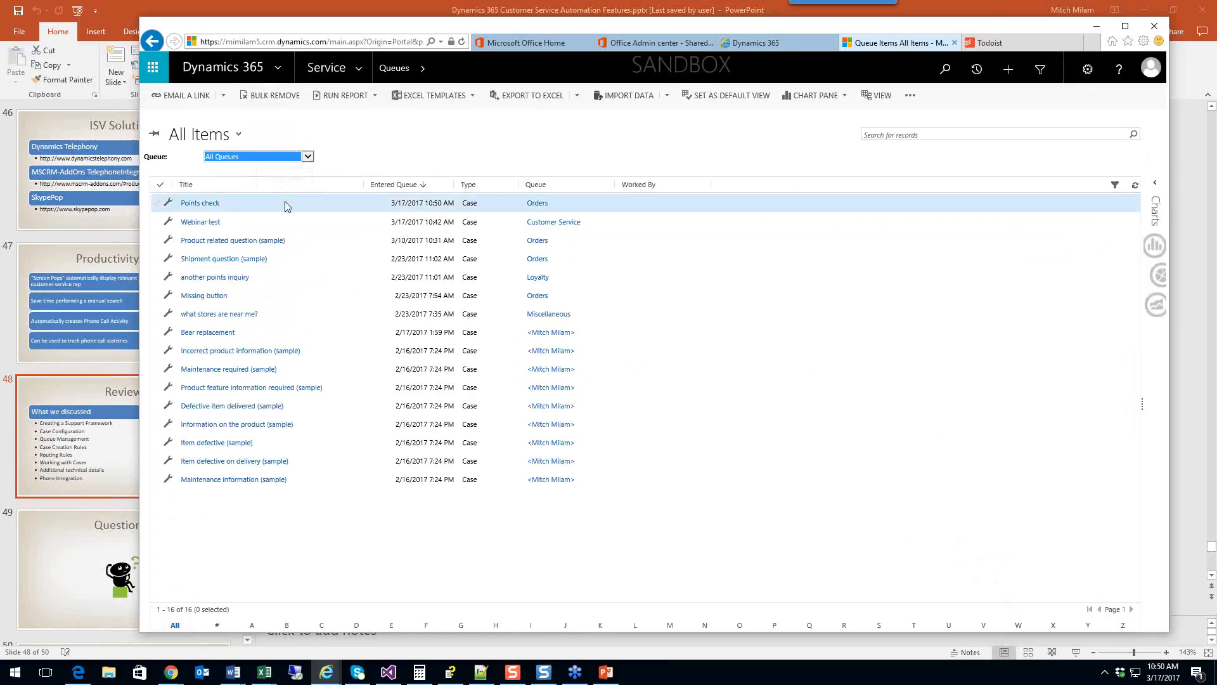
{"action": "left_click", "coordinate": [285, 206]}
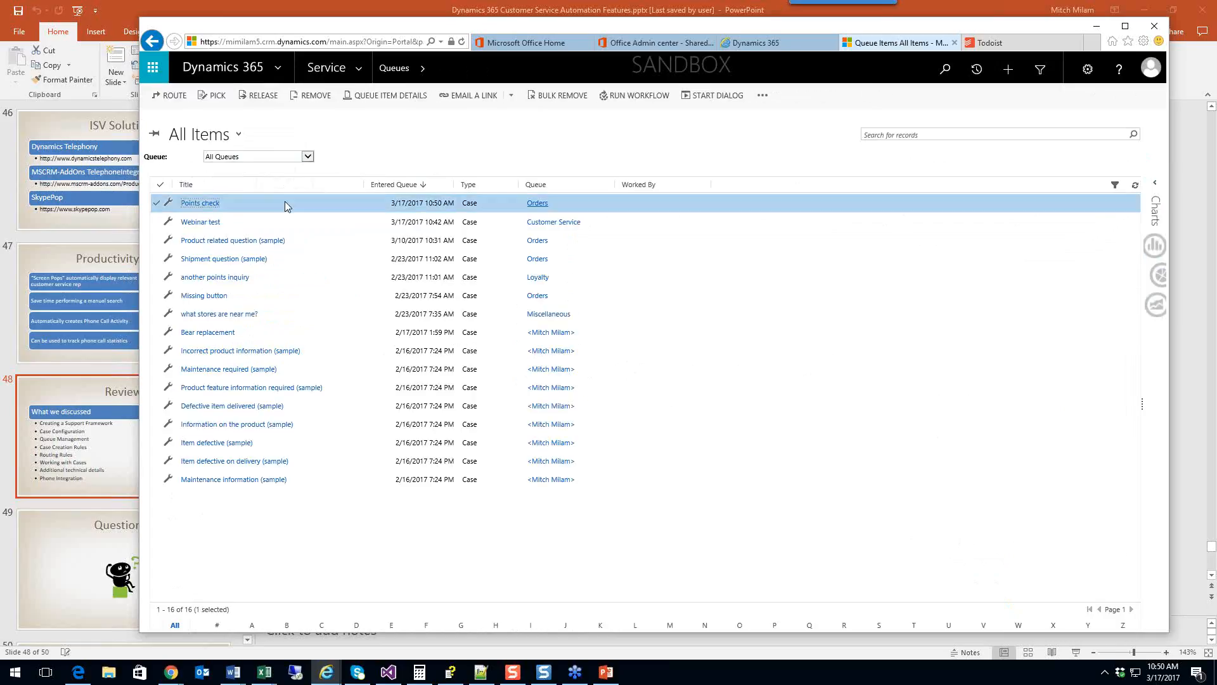
{"action": "left_click", "coordinate": [202, 203]}
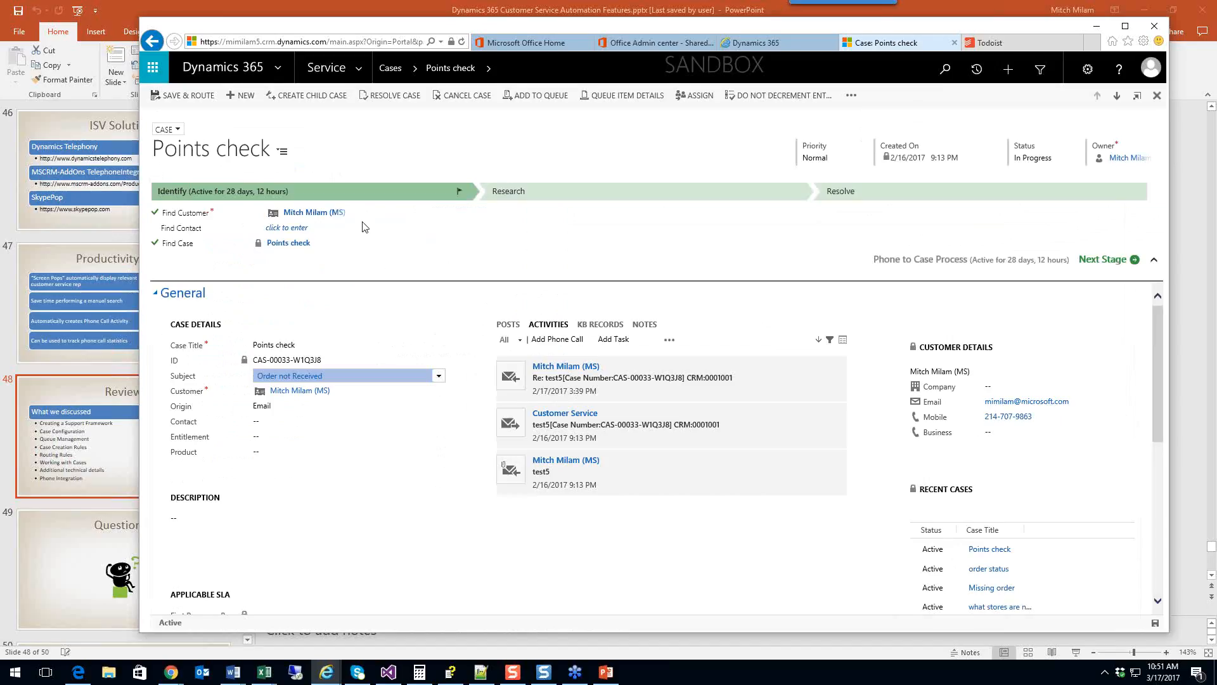
Step: View the Points check queue item details showing the Orders queue, then close them
{"action": "left_click", "coordinate": [632, 99]}
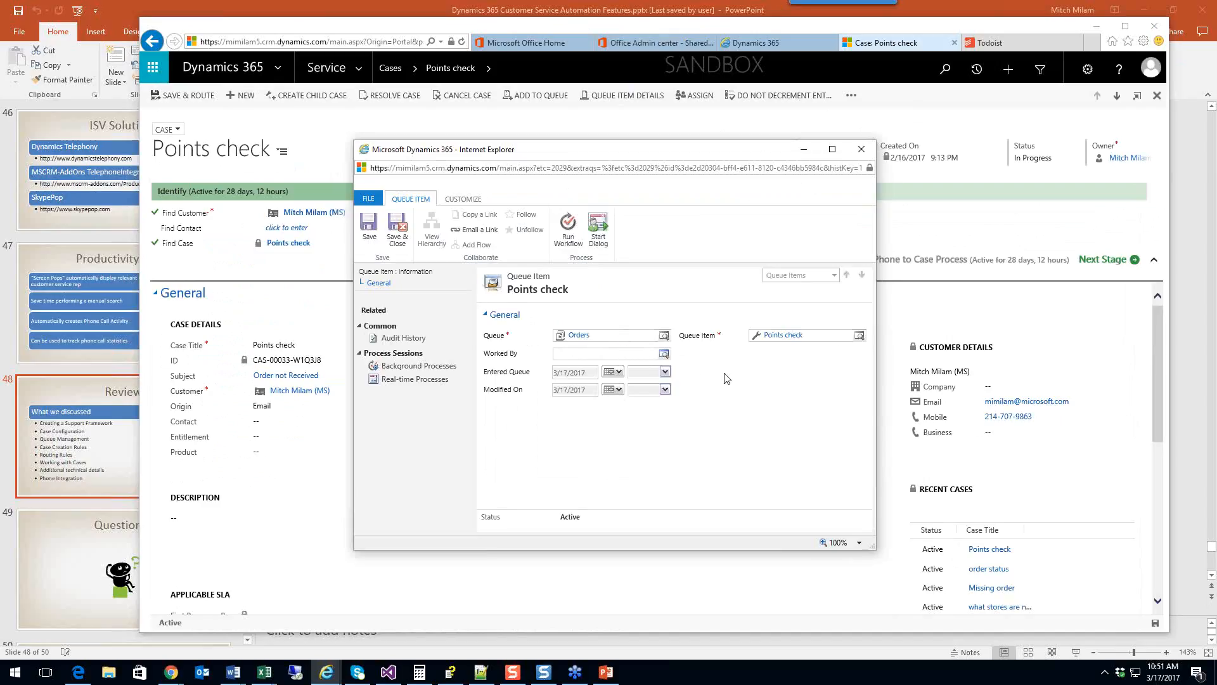
{"action": "left_click", "coordinate": [862, 150]}
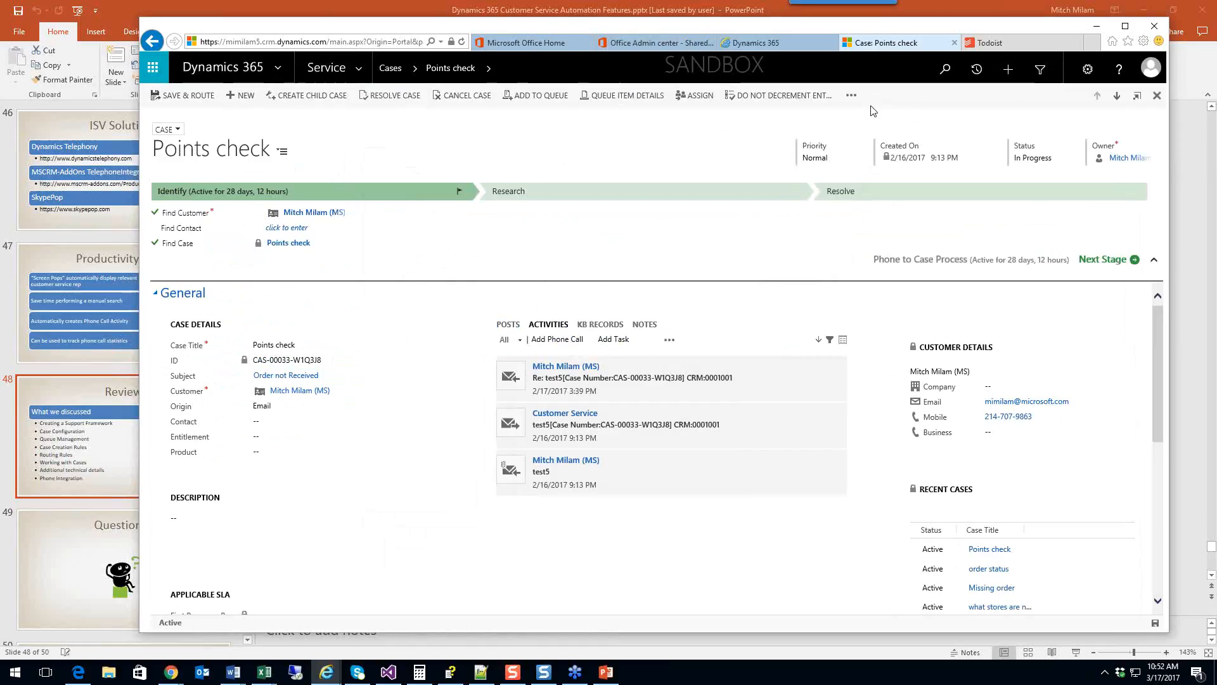
{"action": "left_click", "coordinate": [624, 98]}
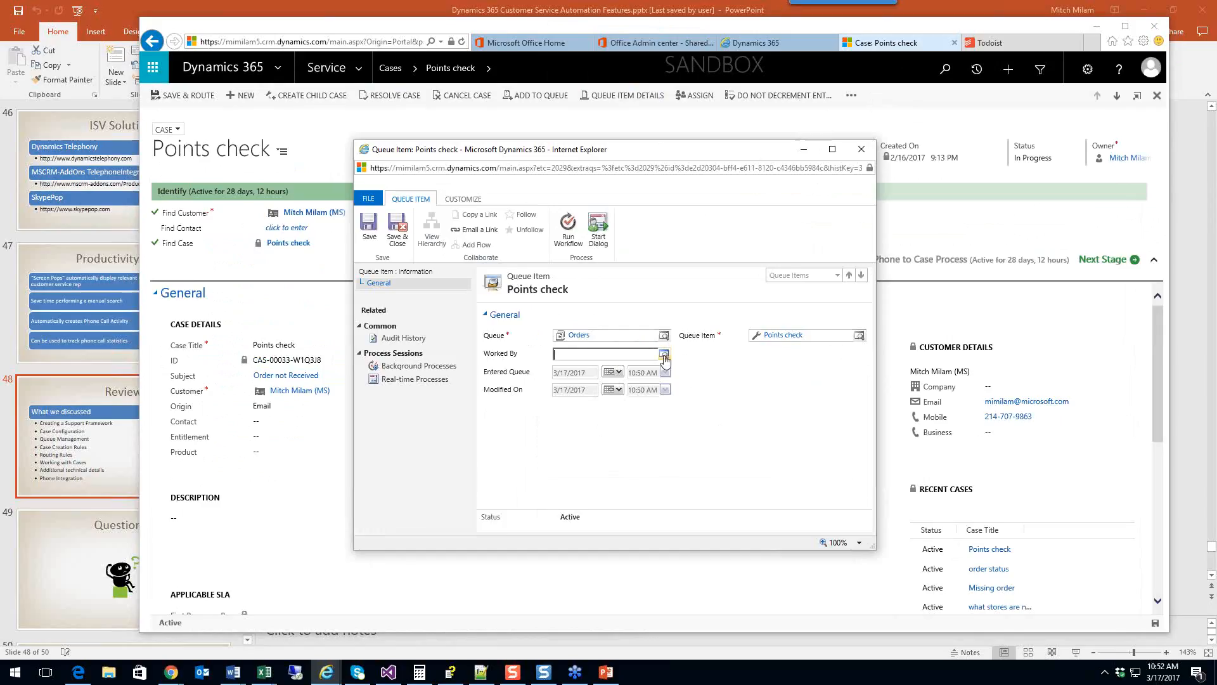
{"action": "left_click", "coordinate": [862, 149]}
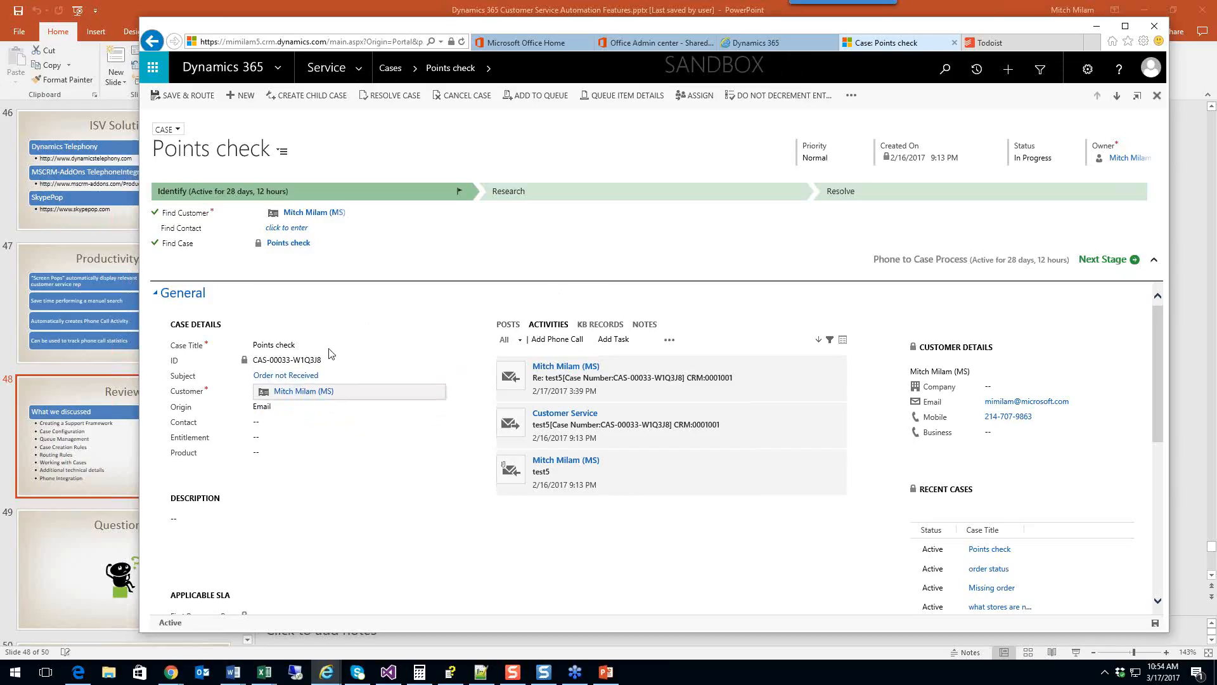
Step: Browse the customer lookup with Account as record type, then cancel without changing the customer
{"action": "left_click", "coordinate": [438, 392]}
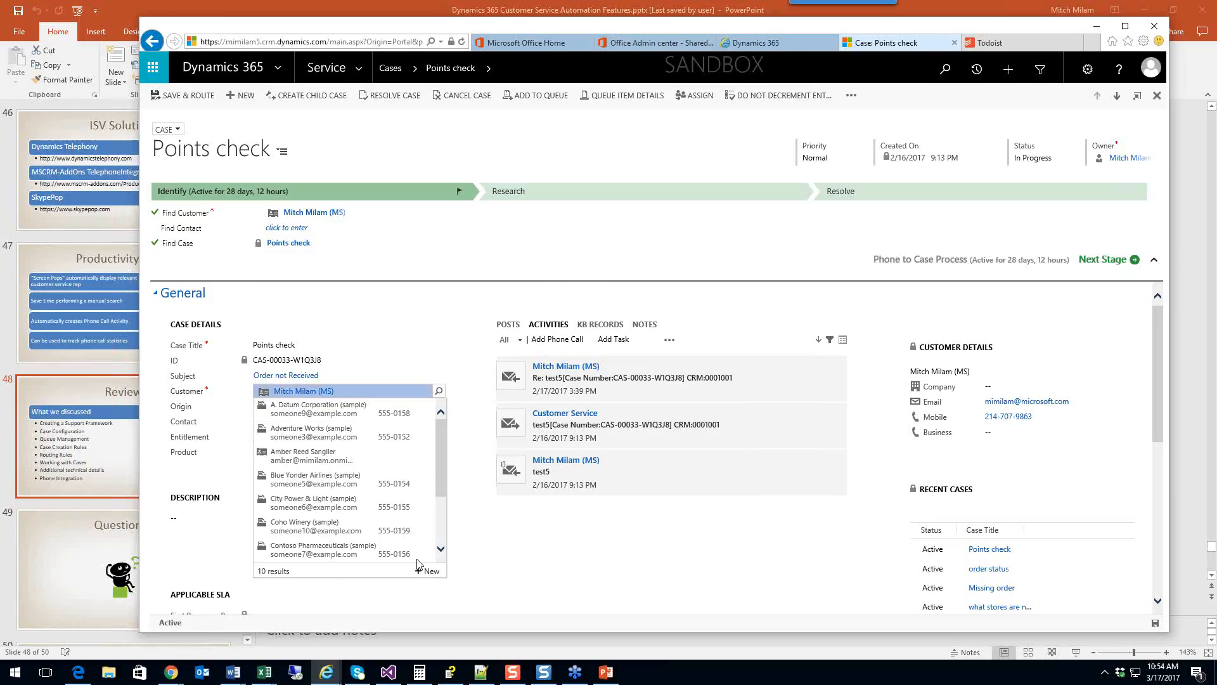
{"action": "scroll", "coordinate": [408, 523], "scroll_direction": "down", "scroll_amount": 2}
{"action": "left_click", "coordinate": [339, 549]}
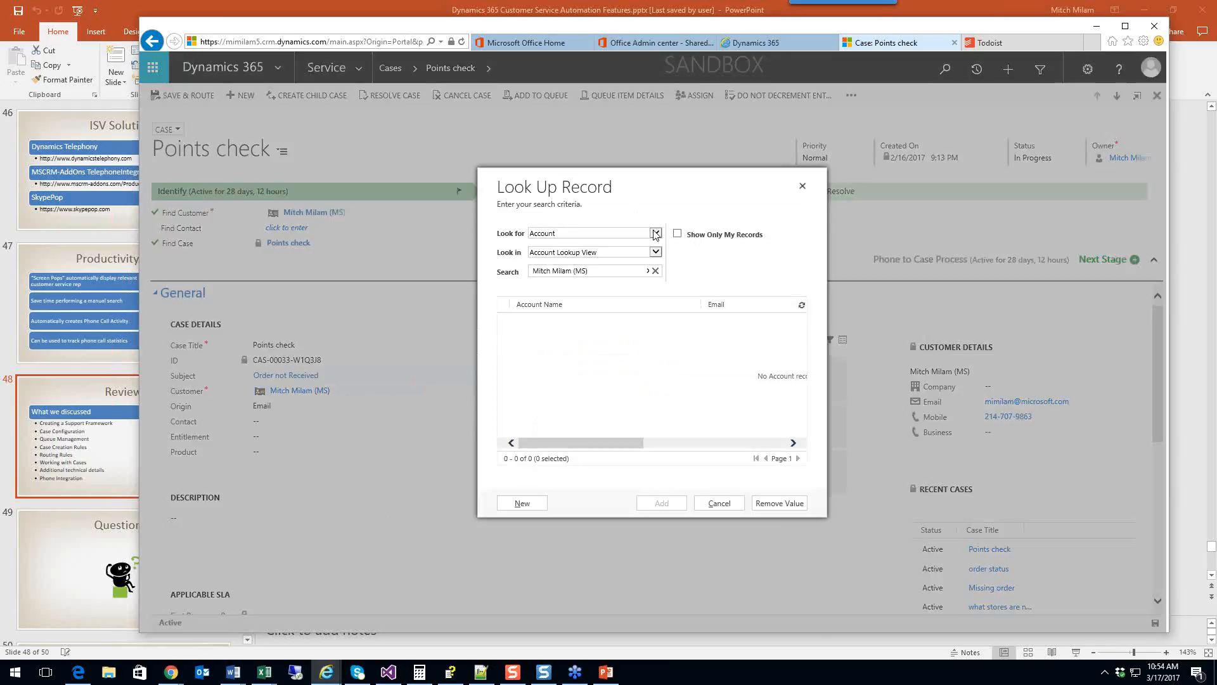
{"action": "left_click", "coordinate": [656, 233]}
{"action": "left_click", "coordinate": [679, 192]}
{"action": "left_click", "coordinate": [726, 508]}
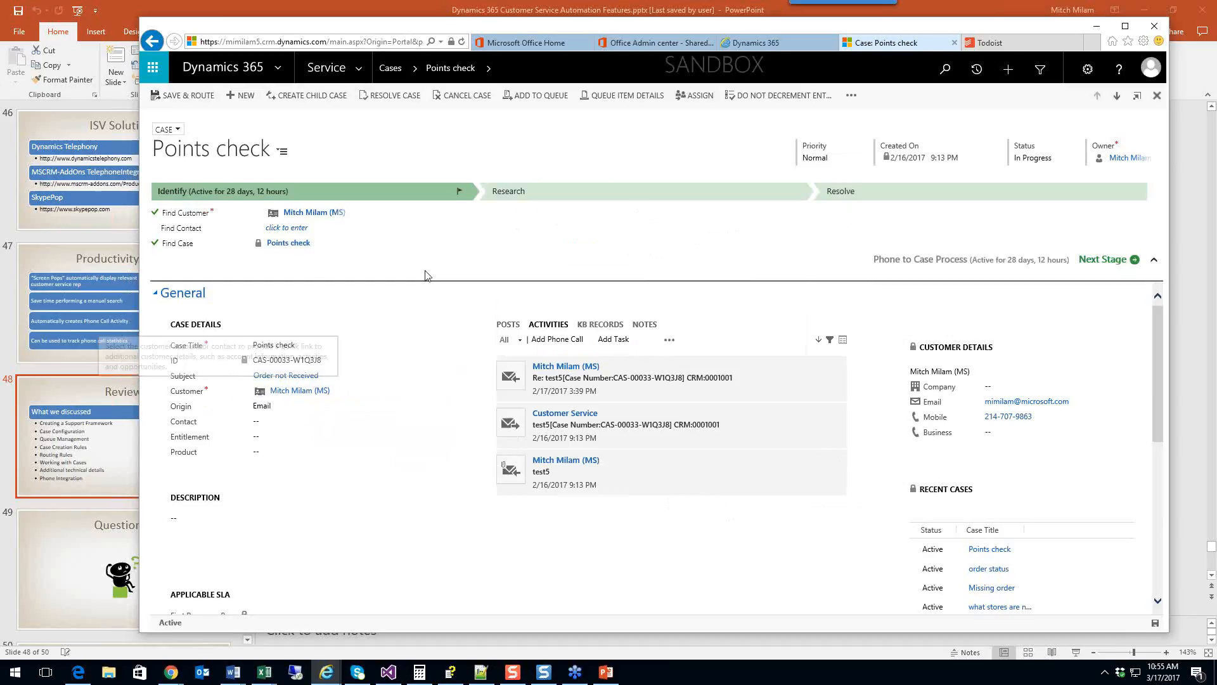
{"action": "left_click", "coordinate": [167, 129]}
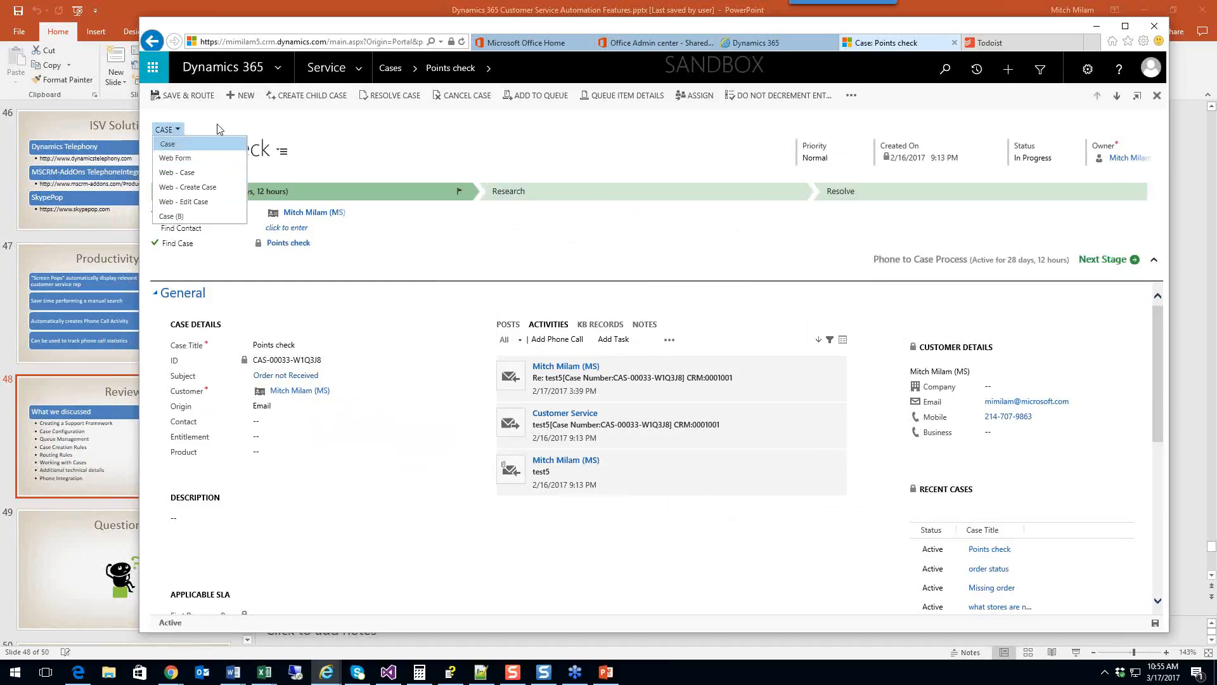
{"action": "left_click", "coordinate": [335, 147]}
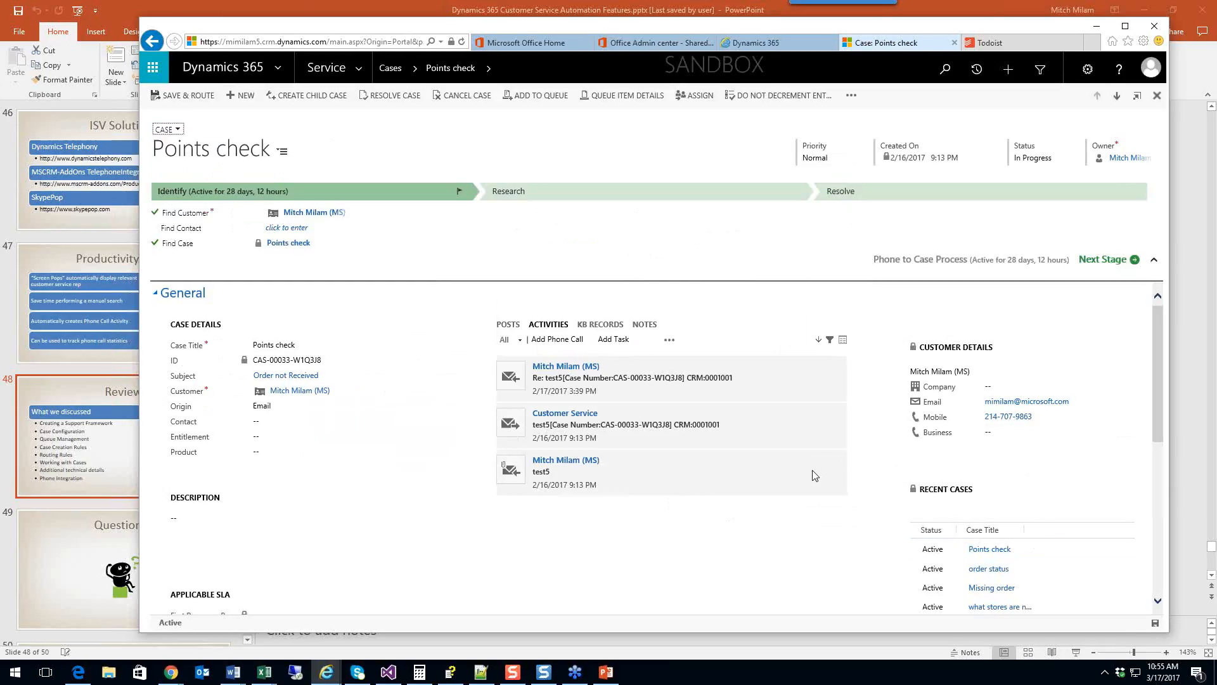
{"action": "scroll", "coordinate": [888, 479], "scroll_direction": "down", "scroll_amount": 2}
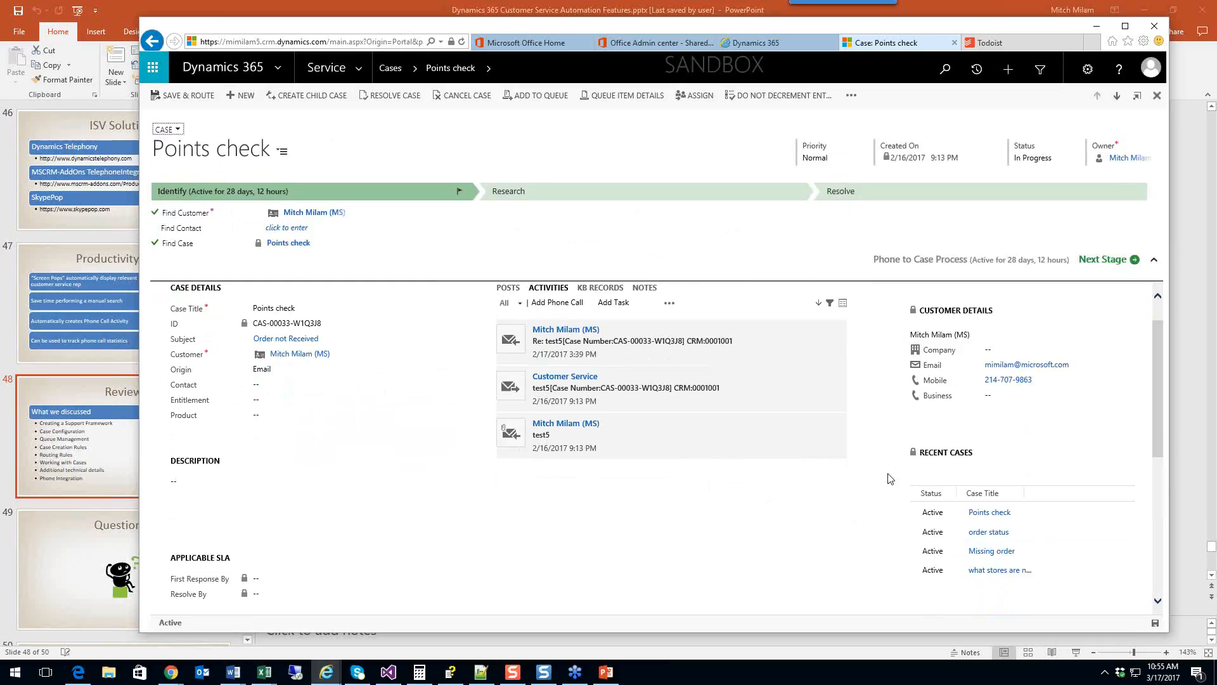
{"action": "scroll", "coordinate": [989, 476], "scroll_direction": "up", "scroll_amount": 1}
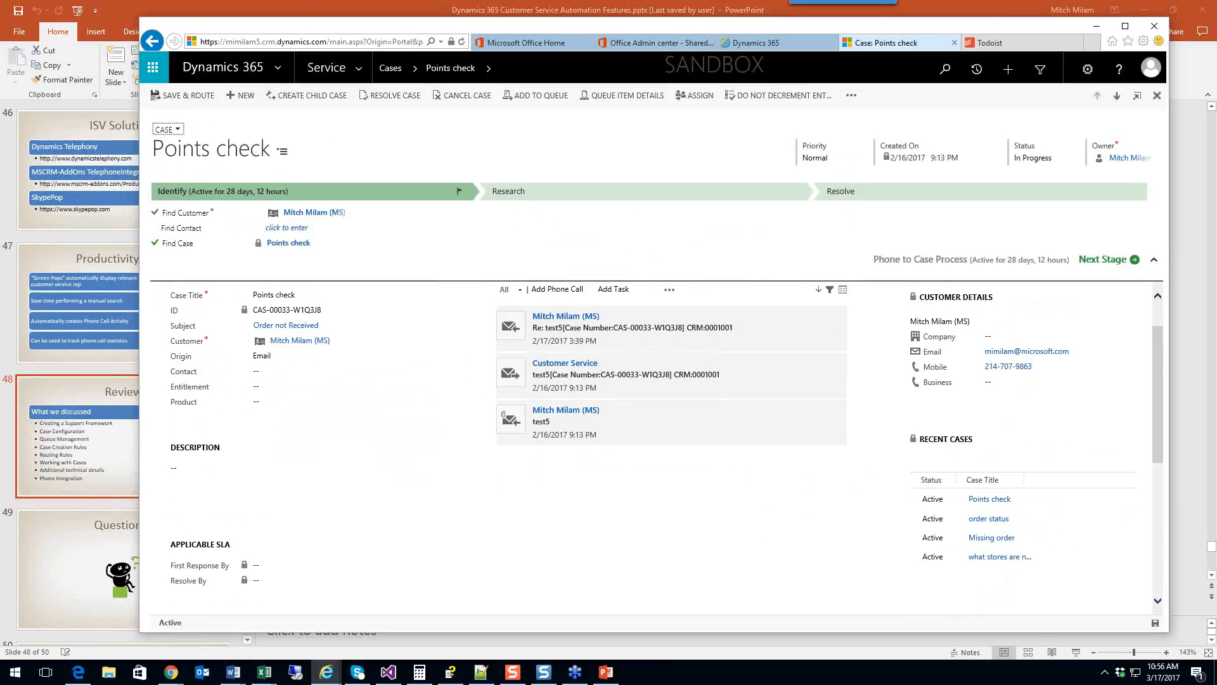
Step: Search the Service contacts list for 'mitch'
{"action": "left_click", "coordinate": [359, 69]}
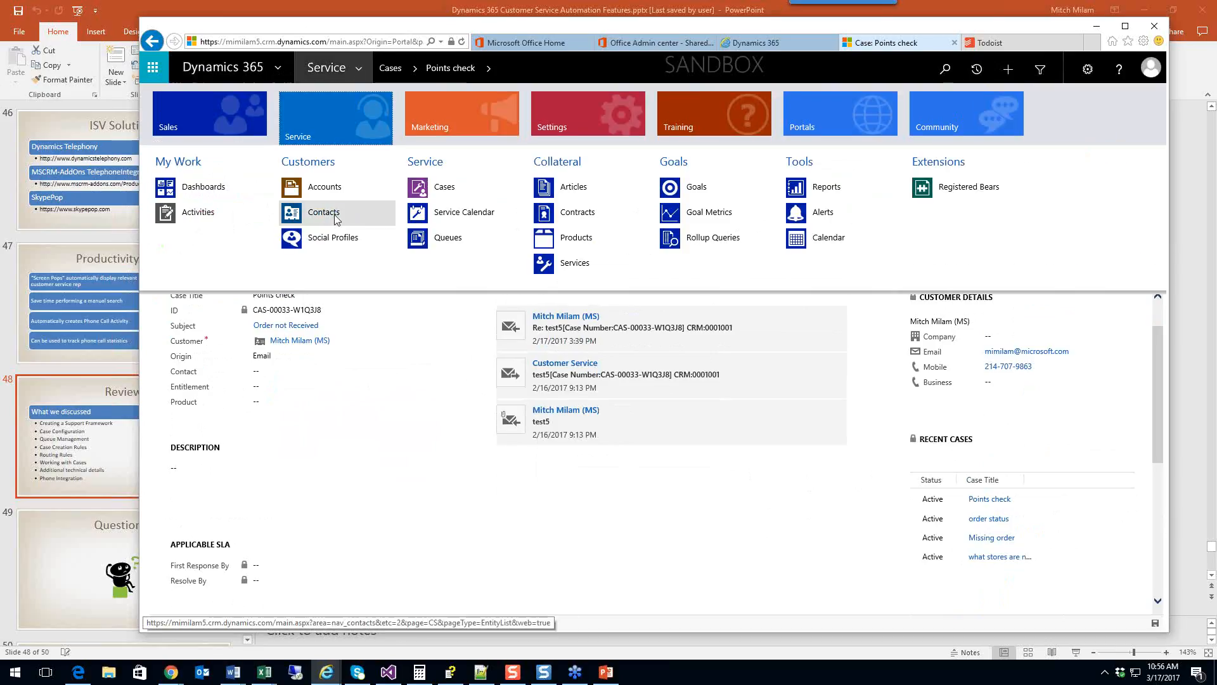
{"action": "left_click", "coordinate": [337, 220]}
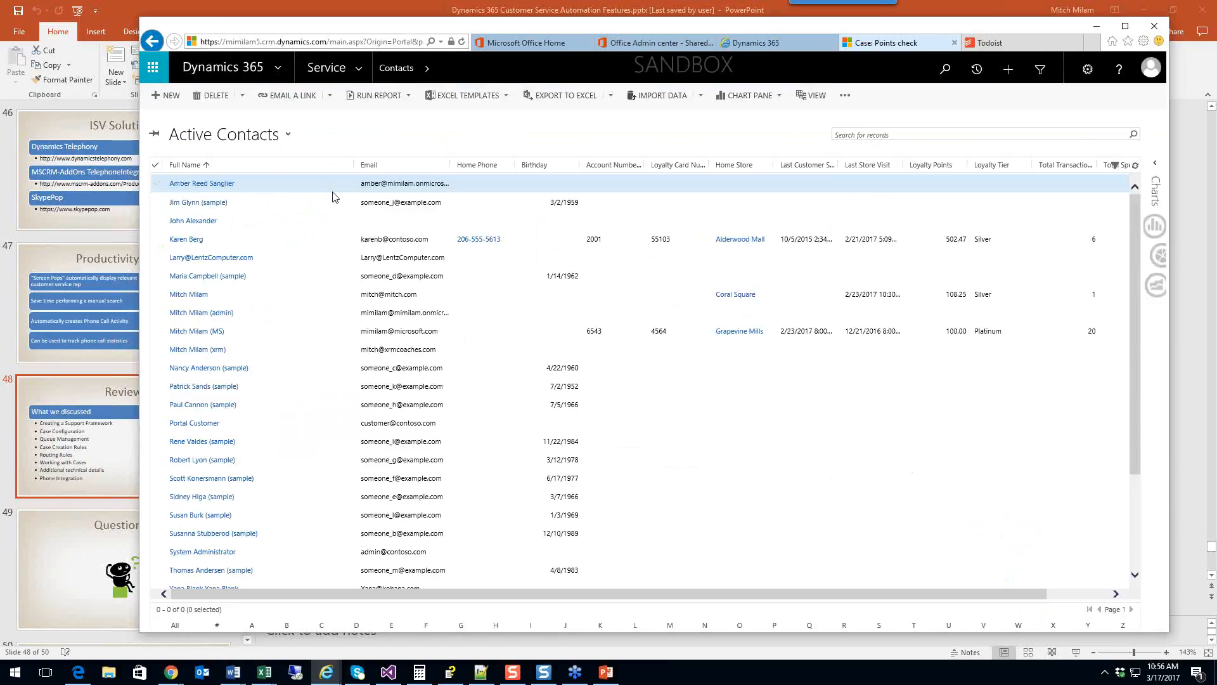
{"action": "left_click", "coordinate": [921, 136]}
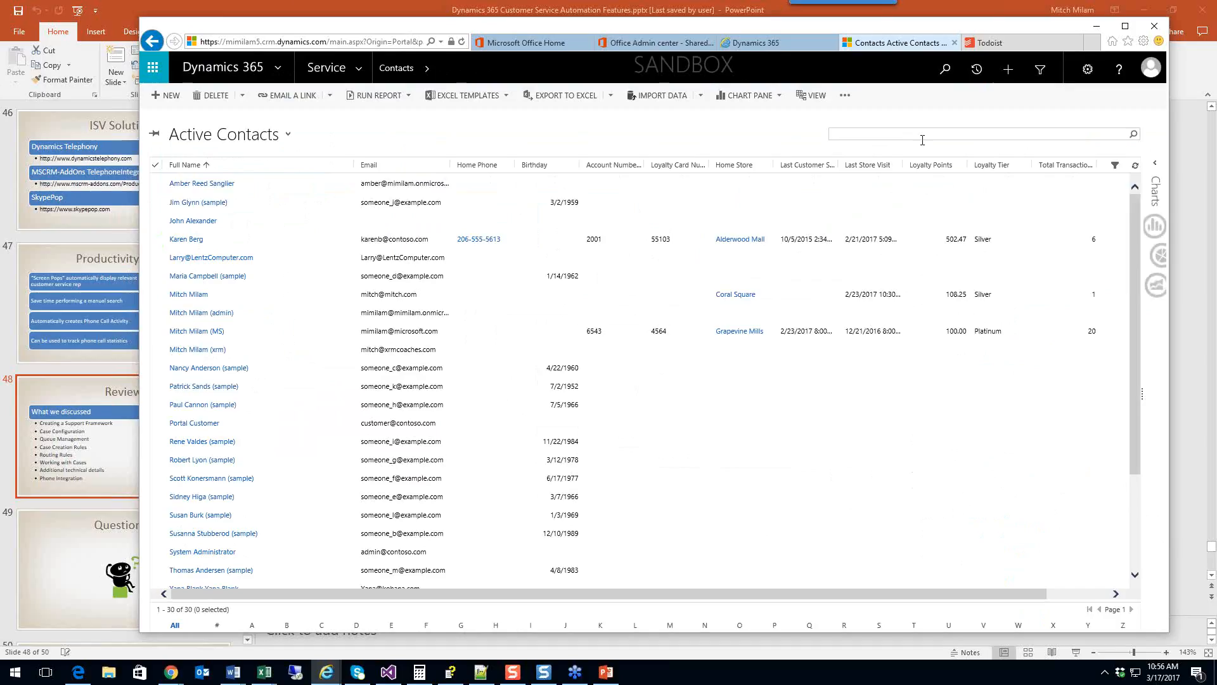
{"action": "type", "text": "mitch"}
{"action": "key", "text": "Return"}
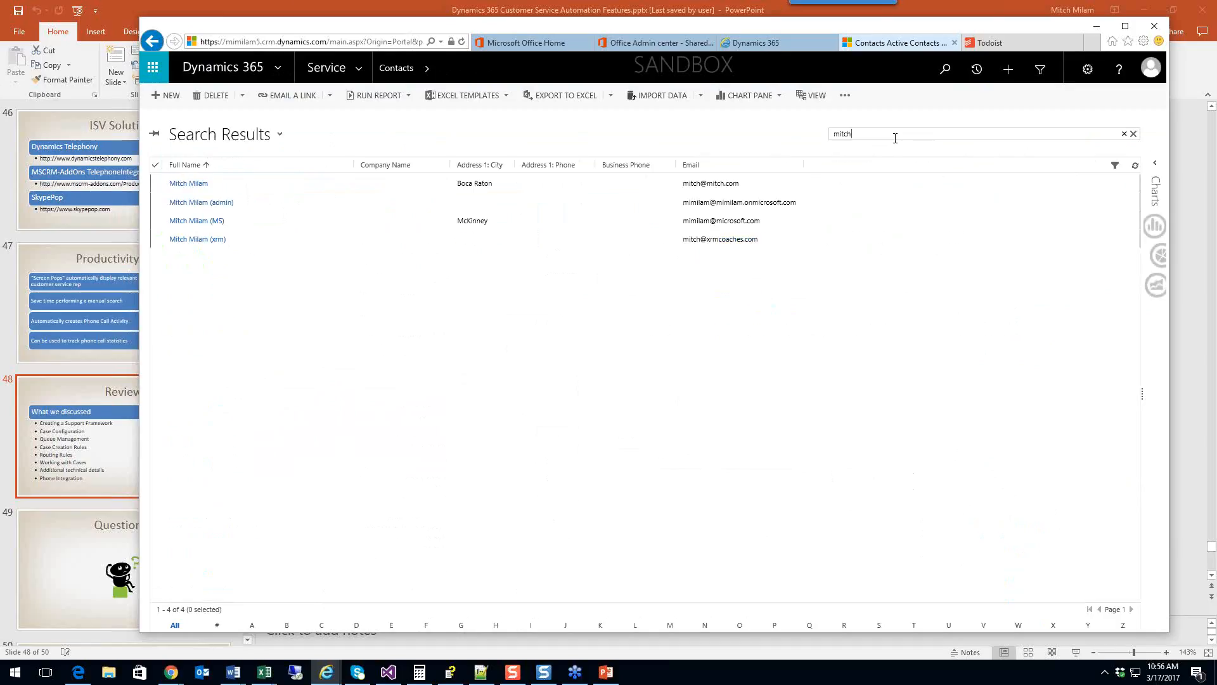
Step: Open the admin contact's record and display it with the Profile Web Form
{"action": "left_click", "coordinate": [305, 206]}
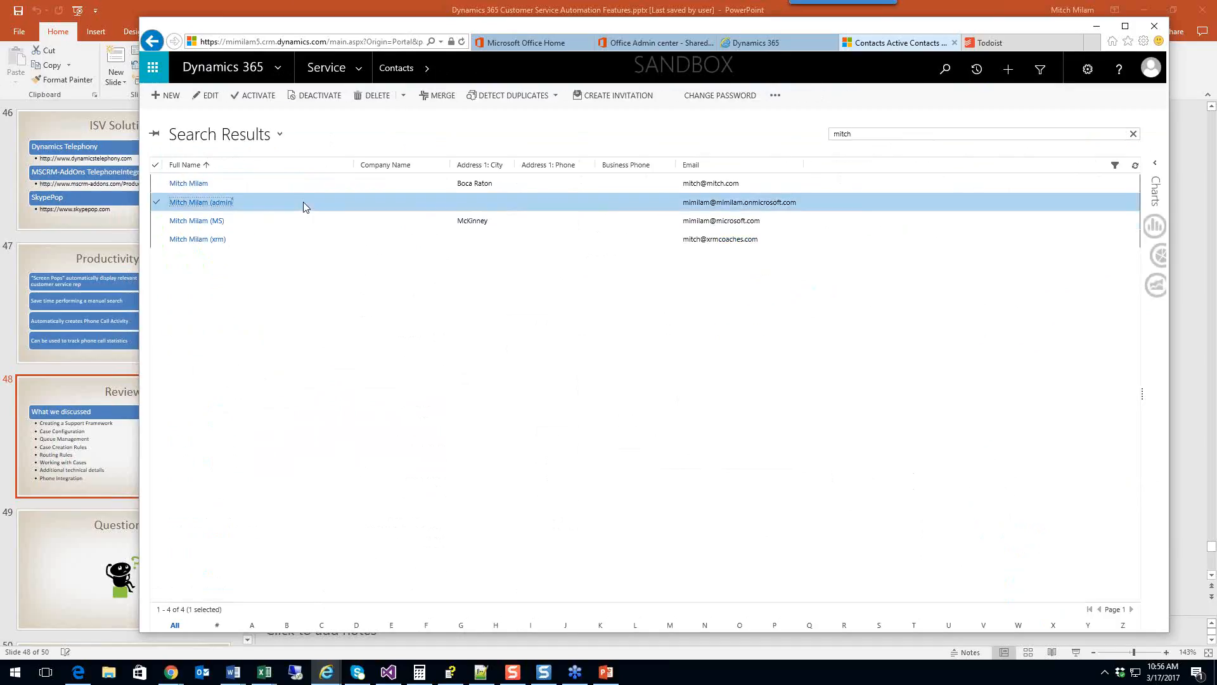
{"action": "double_click", "coordinate": [302, 203]}
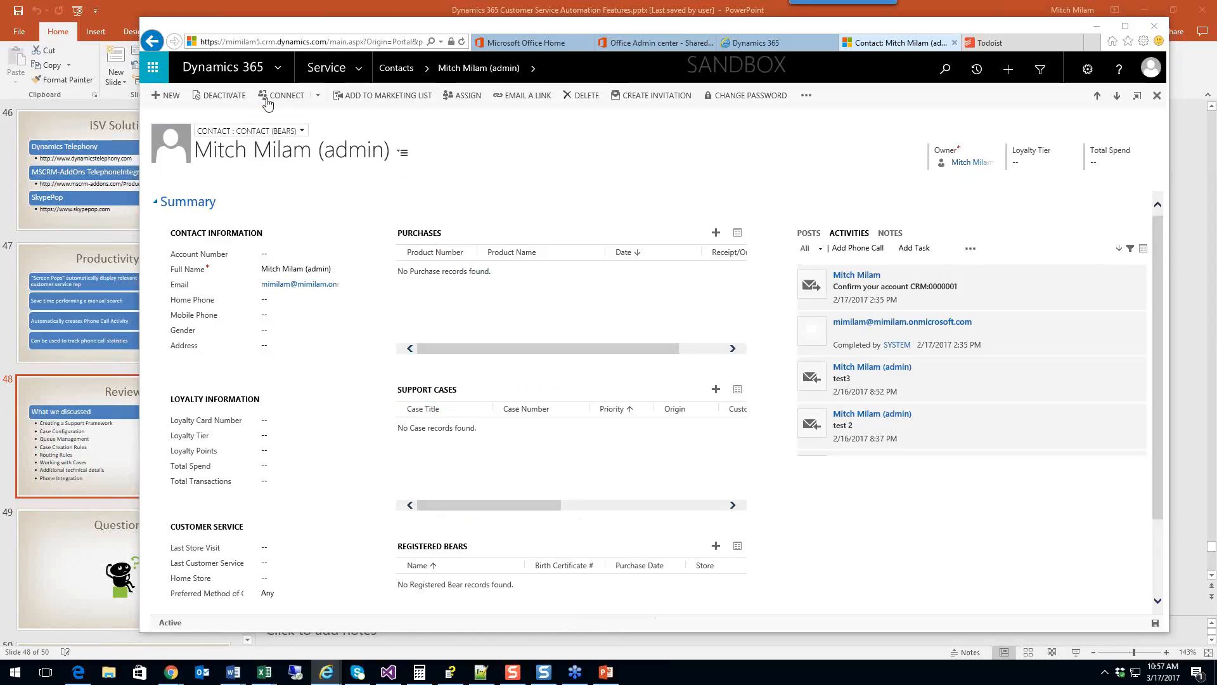
{"action": "left_click", "coordinate": [300, 131]}
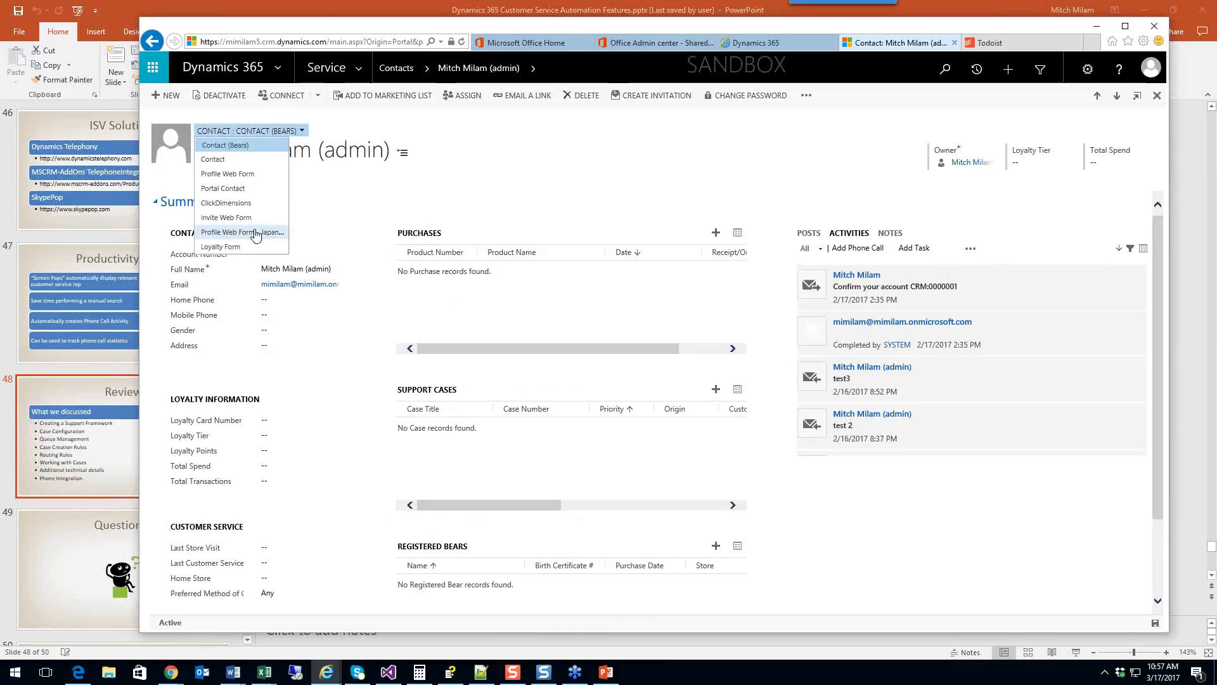
{"action": "left_click", "coordinate": [257, 175]}
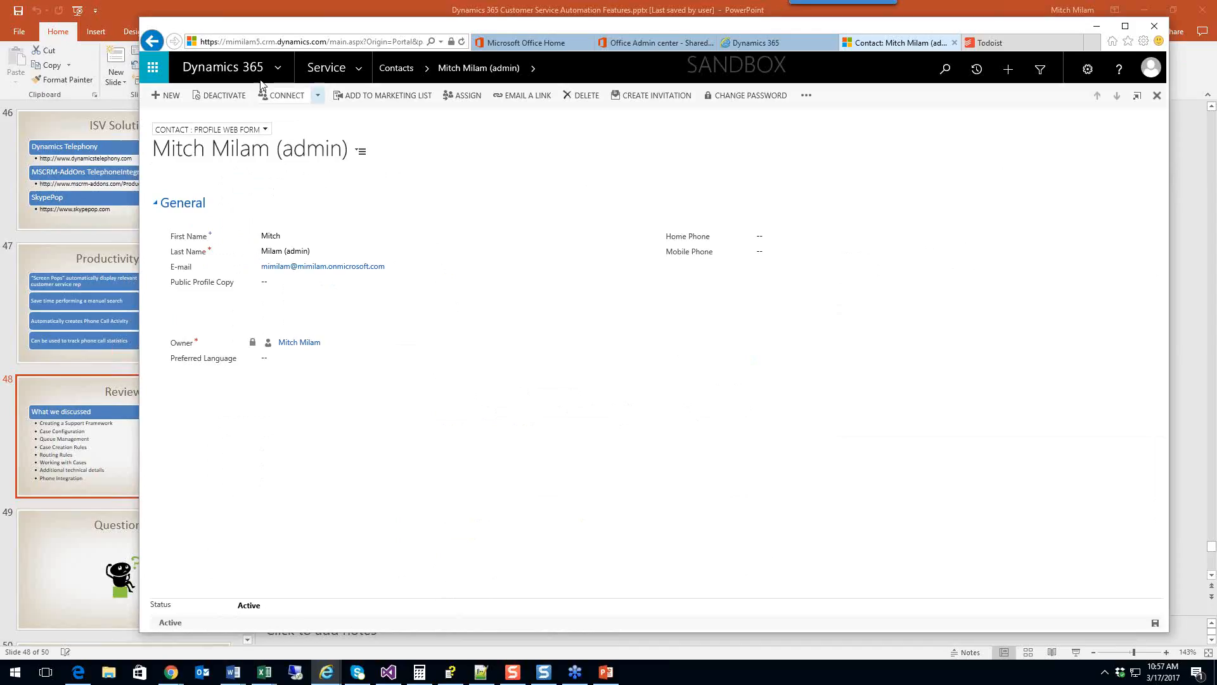
{"action": "left_click", "coordinate": [357, 70]}
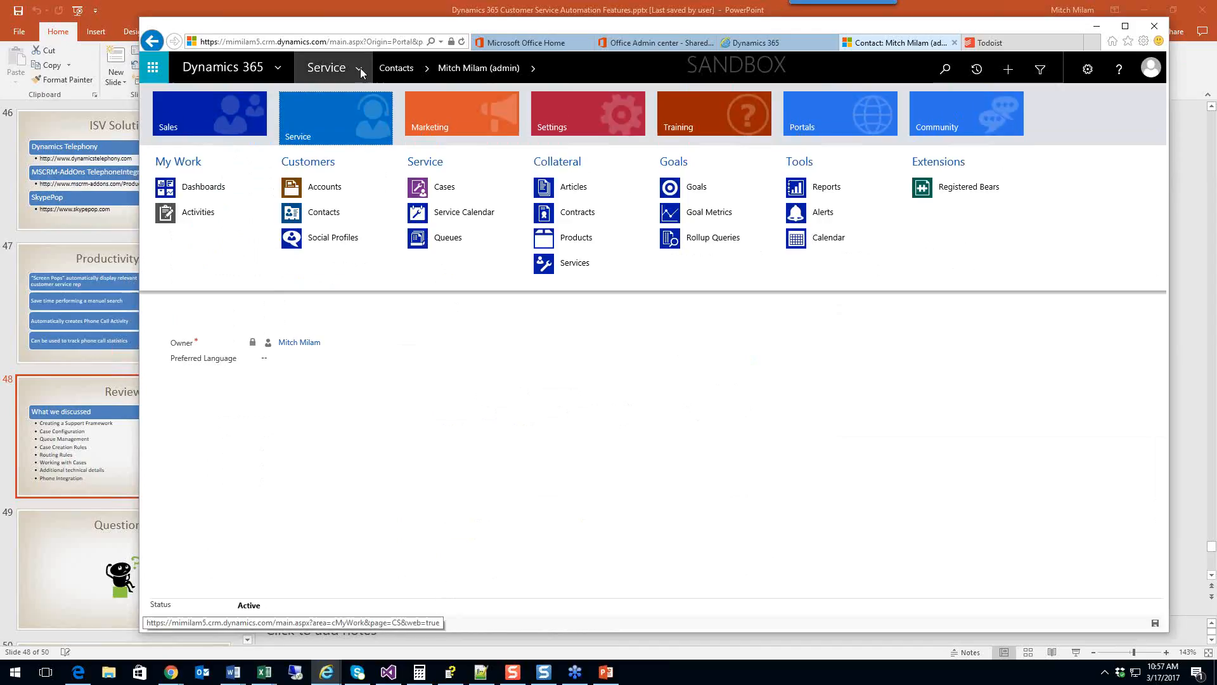
{"action": "left_click", "coordinate": [831, 109]}
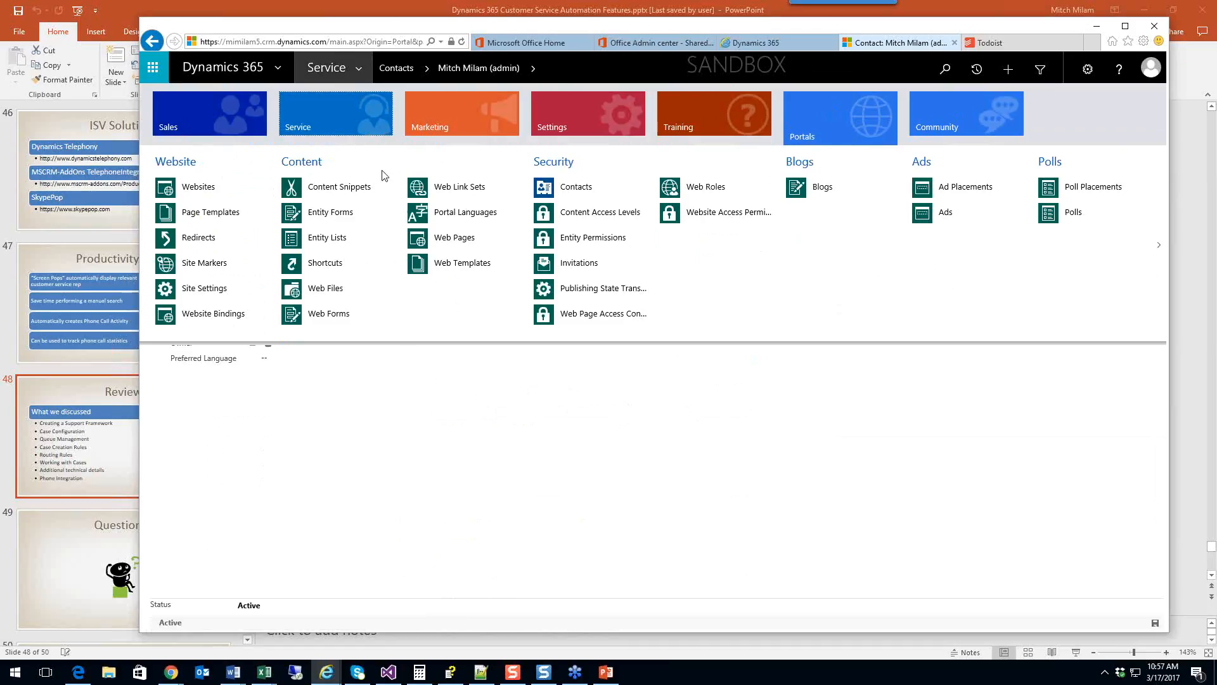
{"action": "left_click", "coordinate": [411, 449]}
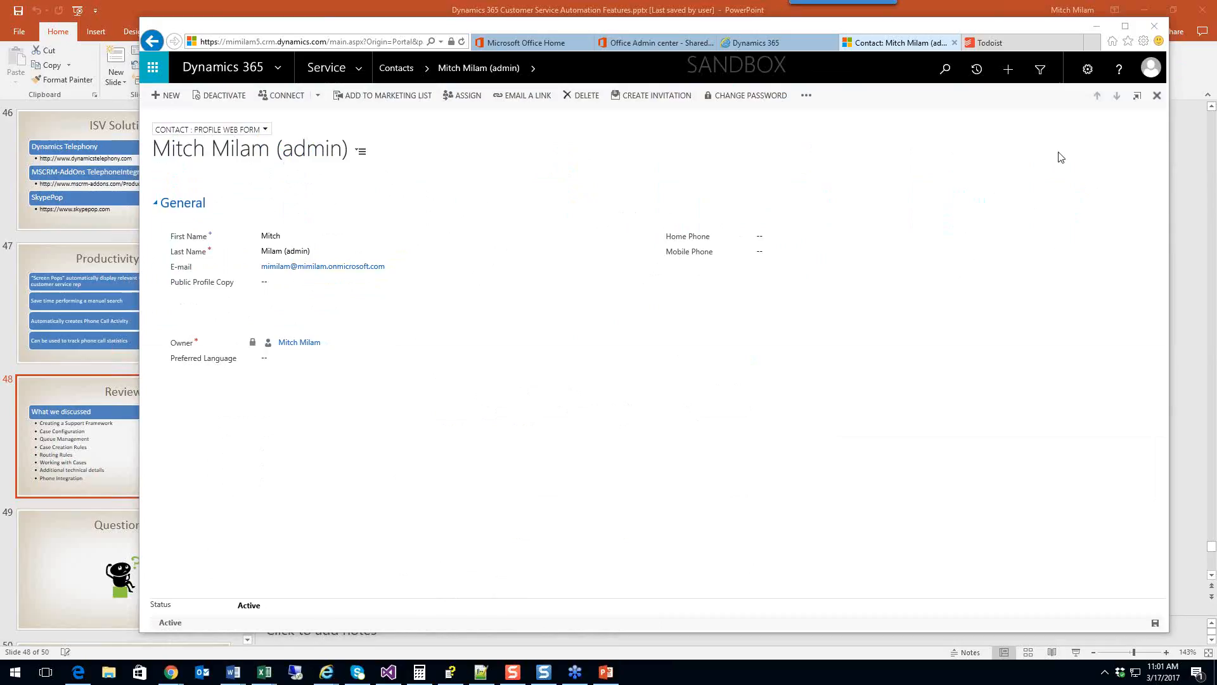
Step: Show the Settings area's groups in the site map, briefly switching to Service and back
{"action": "left_click", "coordinate": [360, 69]}
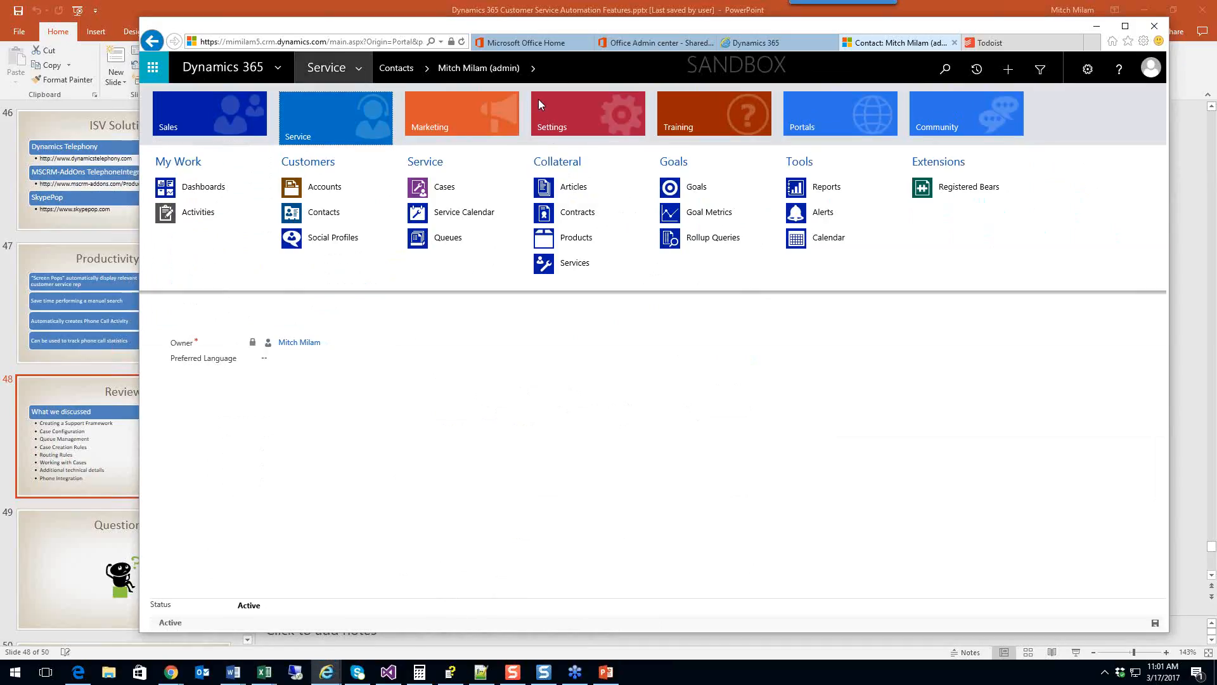
{"action": "left_click", "coordinate": [610, 120]}
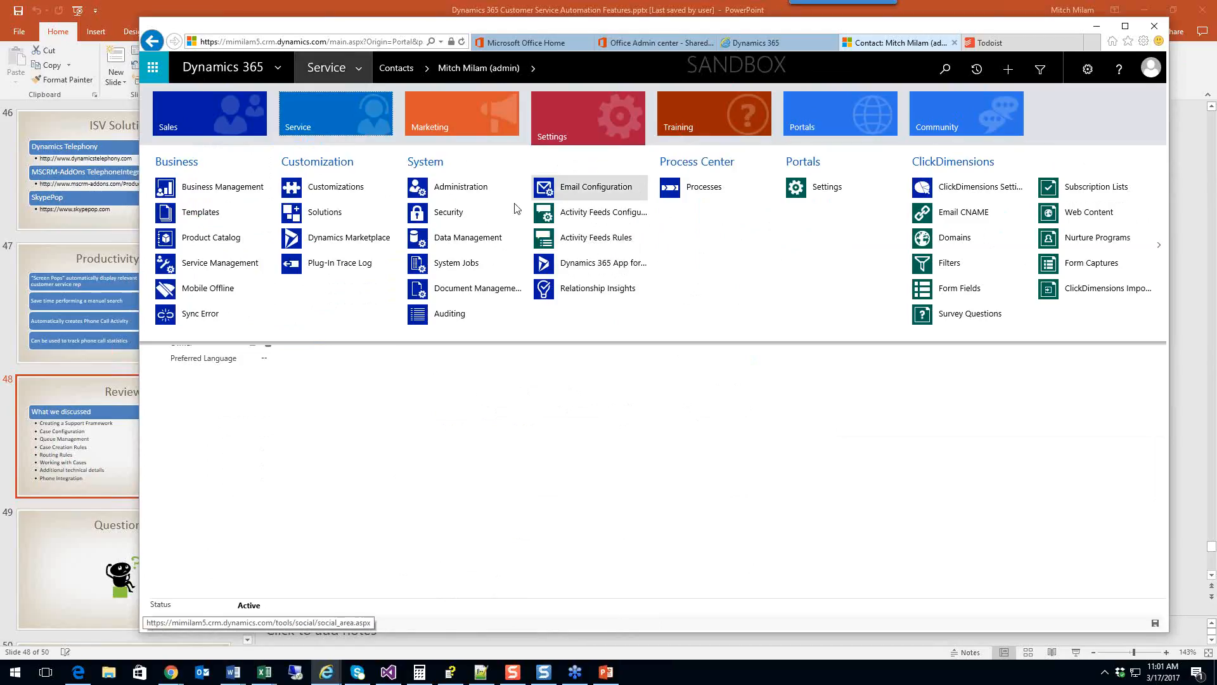
{"action": "left_click", "coordinate": [321, 120]}
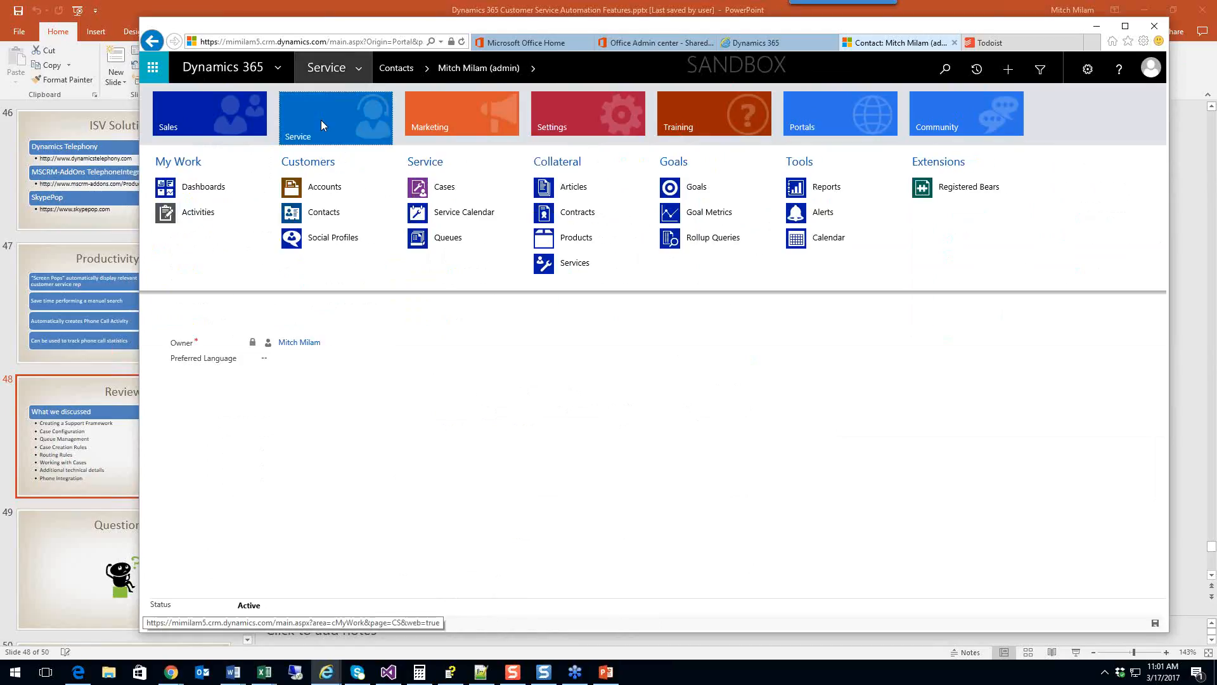
{"action": "left_click", "coordinate": [577, 119]}
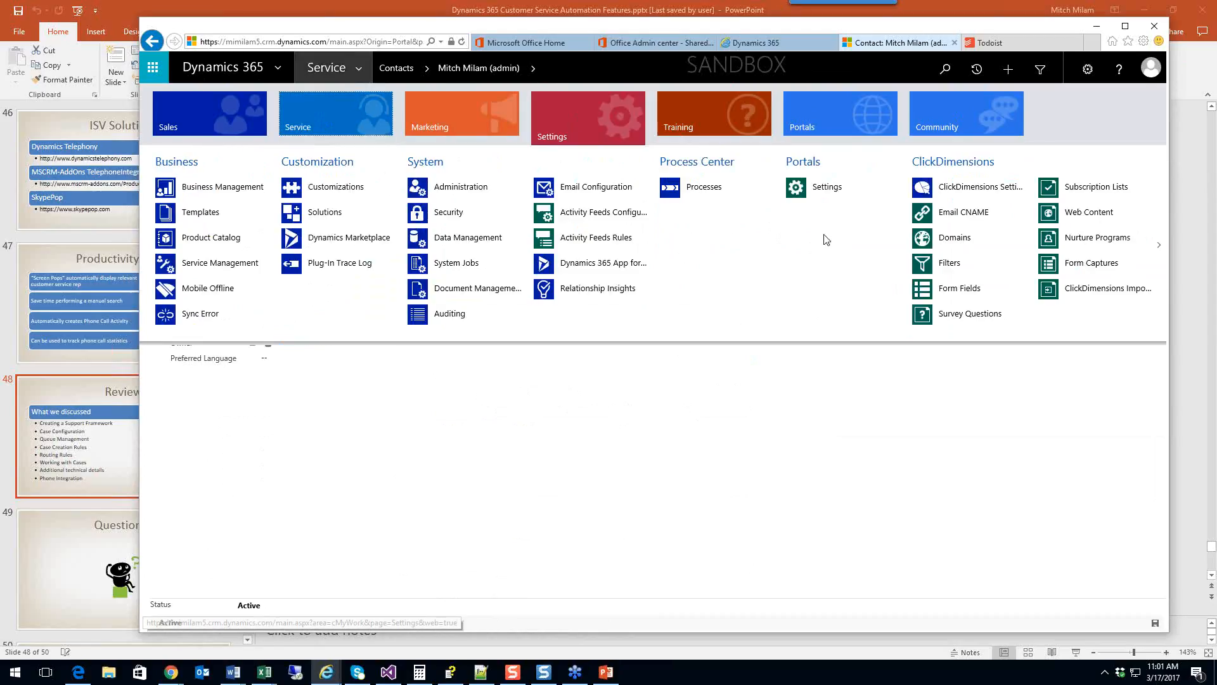